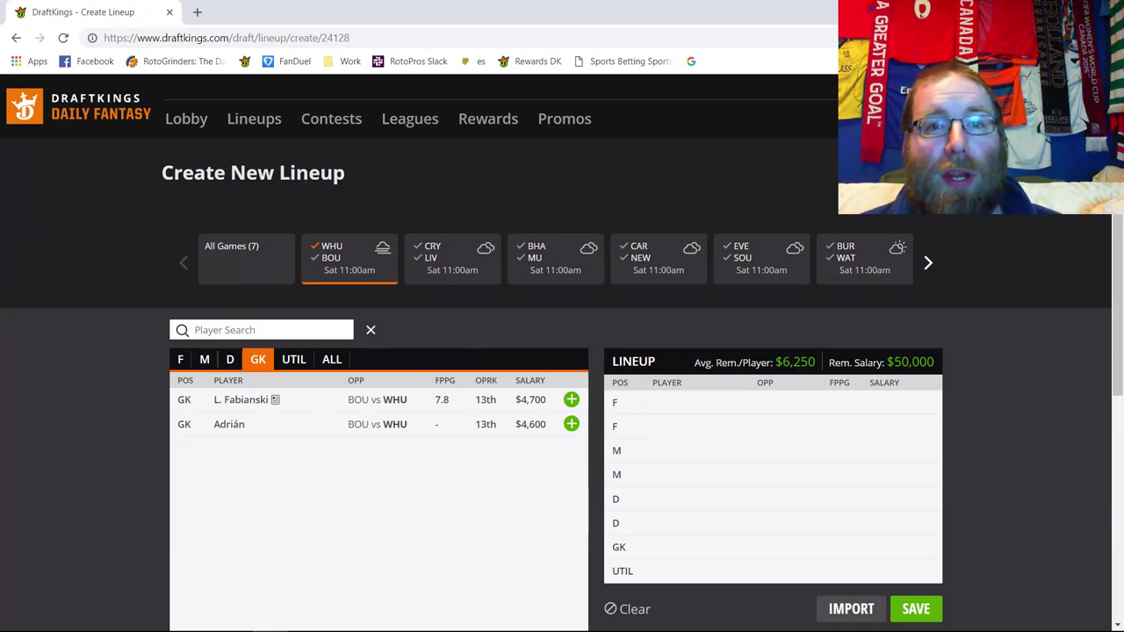
Step: List West Ham's midfielders and review the season stats and latest news of Robert Snodgrass and Felipe Anderson
click(203, 359)
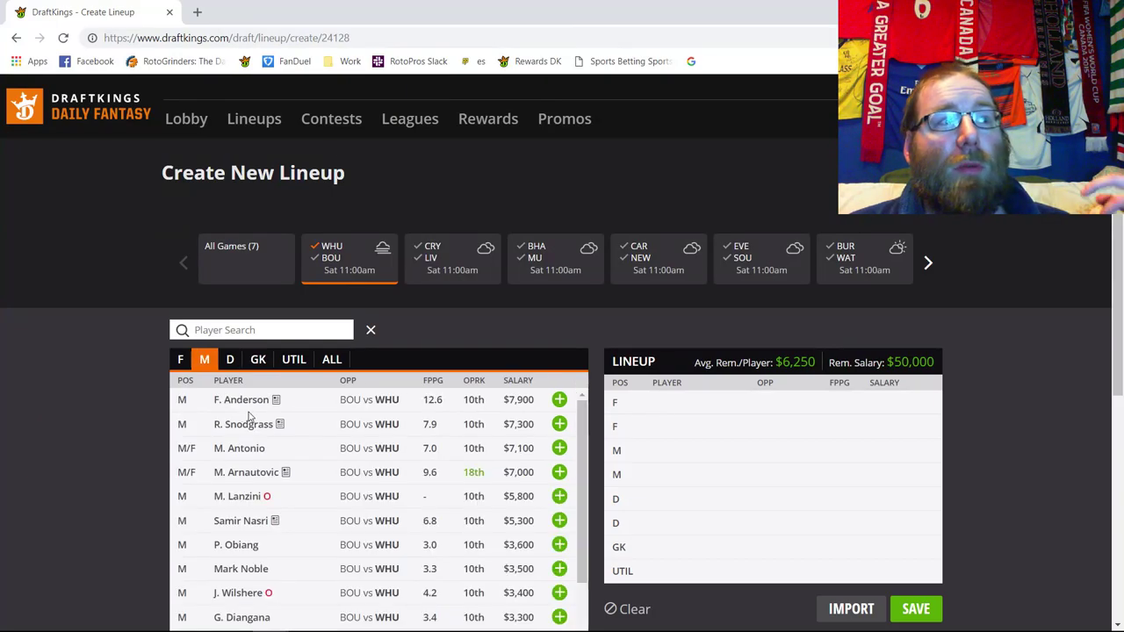
click(252, 424)
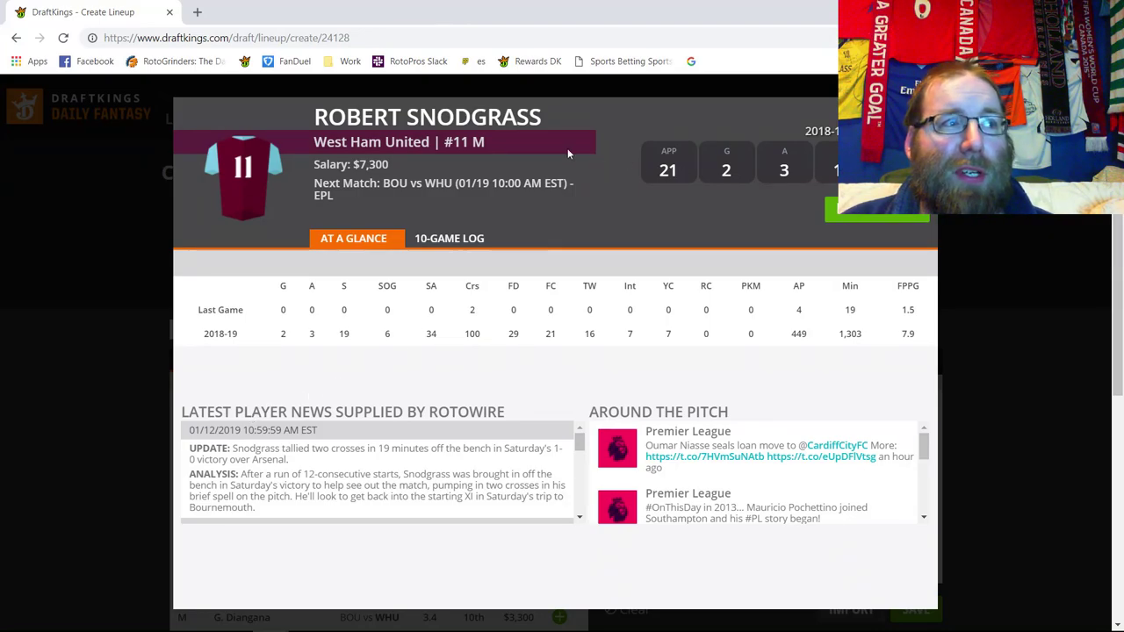
key(Escape)
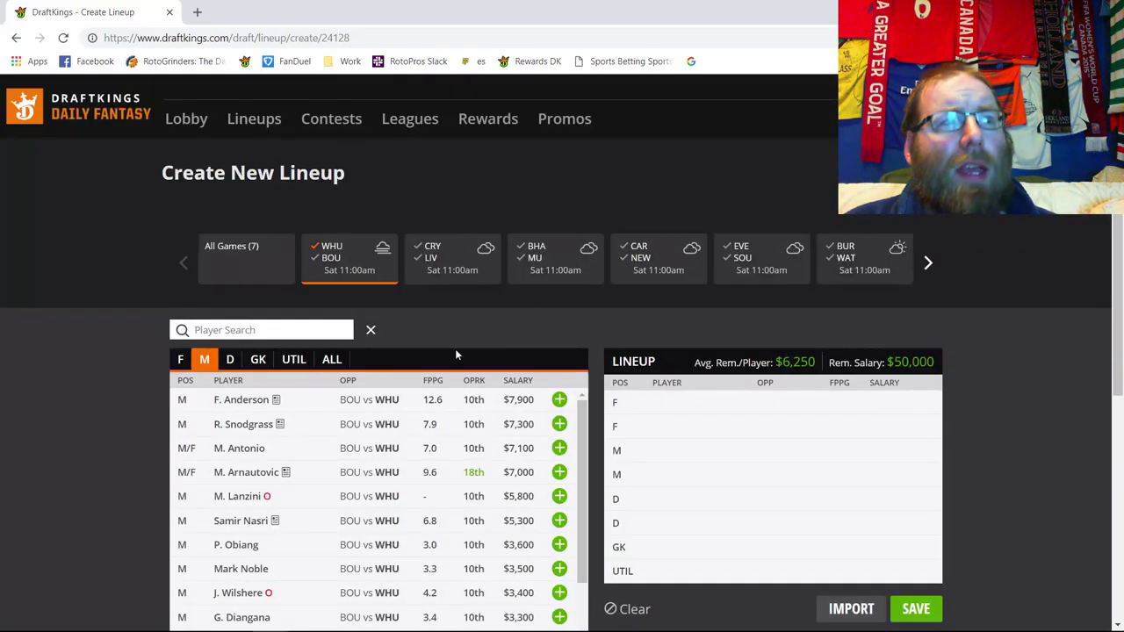
click(250, 396)
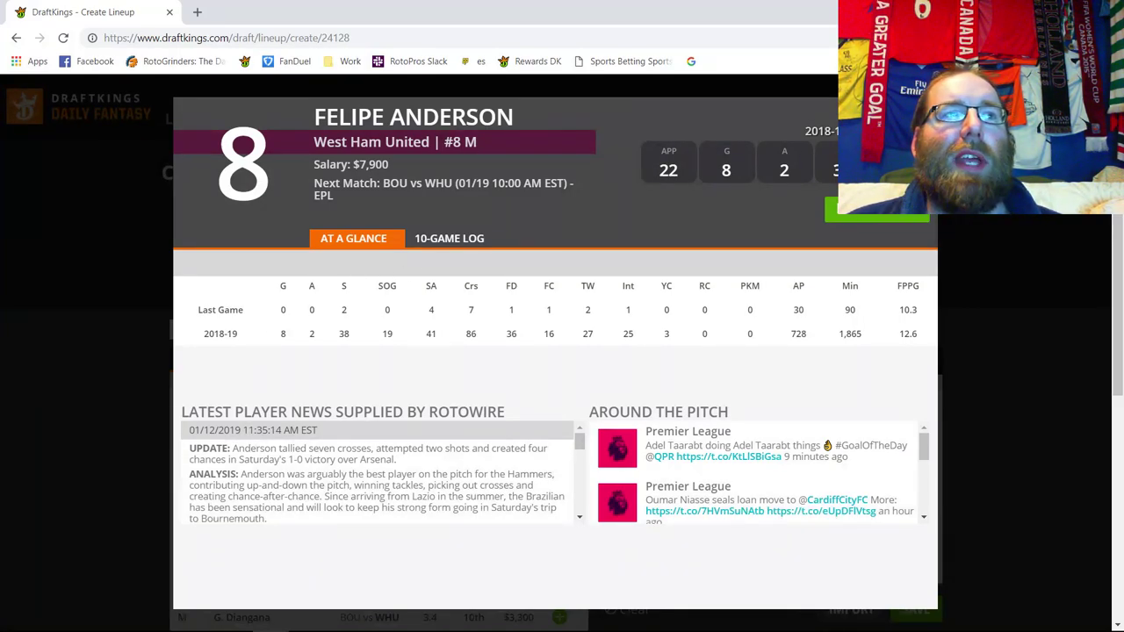
click(922, 110)
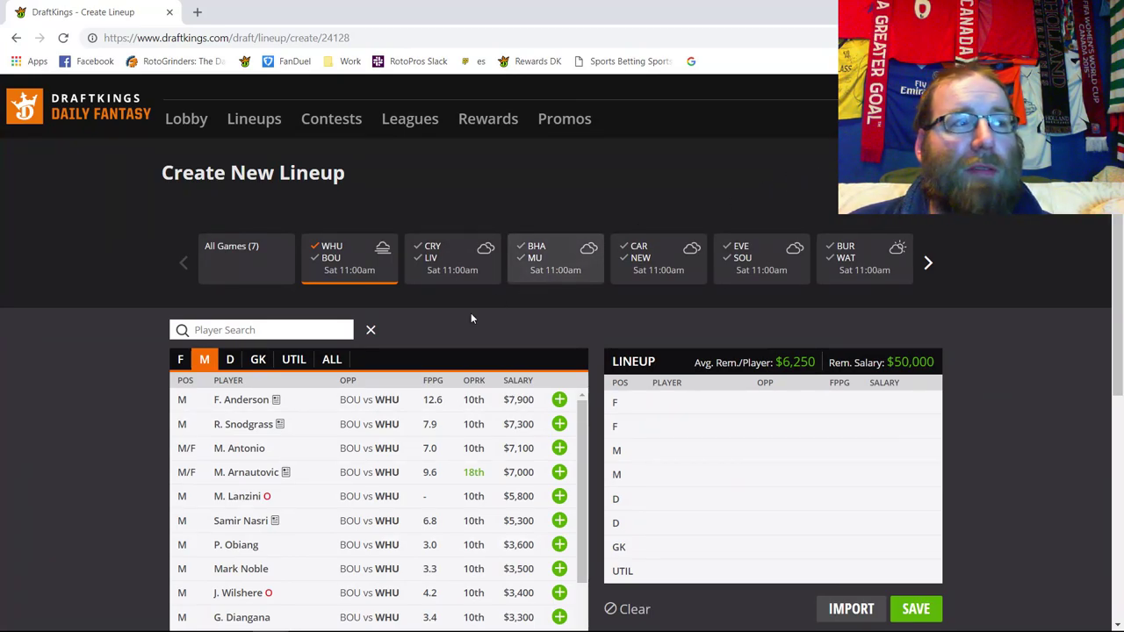
Step: Look over West Ham's defenders and goalkeepers, and check goalkeeper Lukasz Fabianski's season stats and news
scroll(325, 391, down, 2)
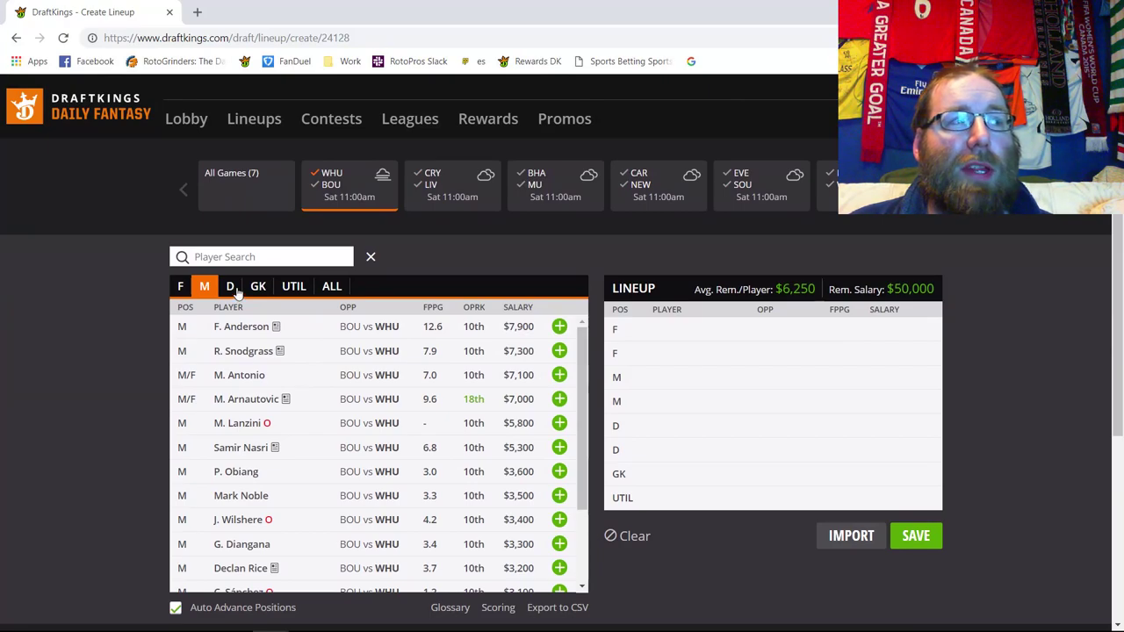
click(231, 291)
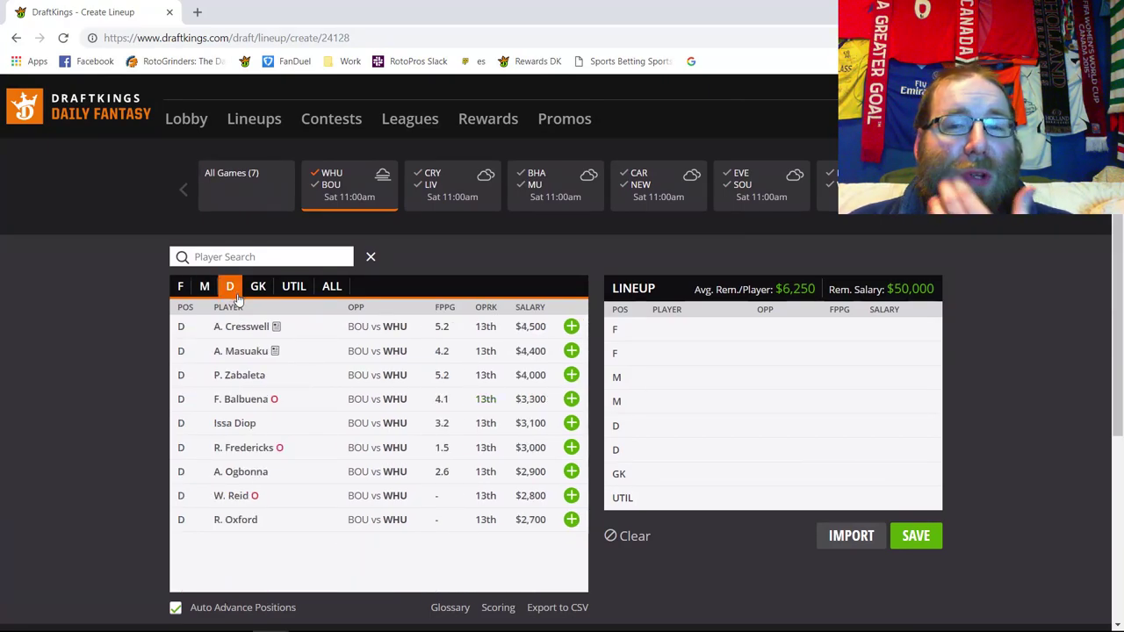
click(260, 293)
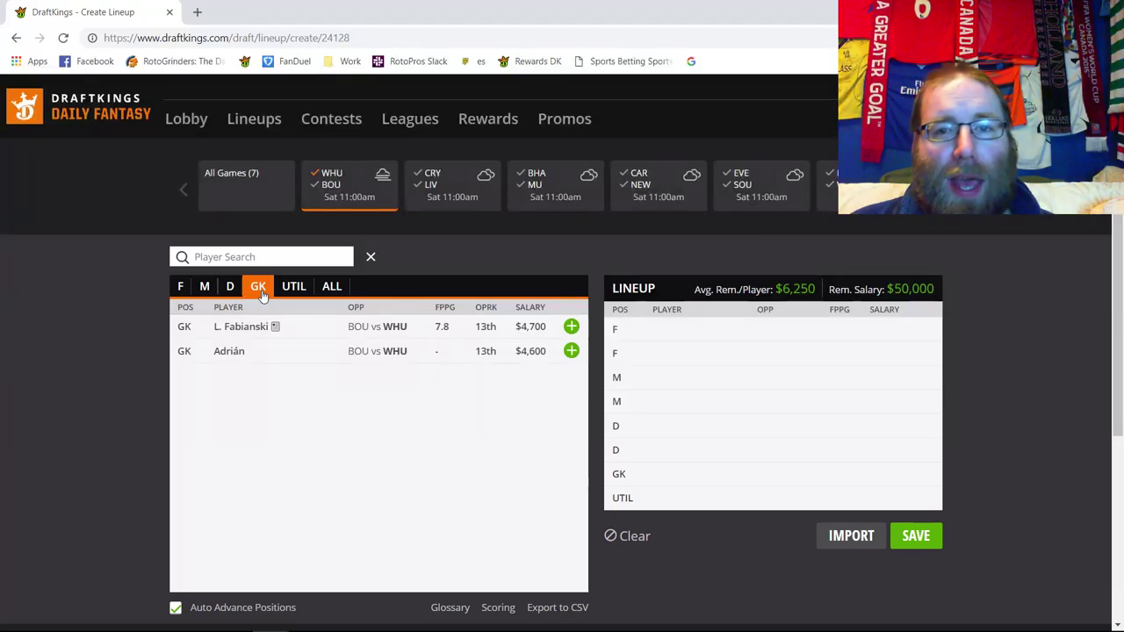
click(249, 327)
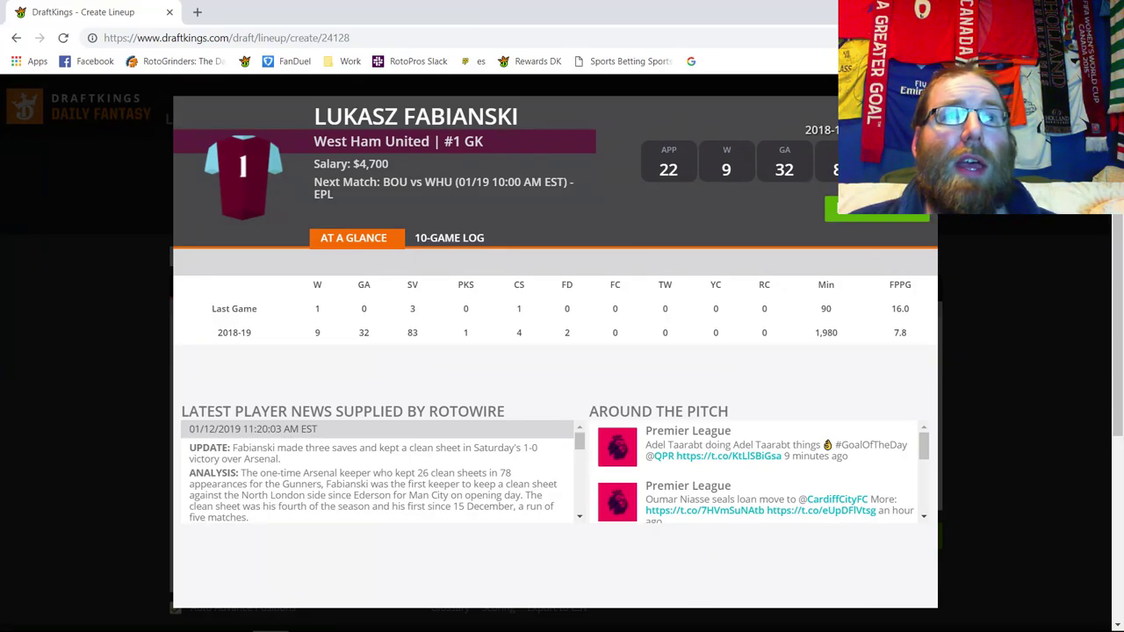
key(Escape)
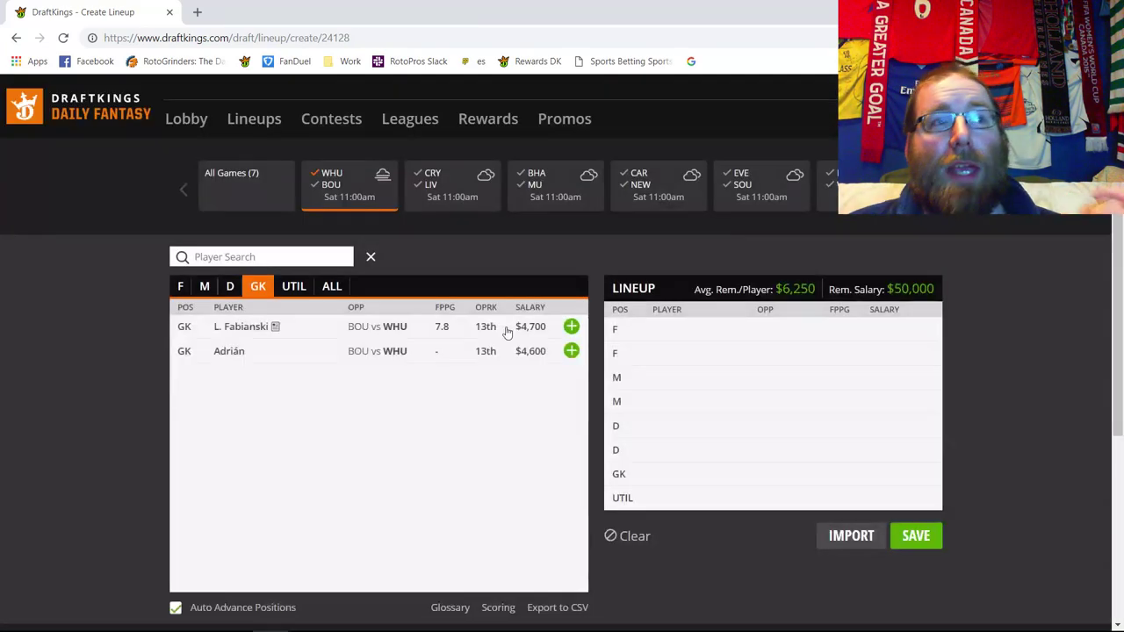
Step: Return to West Ham's midfielders and examine Robert Snodgrass's minutes and fantasy points in his 10-game log
click(204, 288)
click(228, 288)
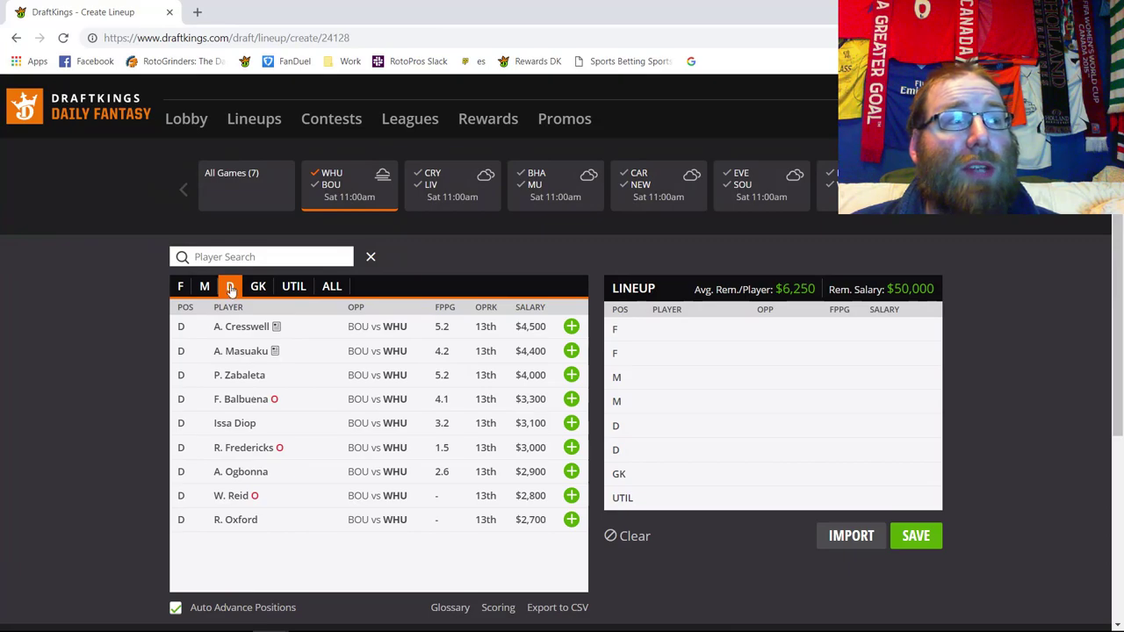
click(204, 286)
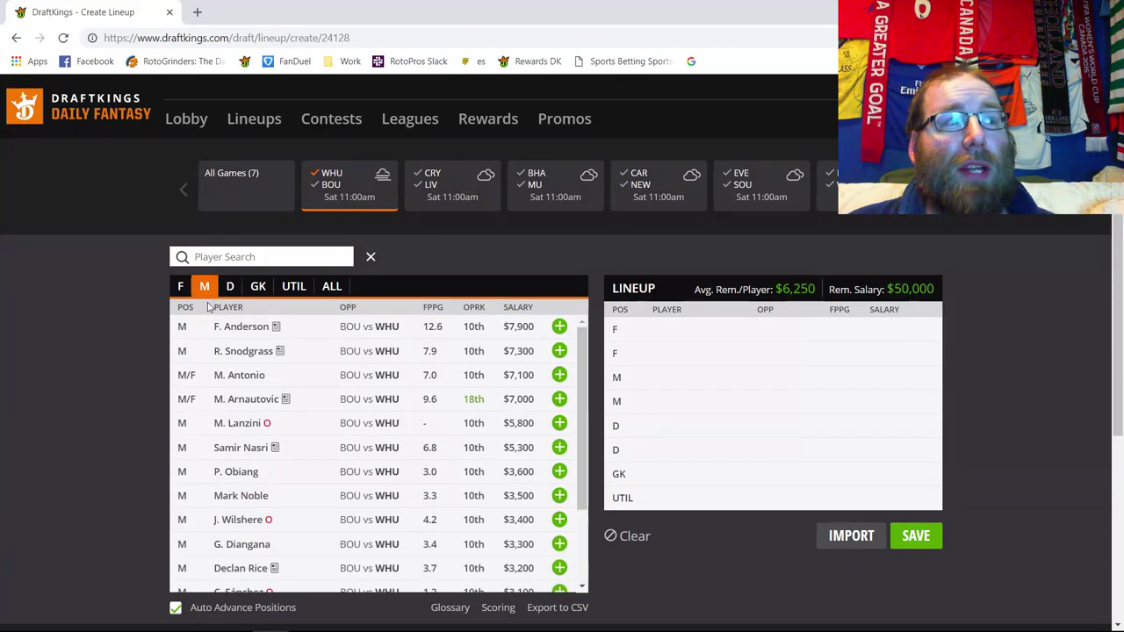
click(249, 358)
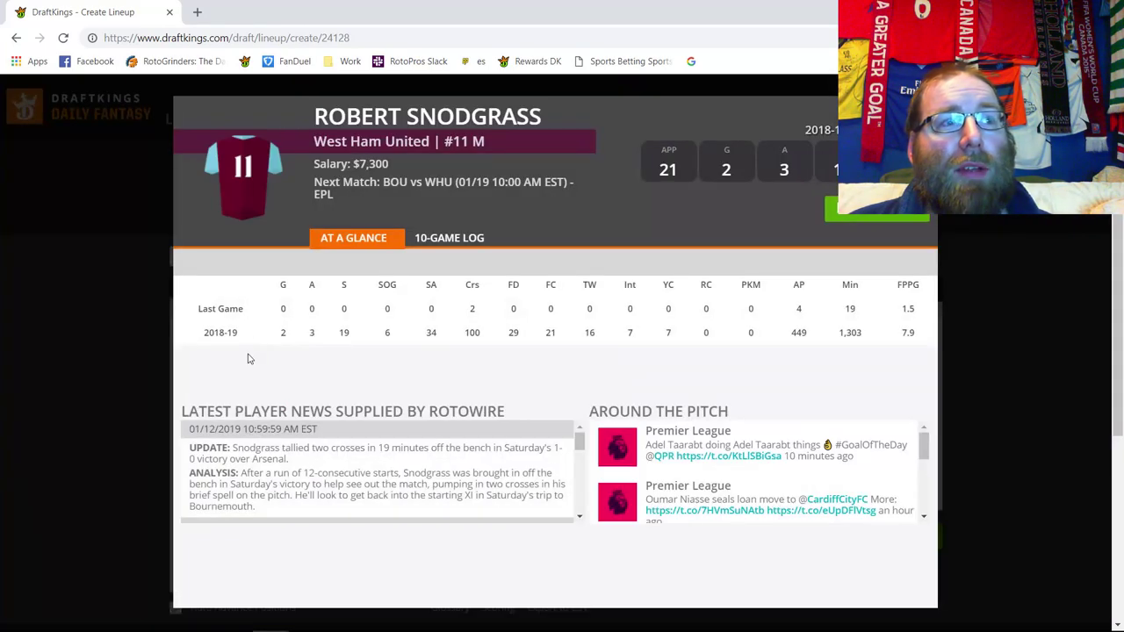
click(450, 239)
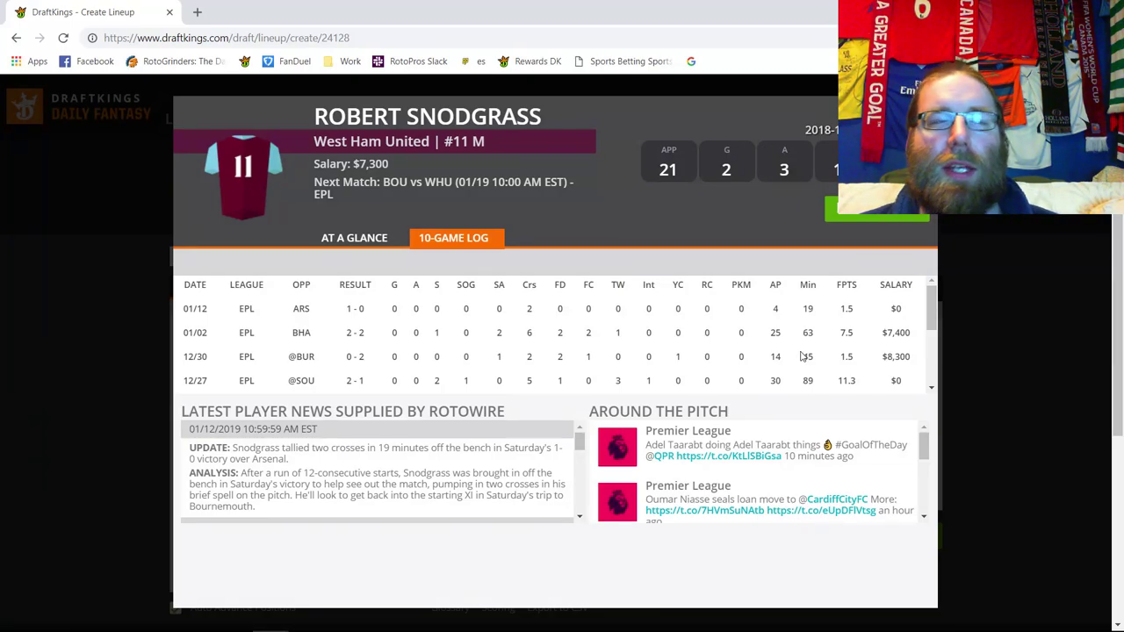
key(Escape)
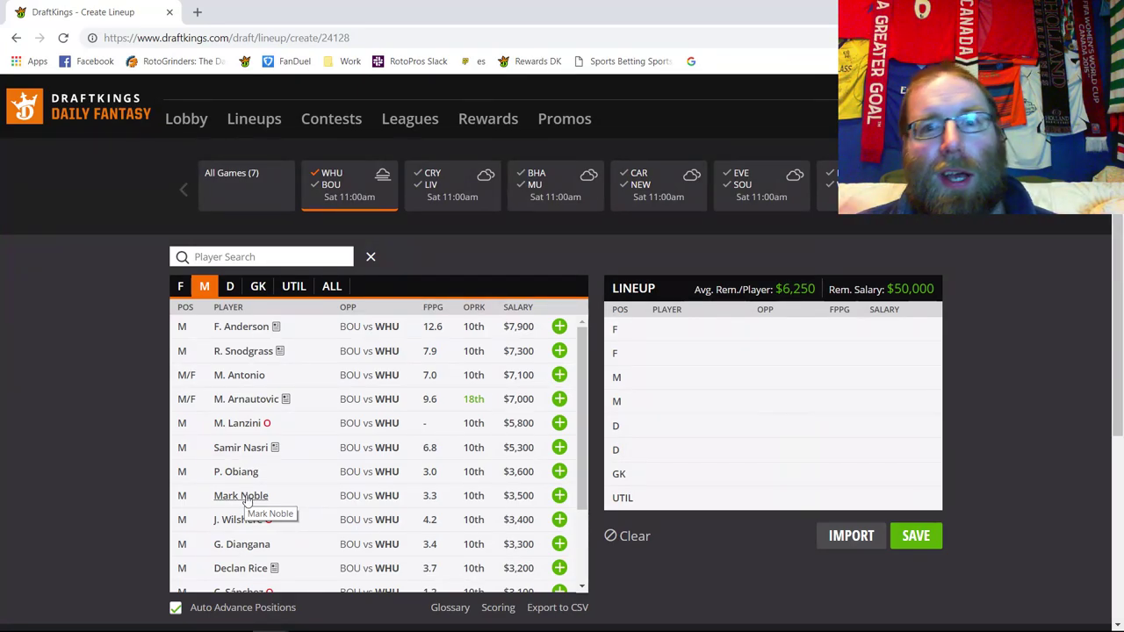
Step: Compare West Ham's forwards and midfielders, and examine Marko Arnautovic's 10-game log
click(180, 286)
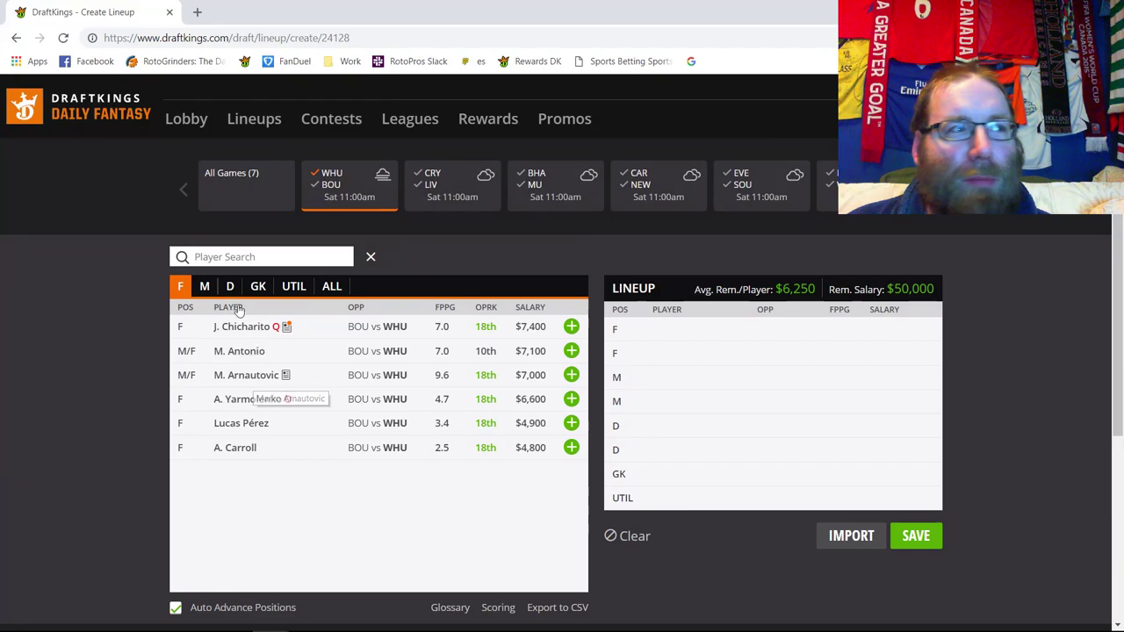
click(204, 286)
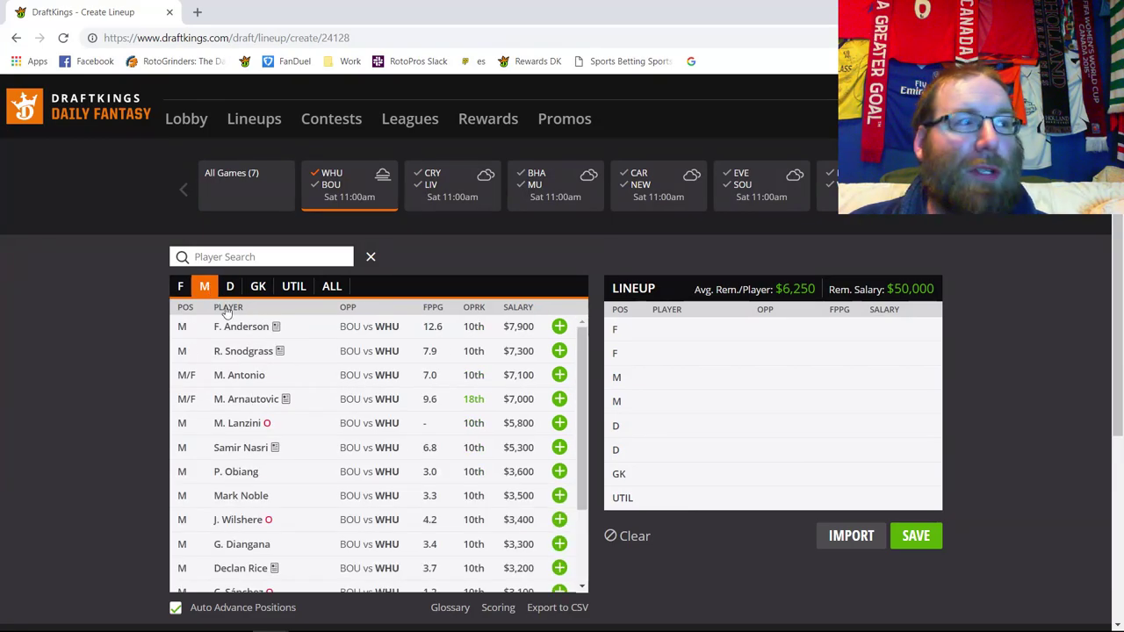
click(182, 288)
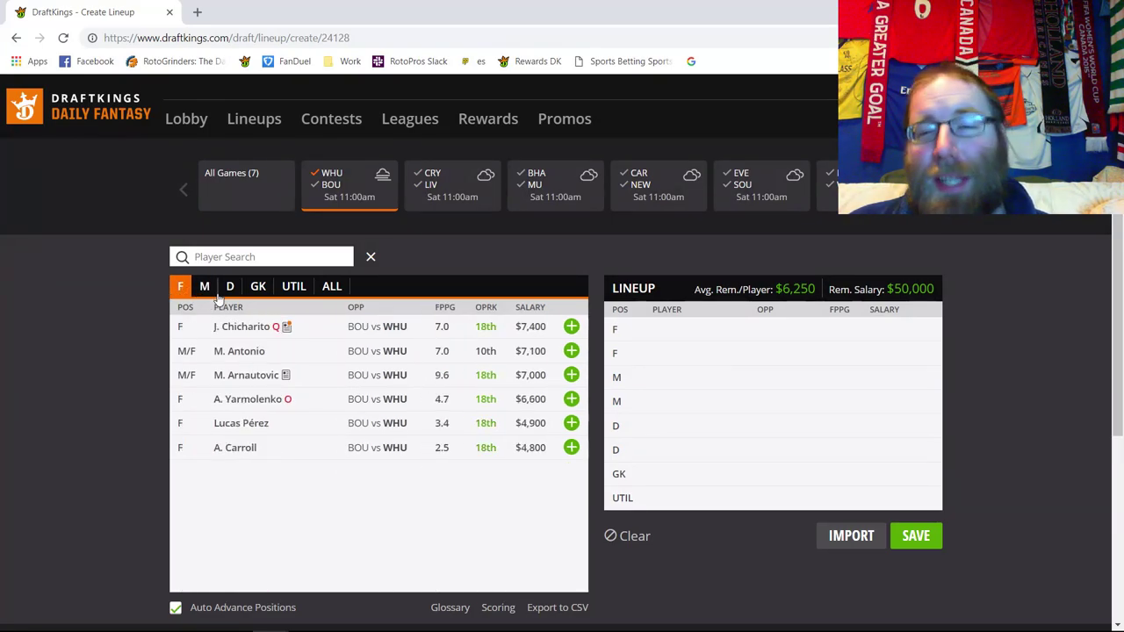
click(253, 375)
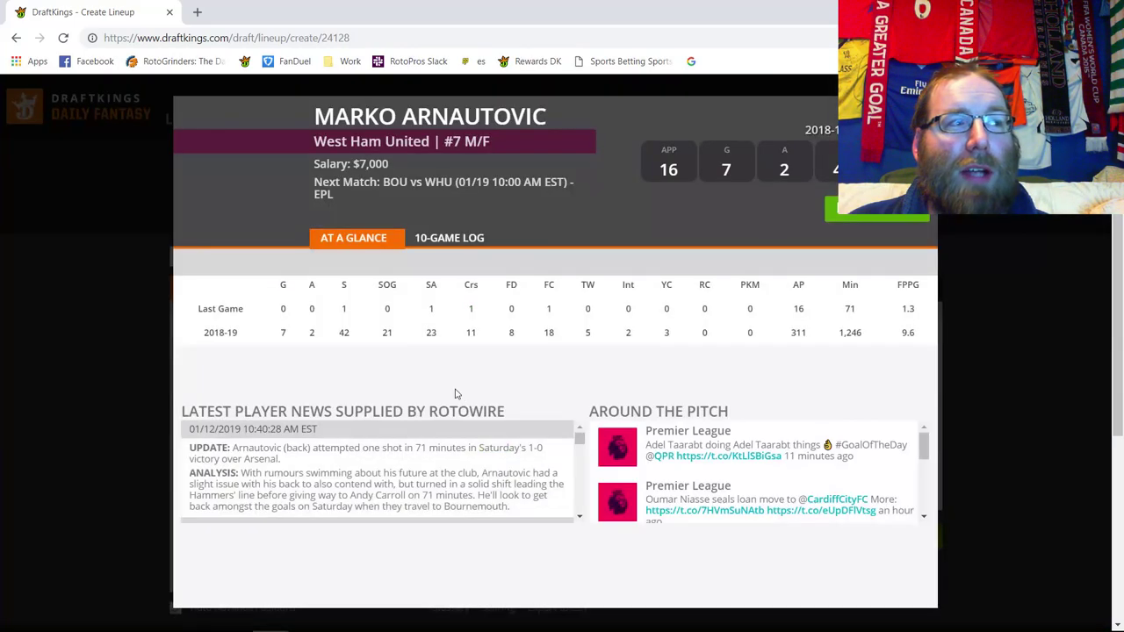
click(471, 243)
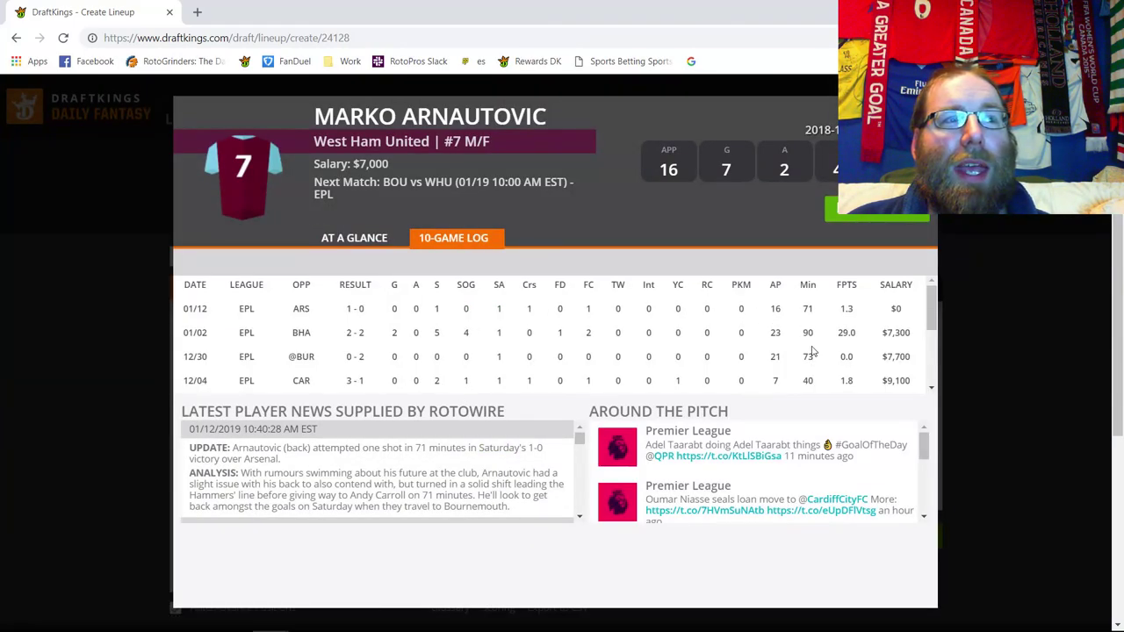
key(Escape)
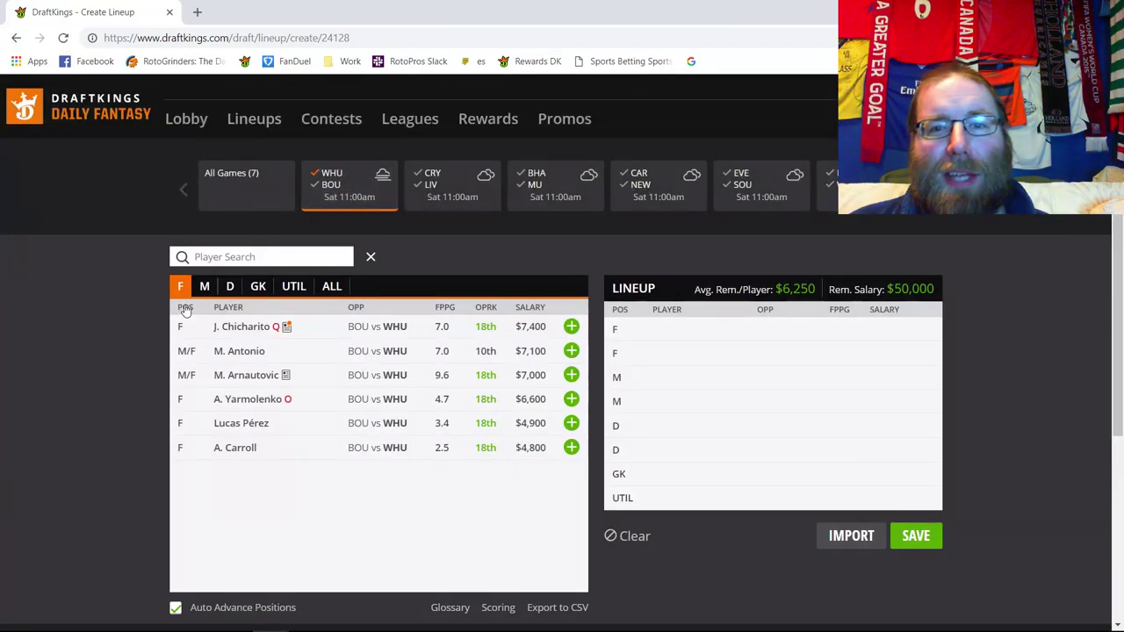
Step: Check West Ham's midfielders and defenders again, reviewing defender Aaron Cresswell's stats and salary
click(204, 287)
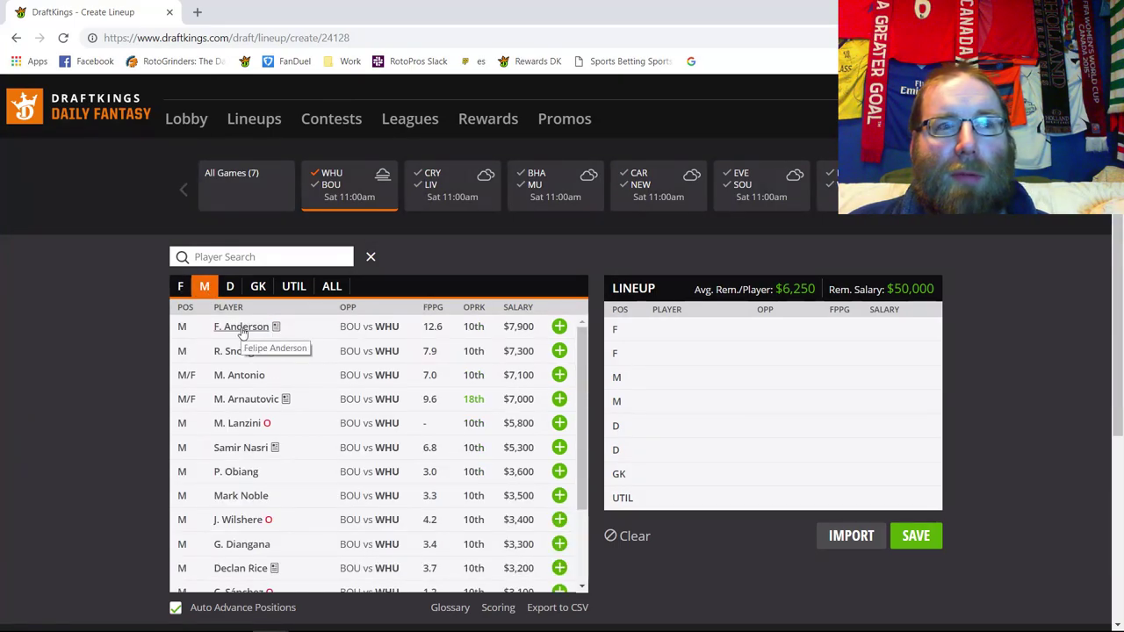
click(230, 288)
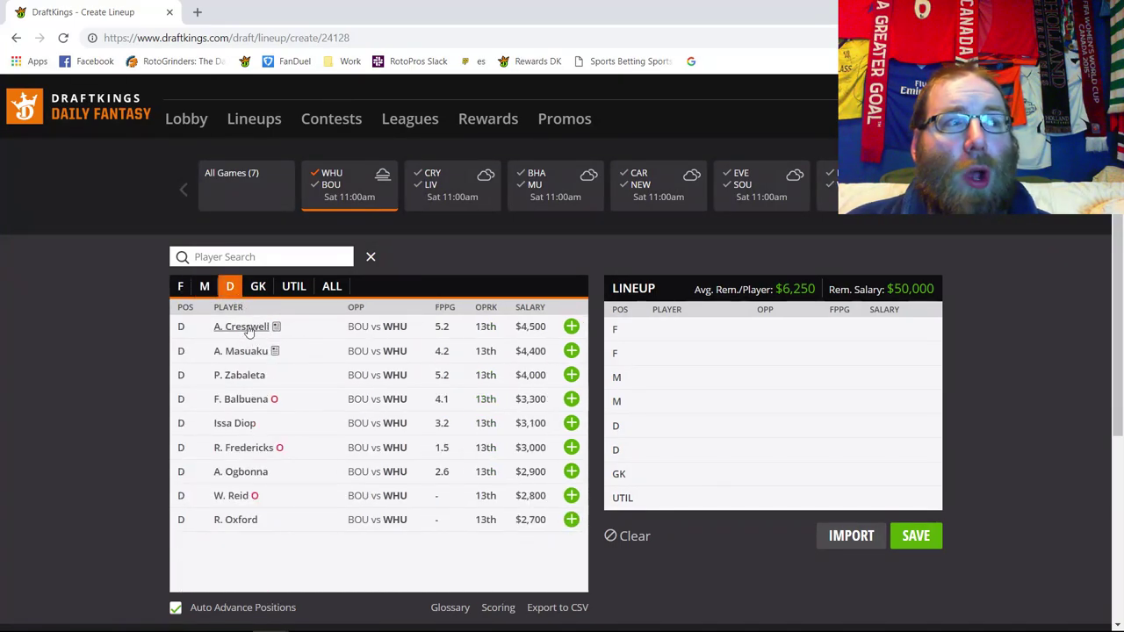
click(249, 331)
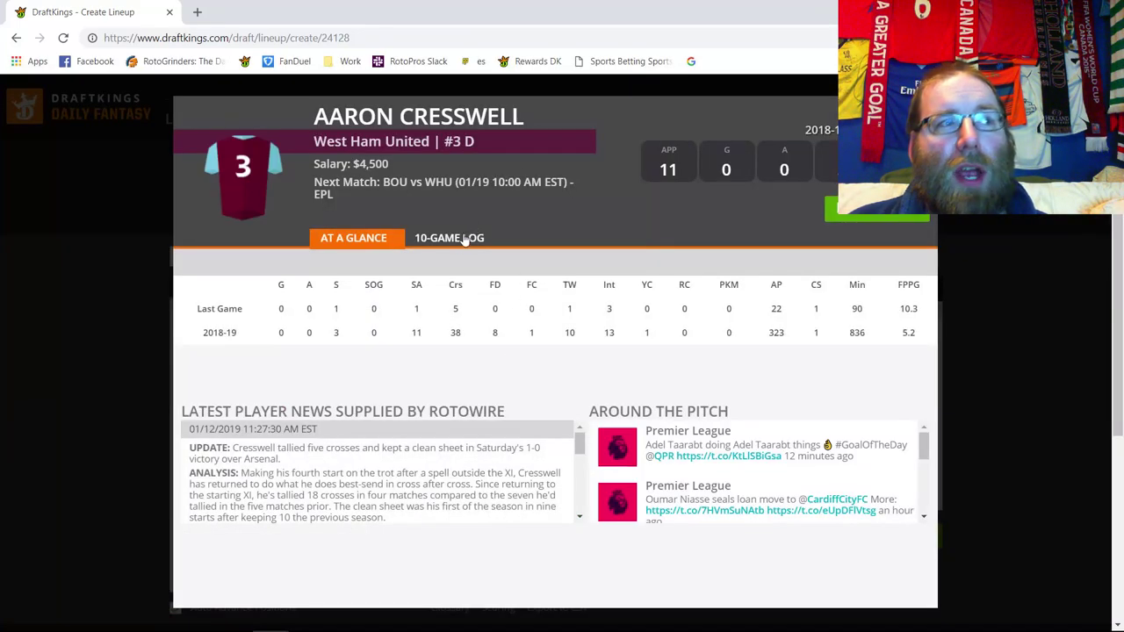
drag(389, 163, 314, 163)
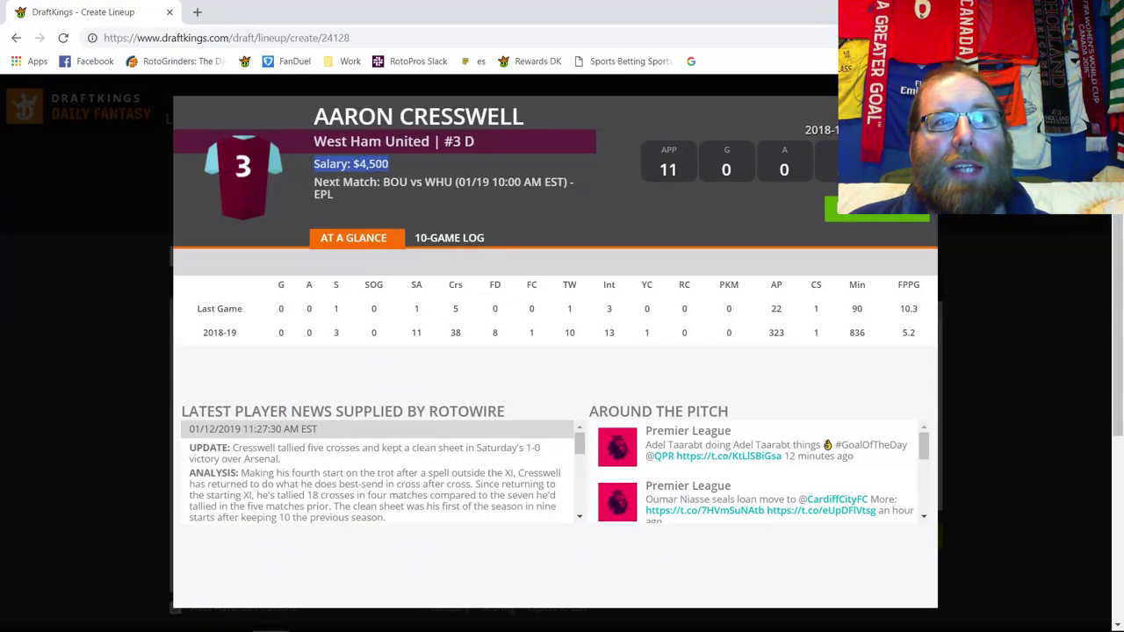
key(Escape)
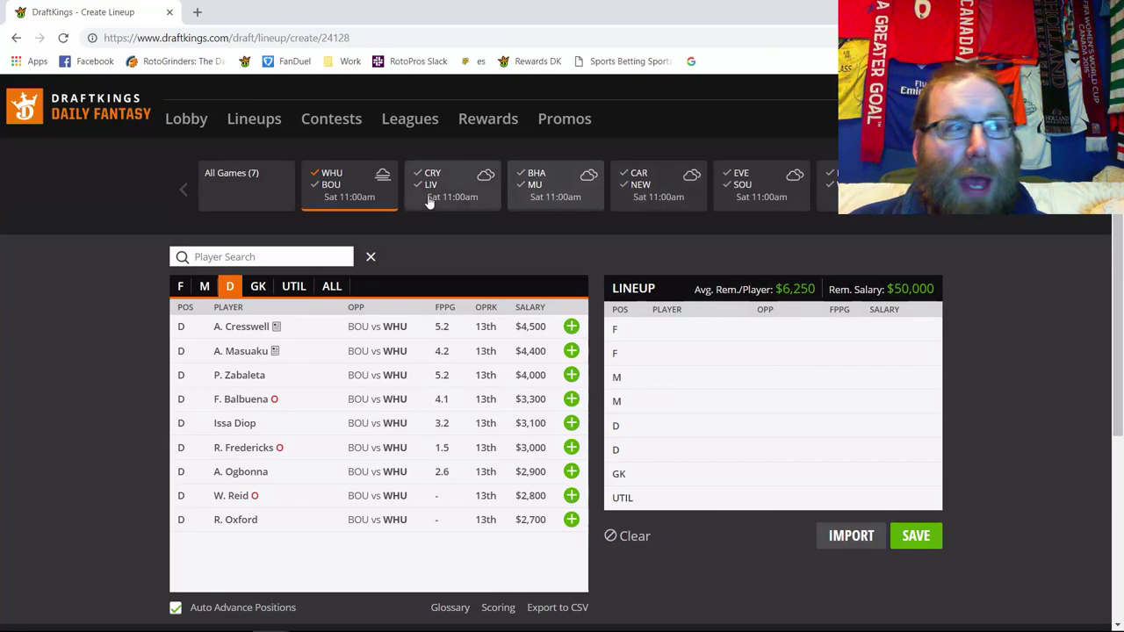
Step: Switch the player pool's team filter from West Ham to Bournemouth only
click(330, 188)
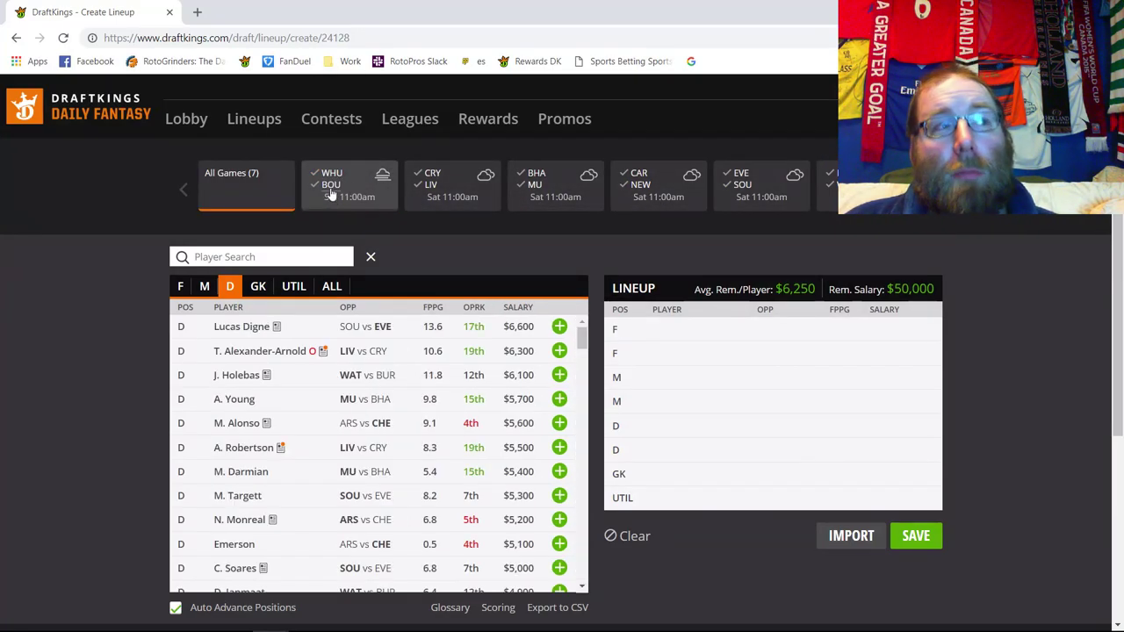
click(332, 186)
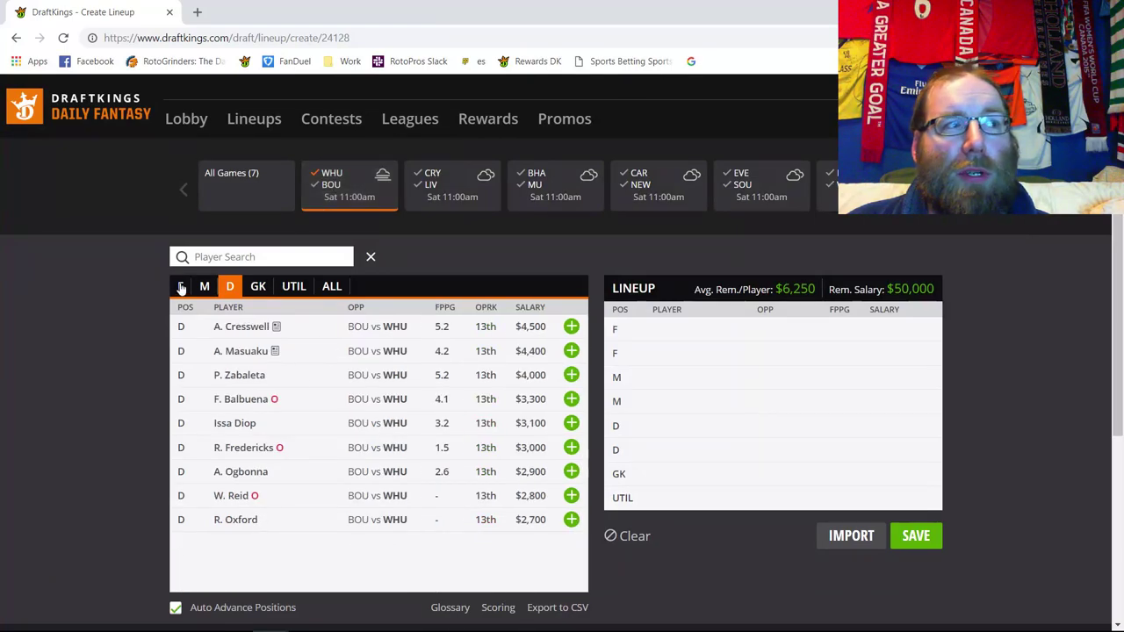
click(339, 179)
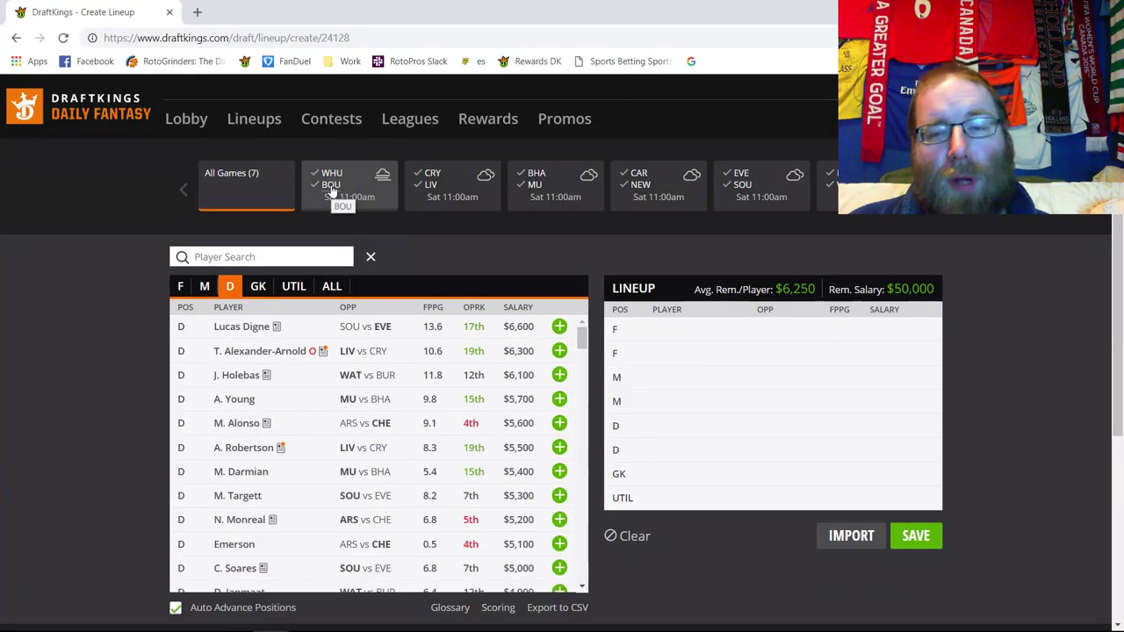
click(331, 188)
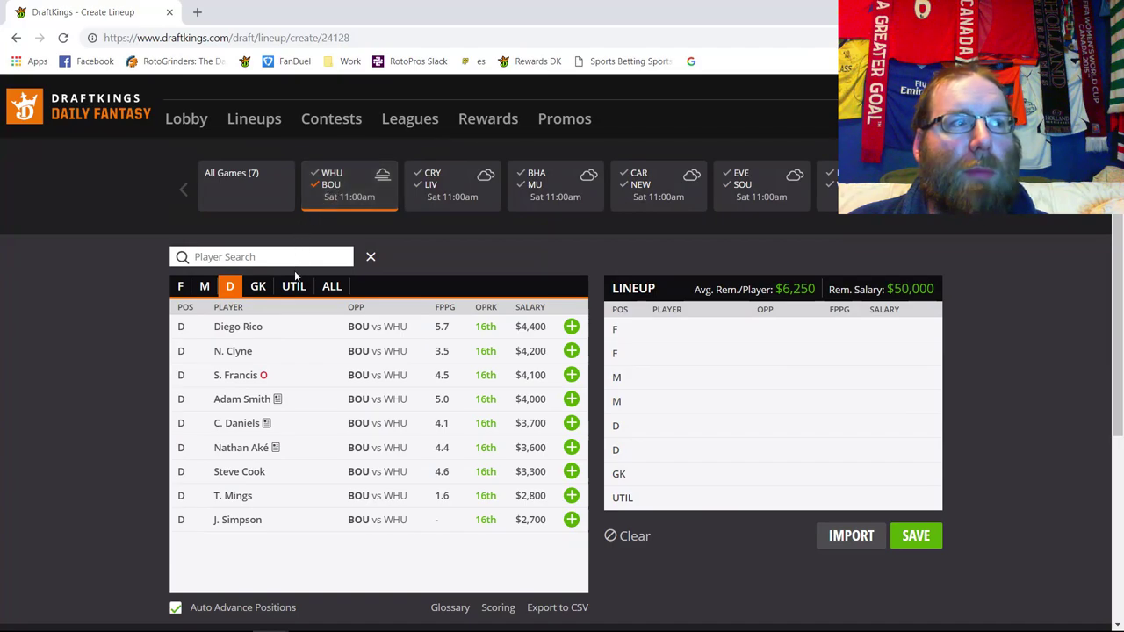
Step: List Bournemouth's goalkeepers and examine Asmir Begovic's 10-game log through to its oldest match, focusing on the home games
click(257, 286)
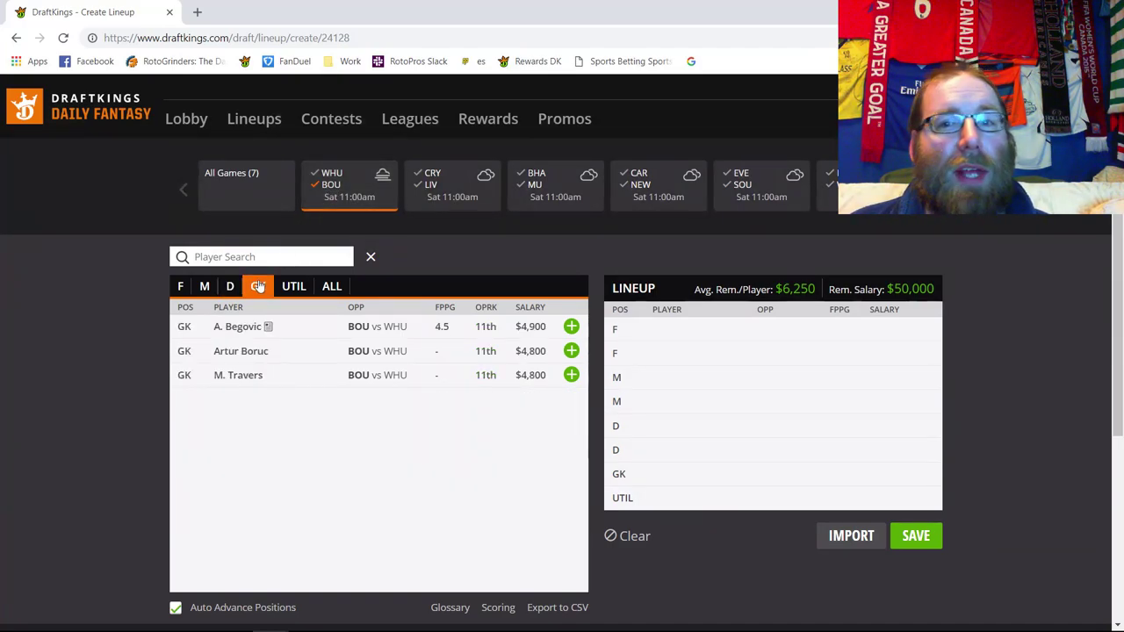
click(237, 330)
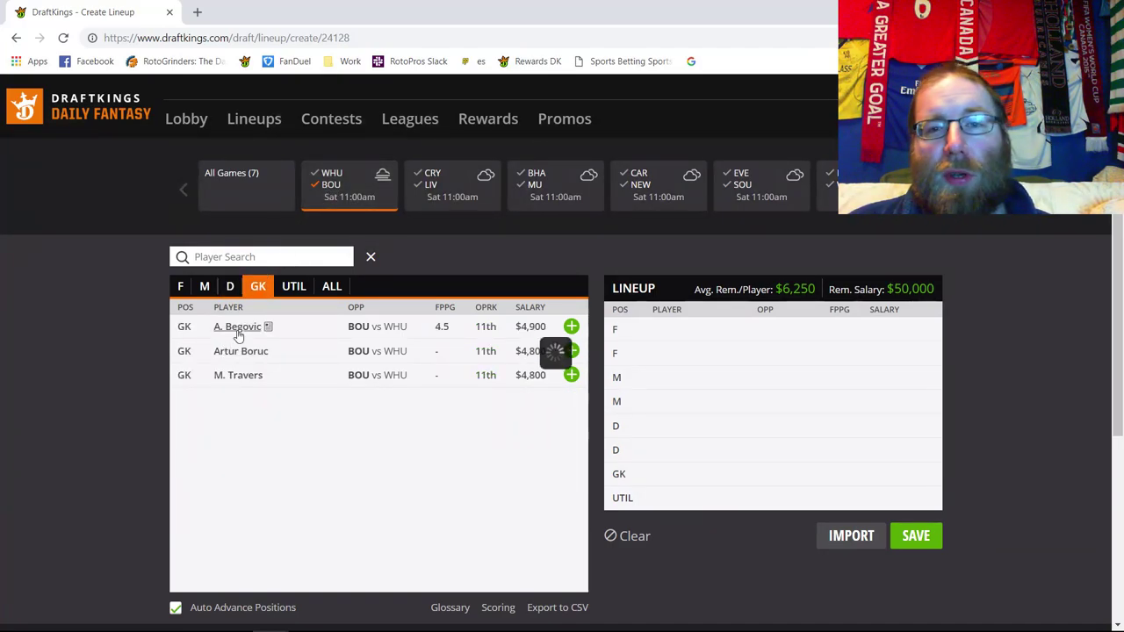
click(445, 246)
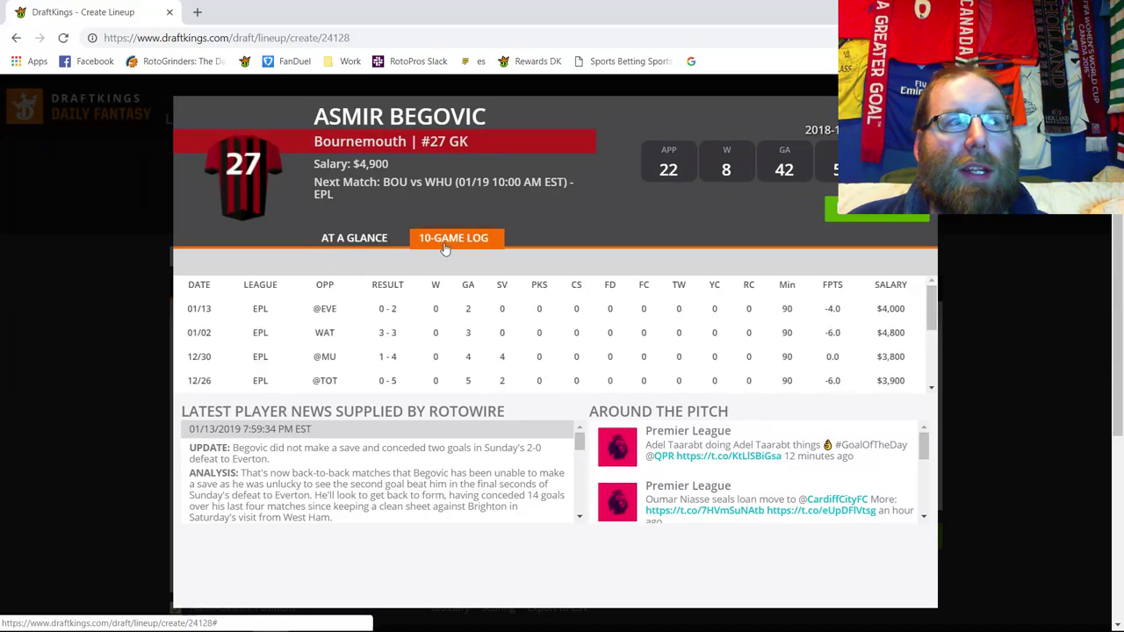
scroll(534, 312, down, 1)
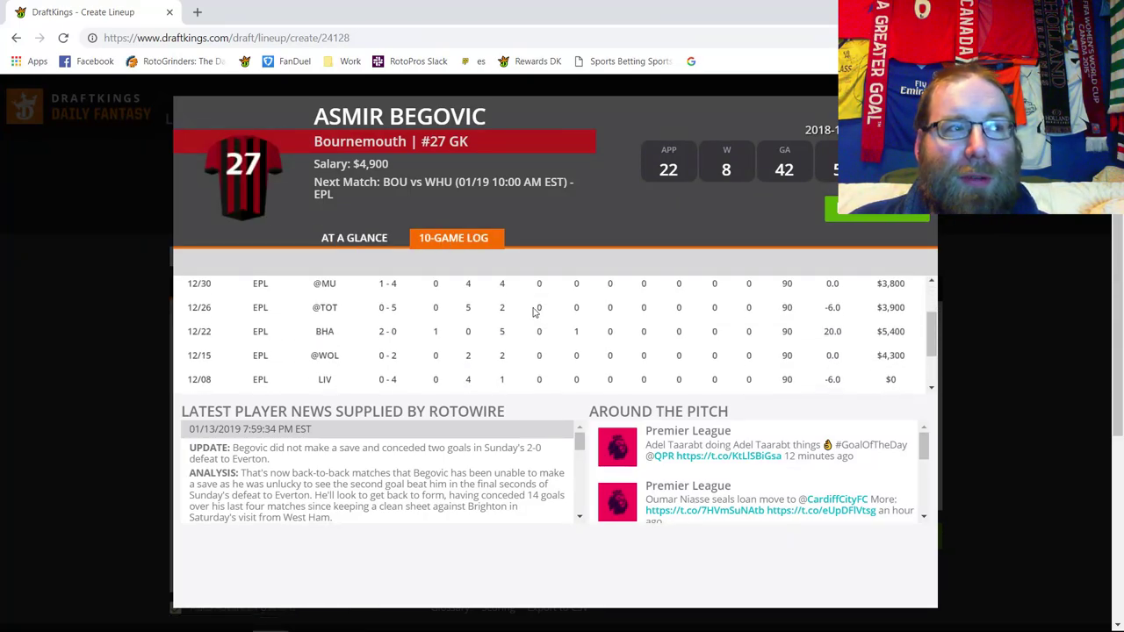
drag(313, 331, 554, 339)
click(555, 339)
scroll(531, 376, down, 1)
drag(312, 333, 414, 338)
click(580, 338)
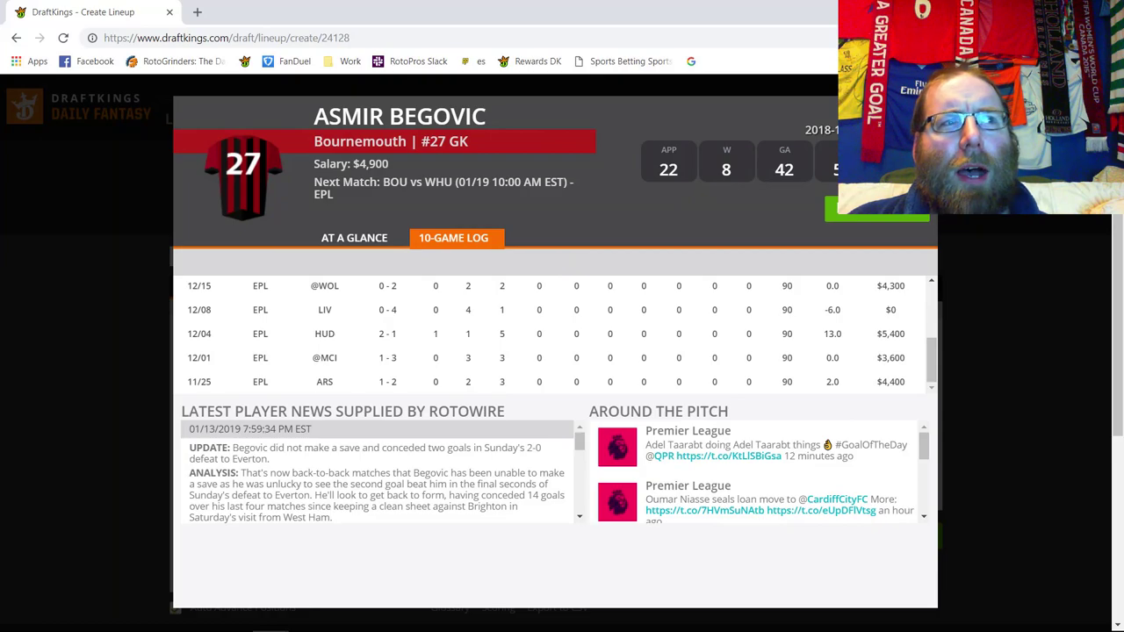
Step: List Bournemouth's defenders and examine Charlie Daniels' stats, latest news and 10-game log, focusing on the most recent match's fantasy points
click(922, 111)
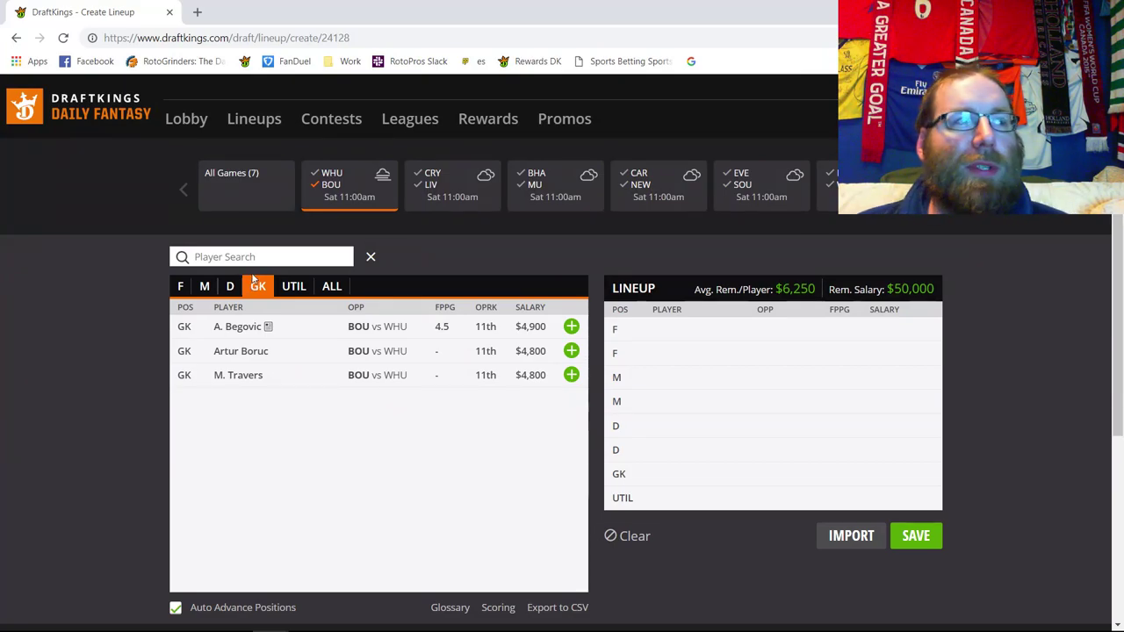
click(238, 290)
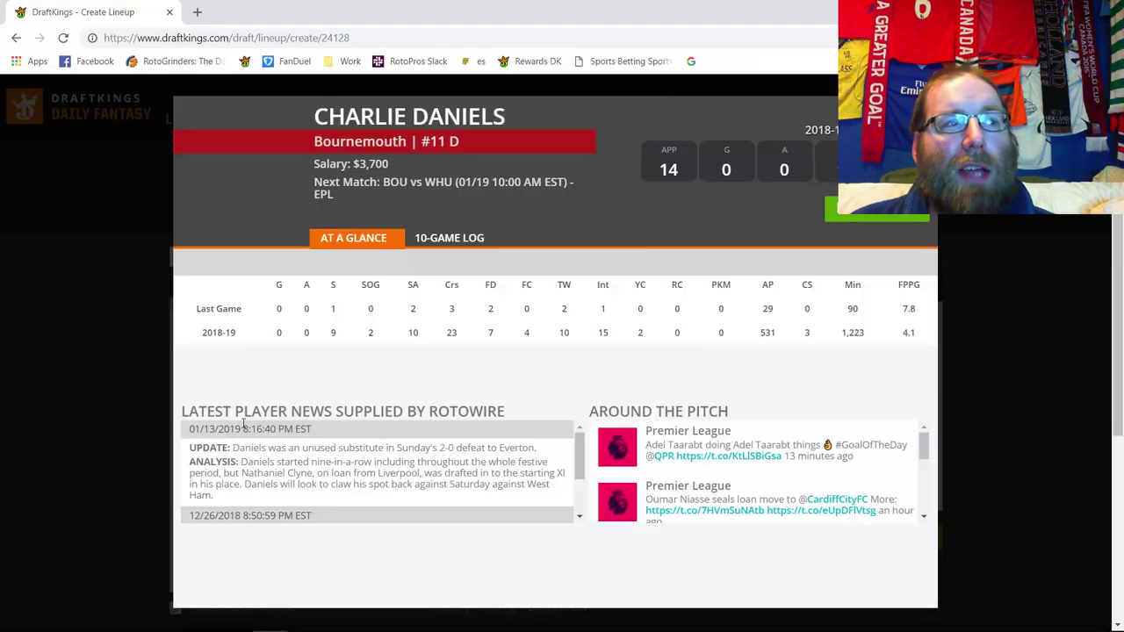
click(246, 425)
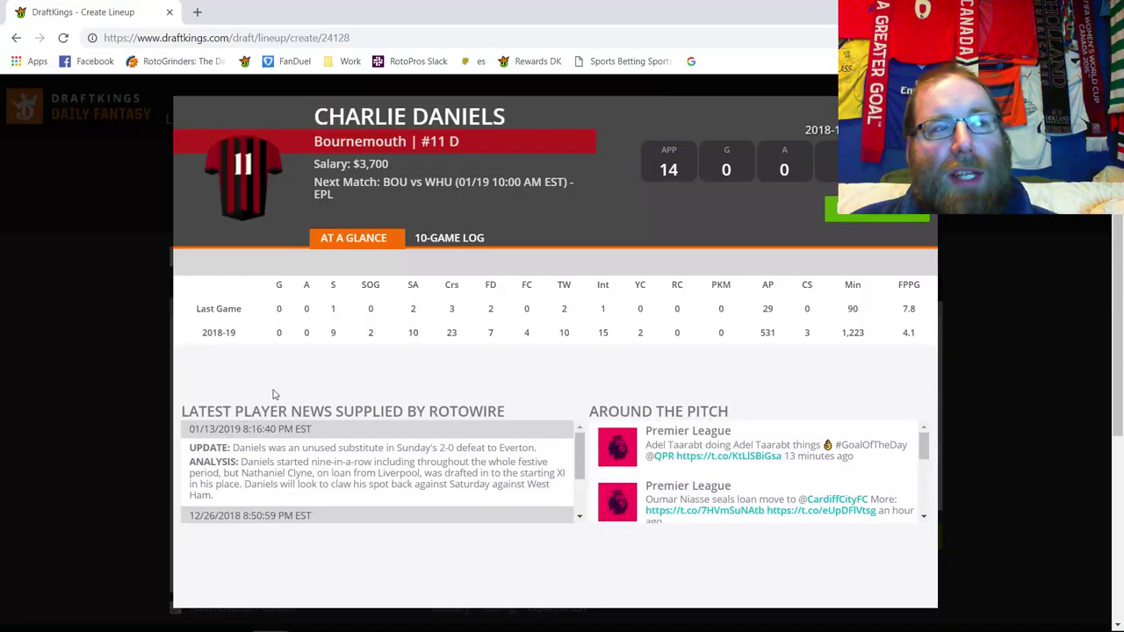
click(455, 246)
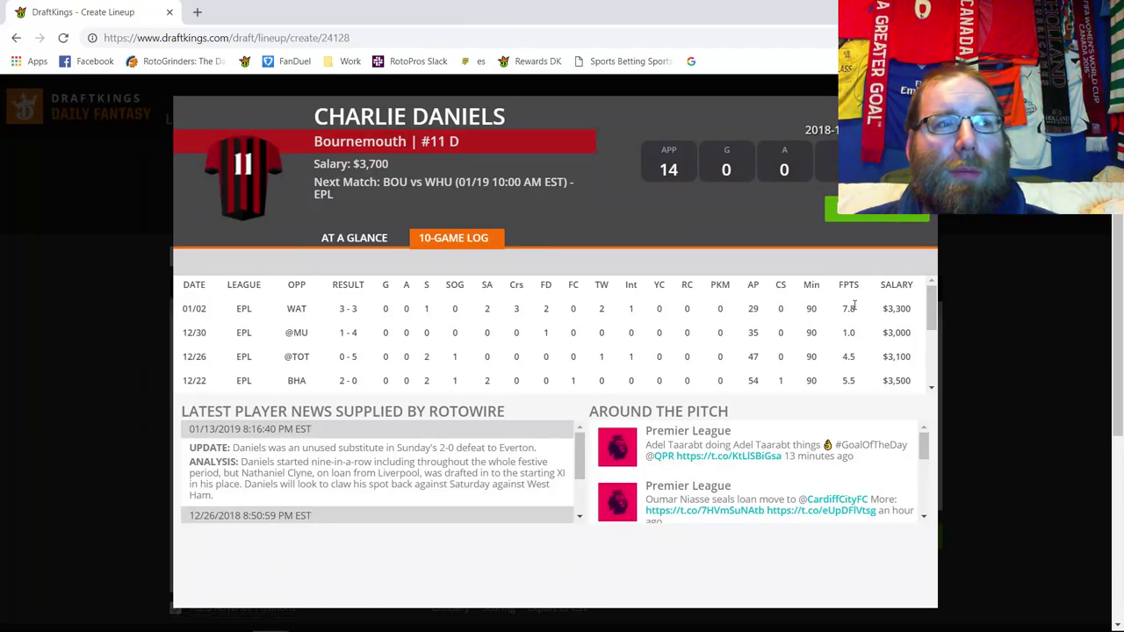
drag(846, 308, 869, 289)
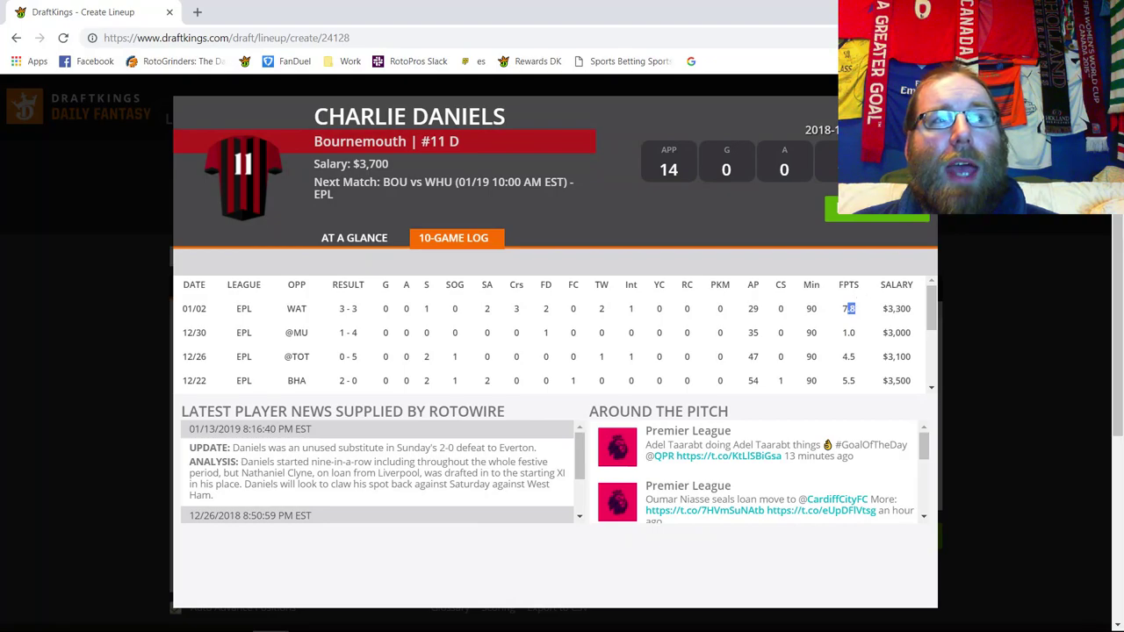
key(Escape)
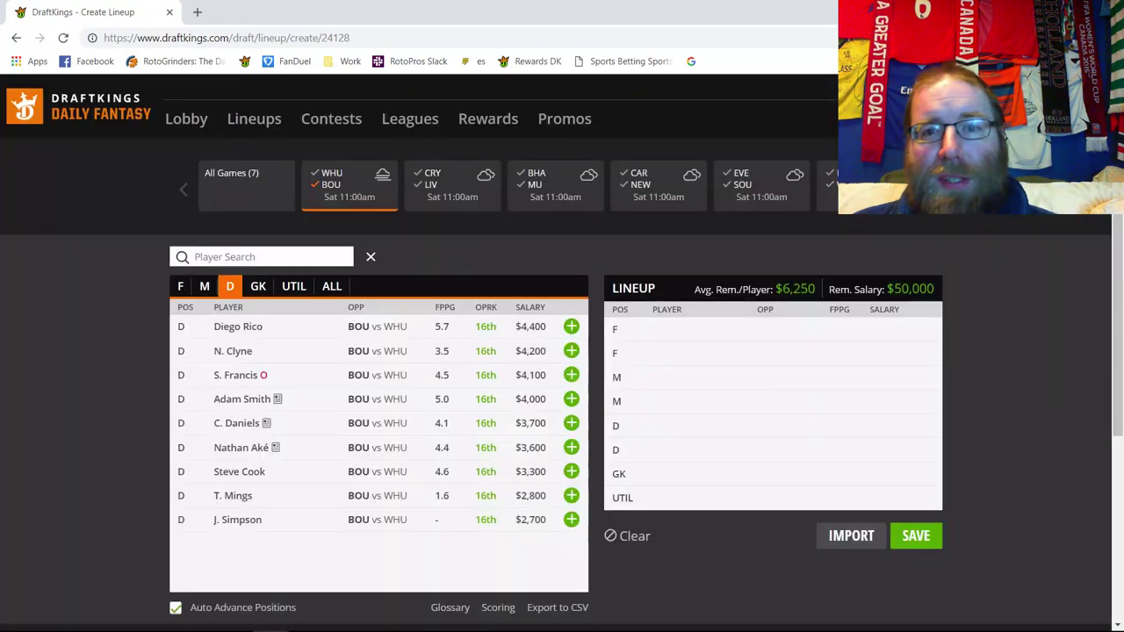
Step: List Bournemouth's midfielders and examine Ryan Fraser's 10-game log, focusing on the crosses in the Everton match
click(205, 285)
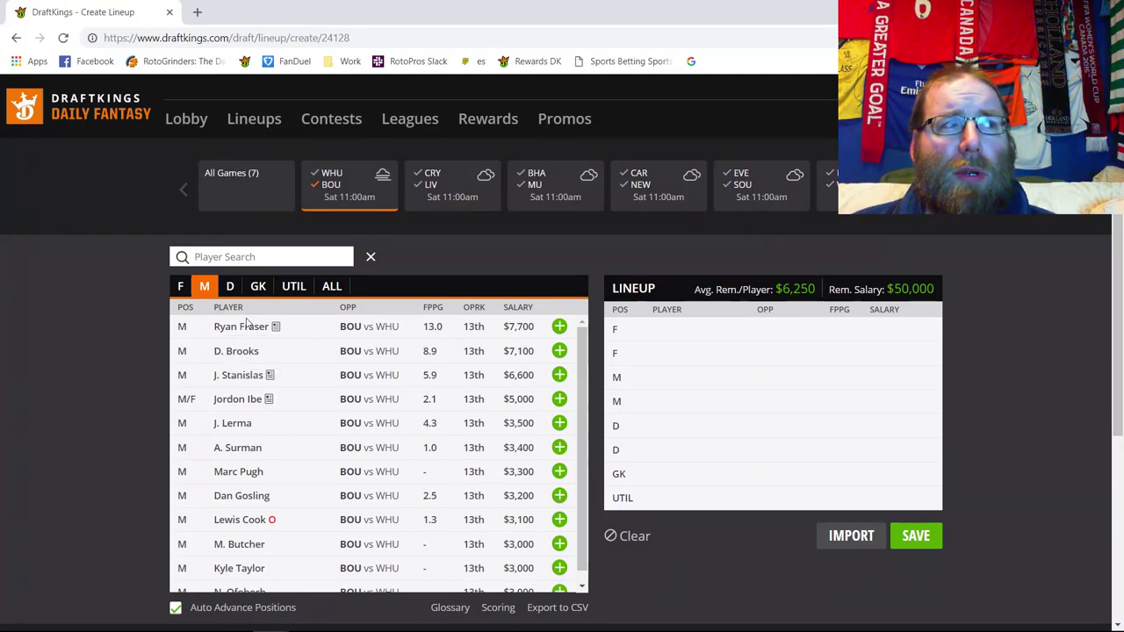
click(245, 326)
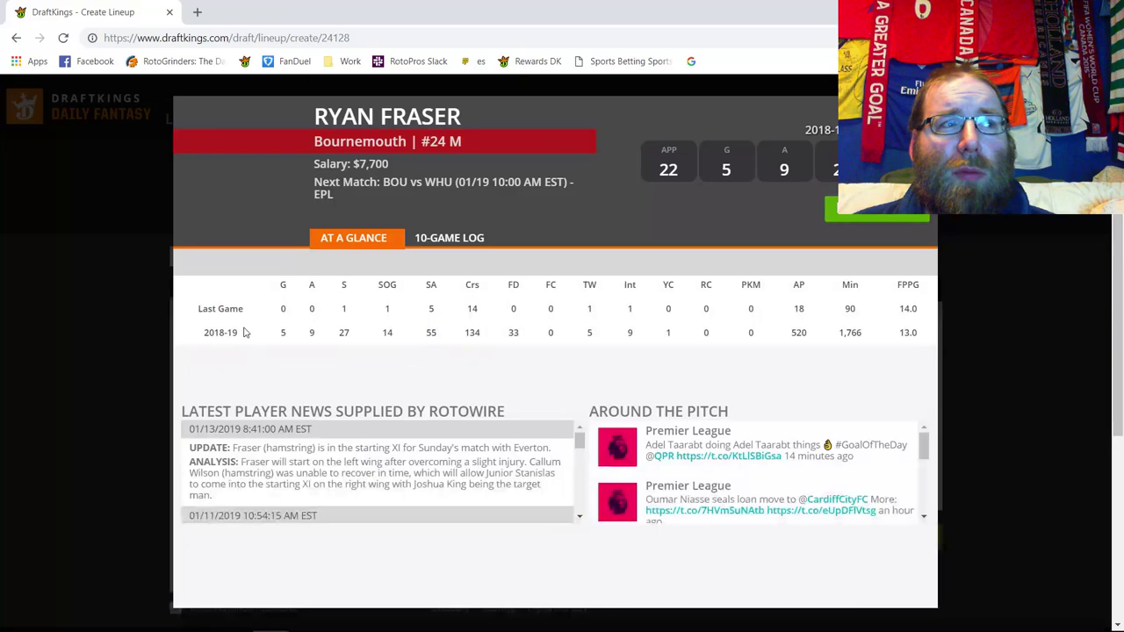
click(452, 239)
double_click(529, 308)
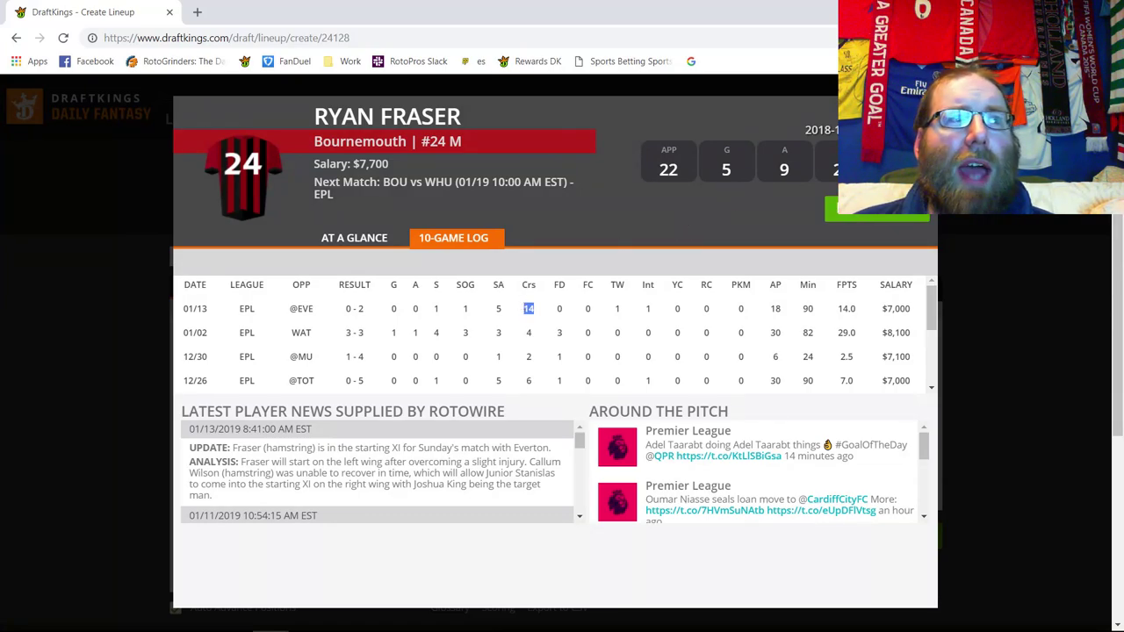
click(863, 220)
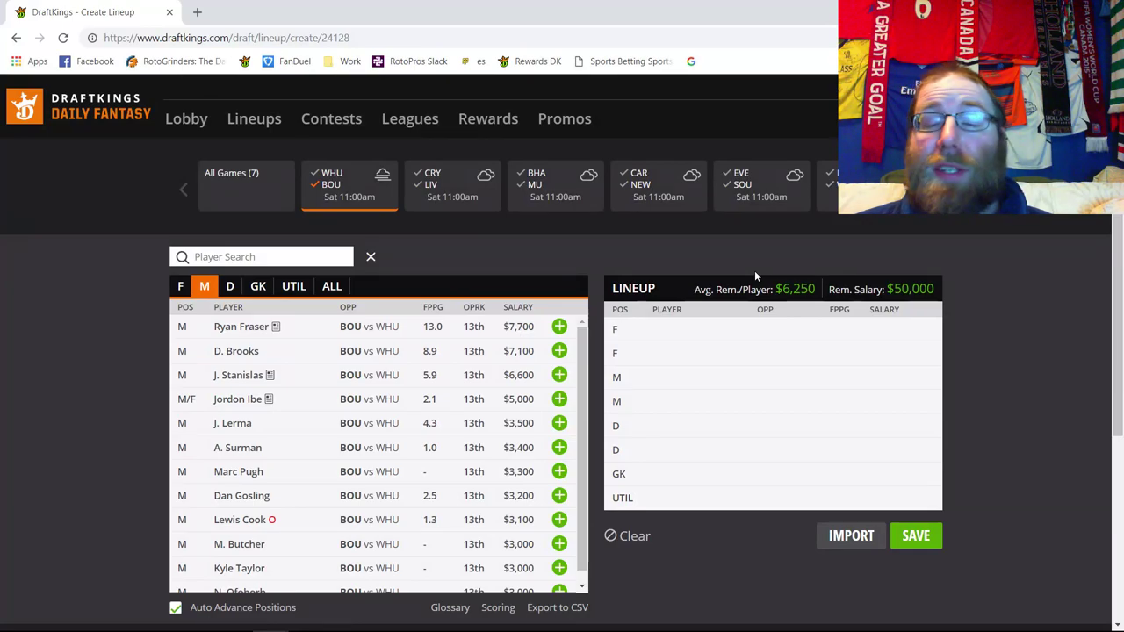
Step: List Bournemouth's forwards and examine Callum Wilson's season stats and latest injury news
click(180, 287)
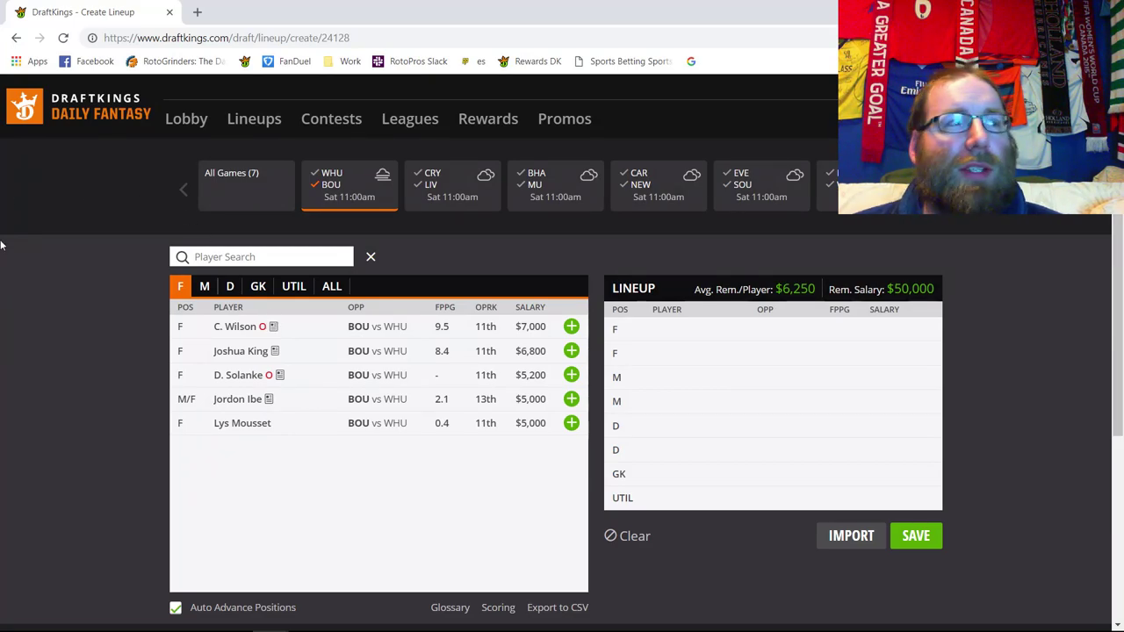
click(235, 326)
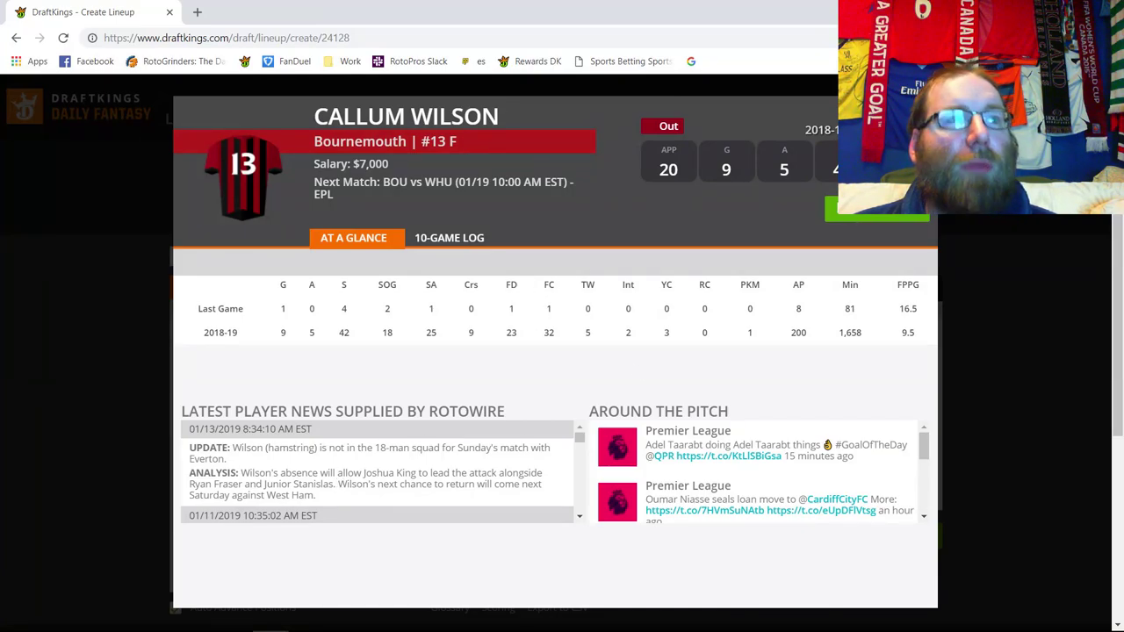
key(Escape)
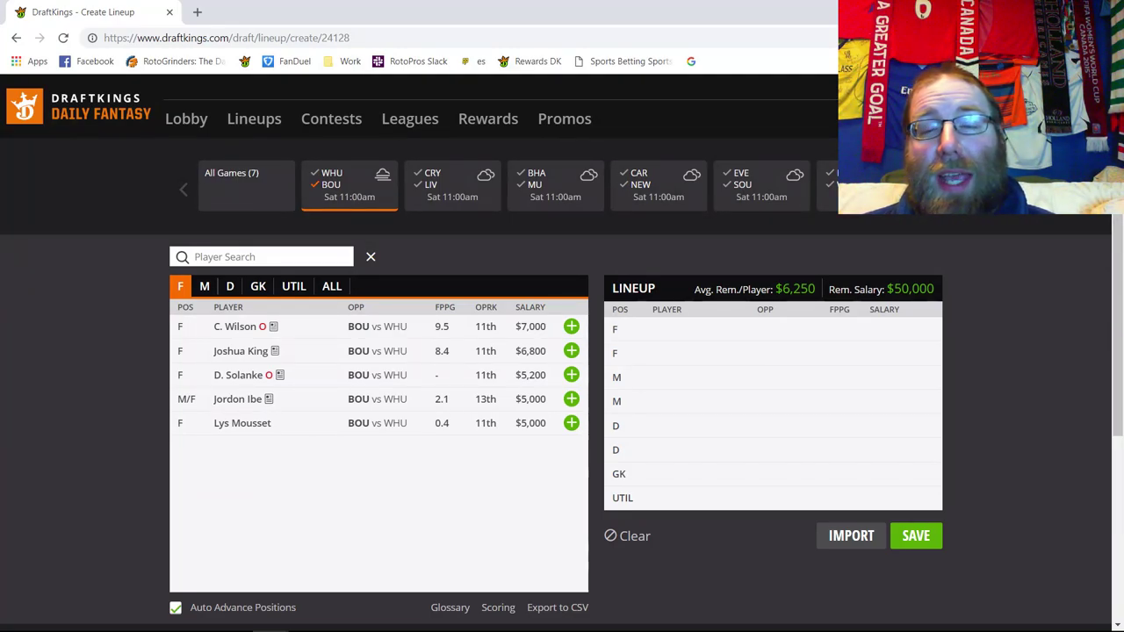
click(330, 189)
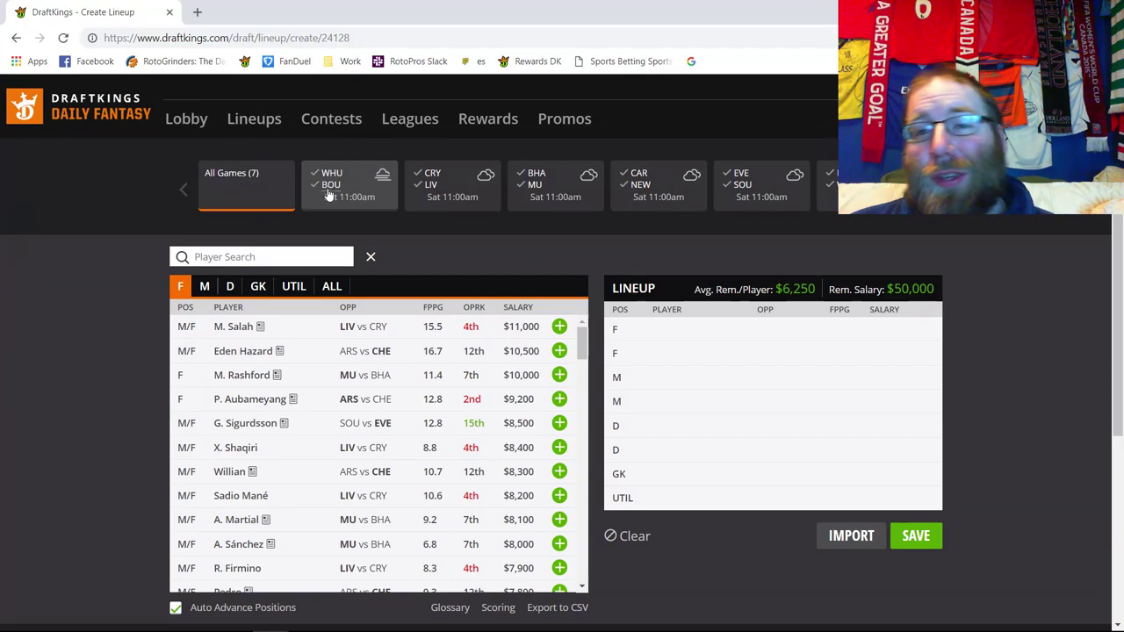
click(329, 189)
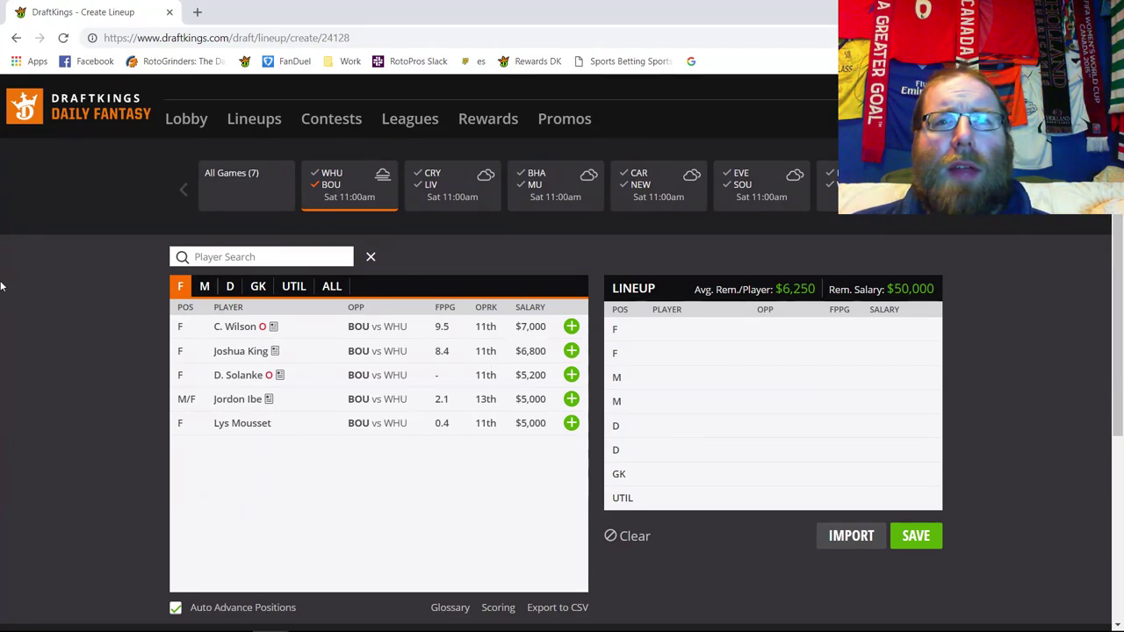
scroll(2, 290, down, 4)
scroll(102, 313, up, 4)
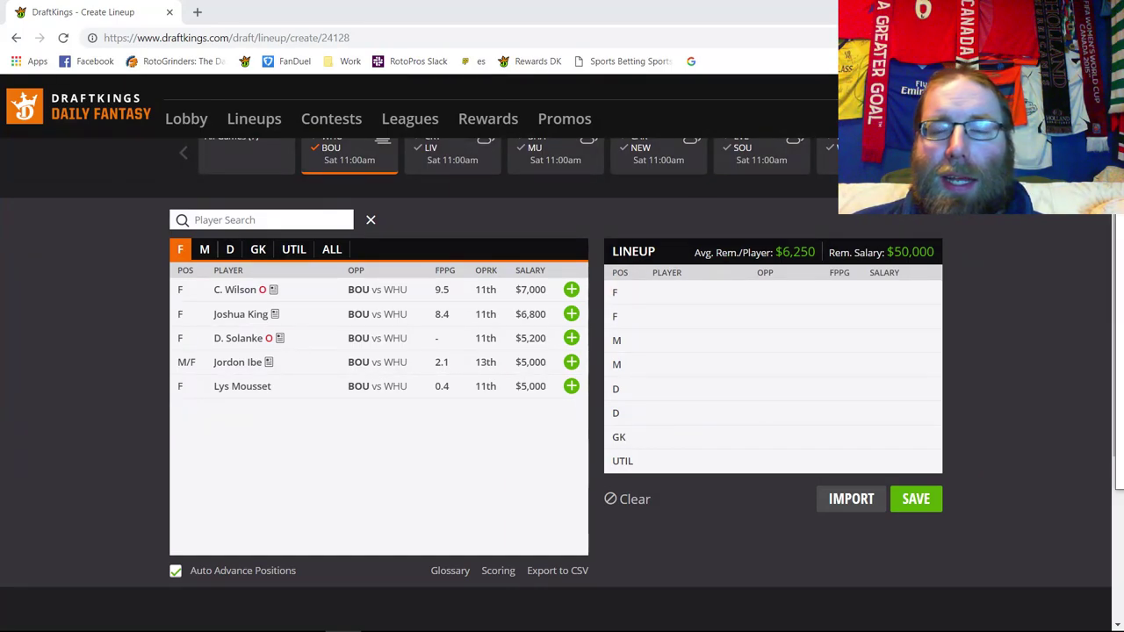
Step: Switch the player pool's team filter from Bournemouth to Crystal Palace only
click(358, 160)
click(432, 218)
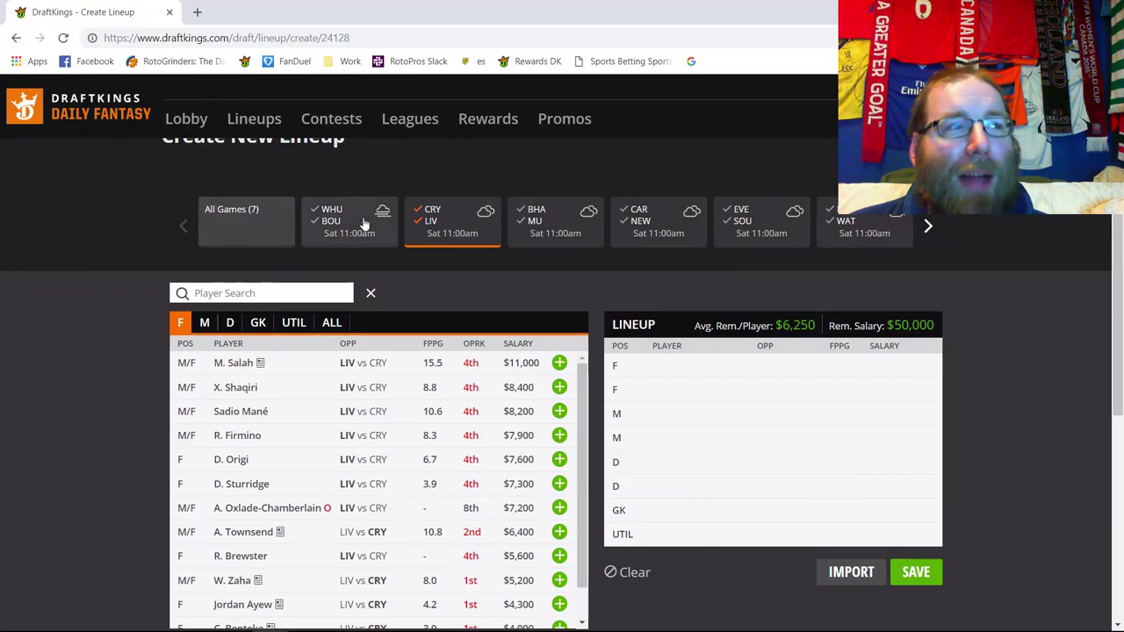
click(425, 225)
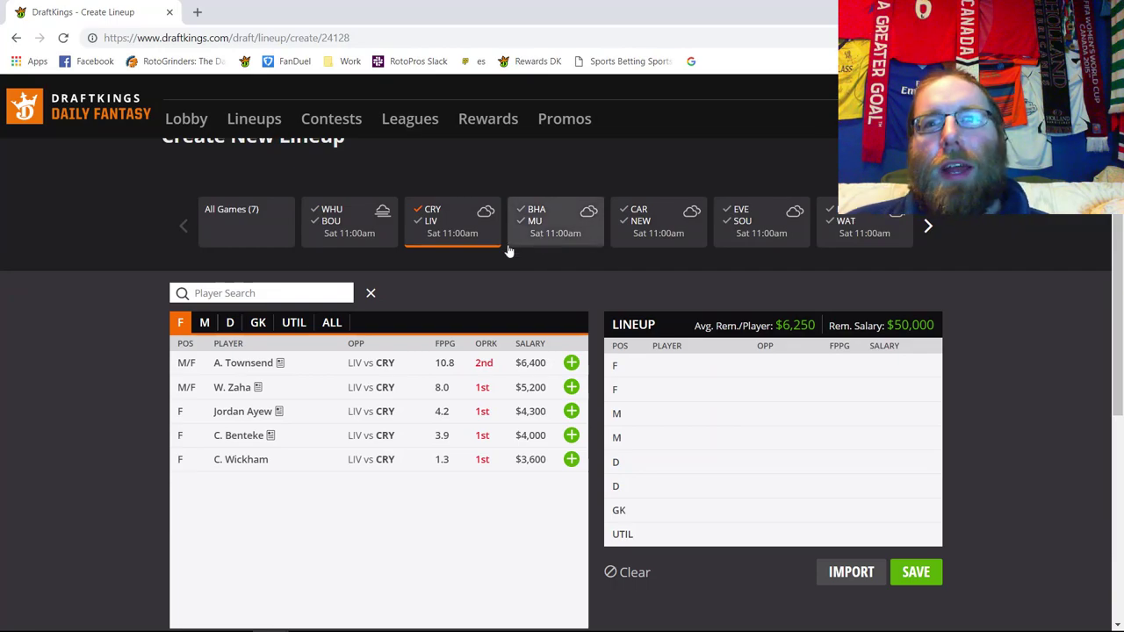
Step: Add Crystal Palace goalkeeper W. Hennessey, defender A. Wan-Bissaka and midfielder L. Milivojevic to the lineup
click(254, 324)
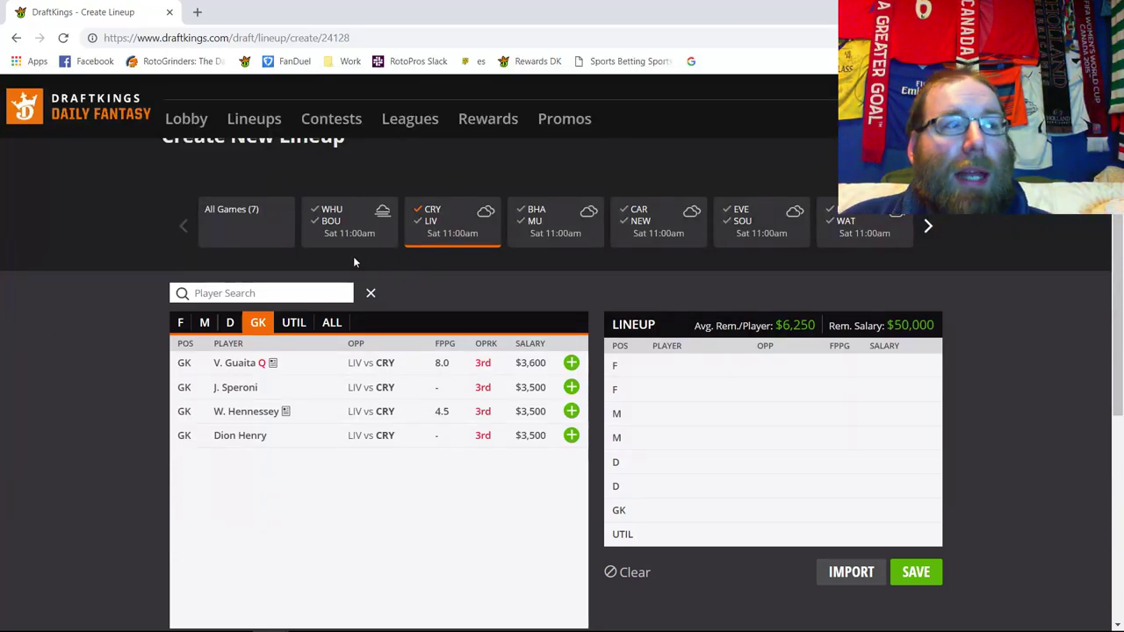
click(571, 411)
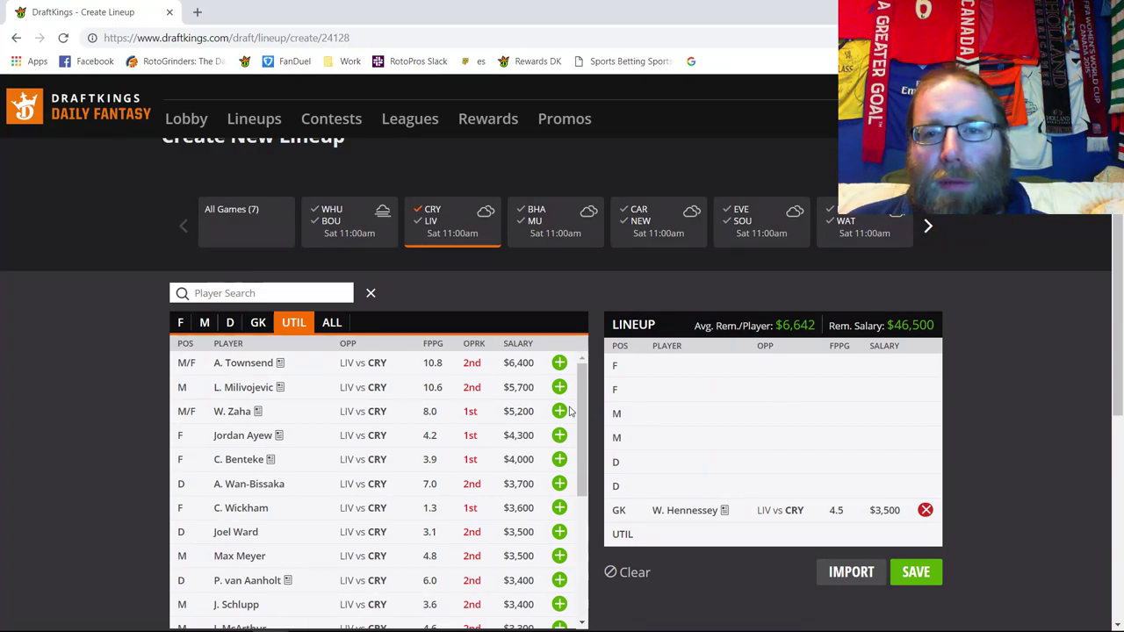
click(254, 323)
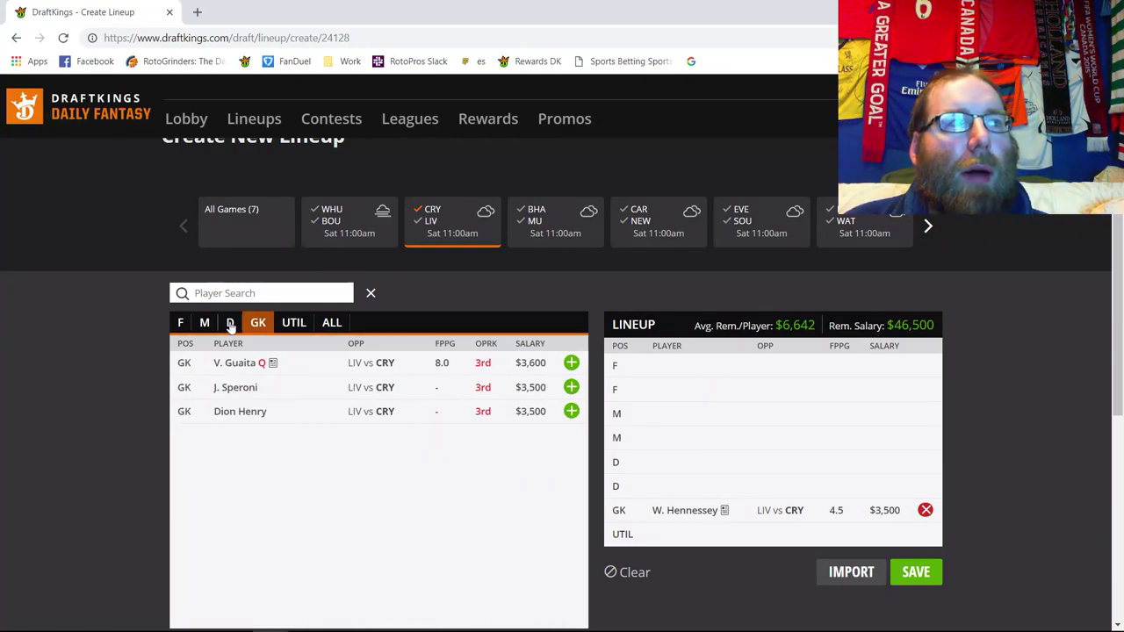
click(230, 324)
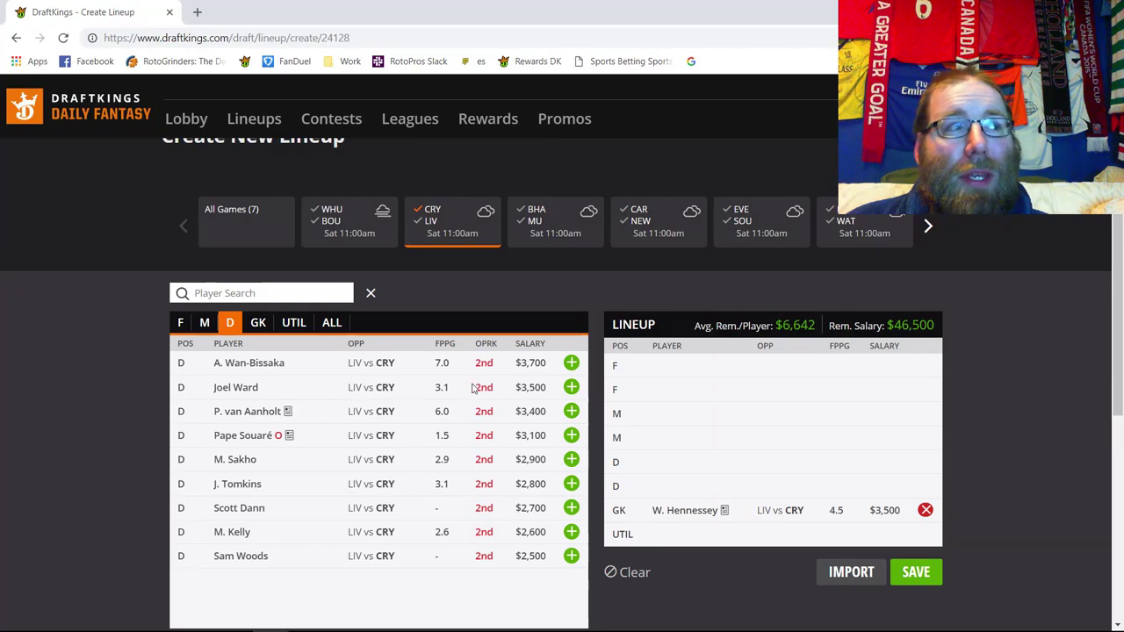
click(572, 363)
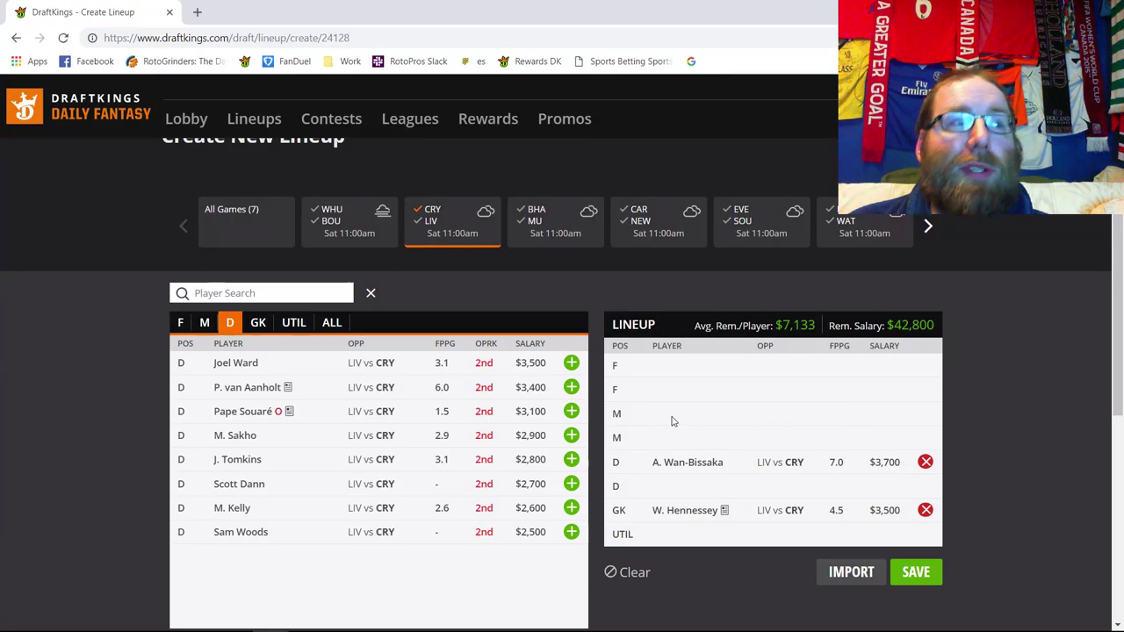
click(204, 322)
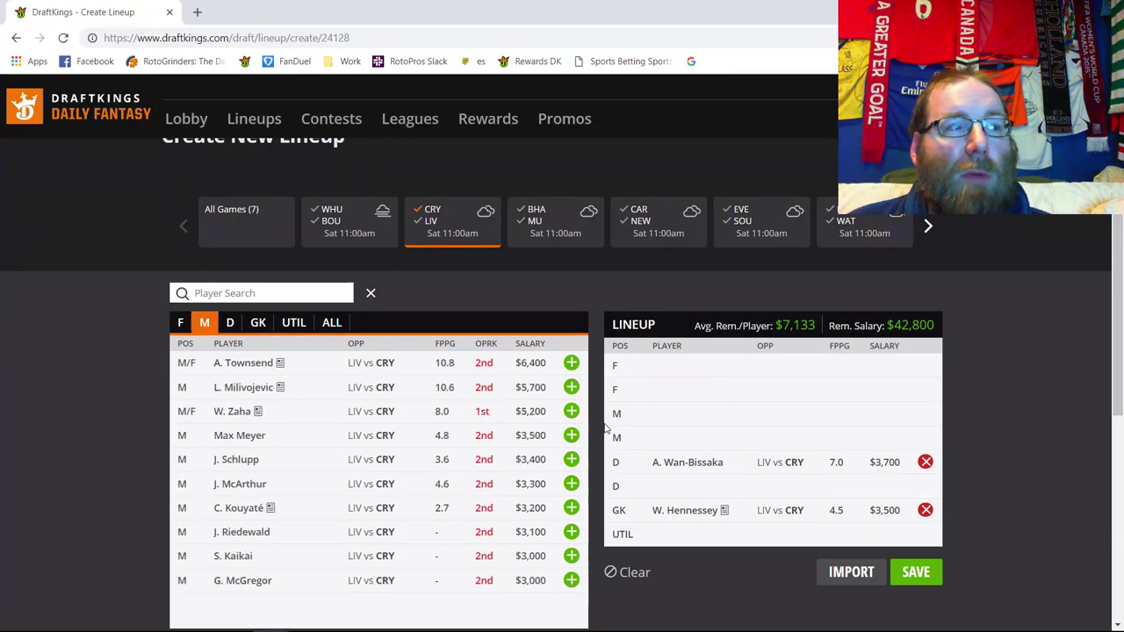
click(572, 387)
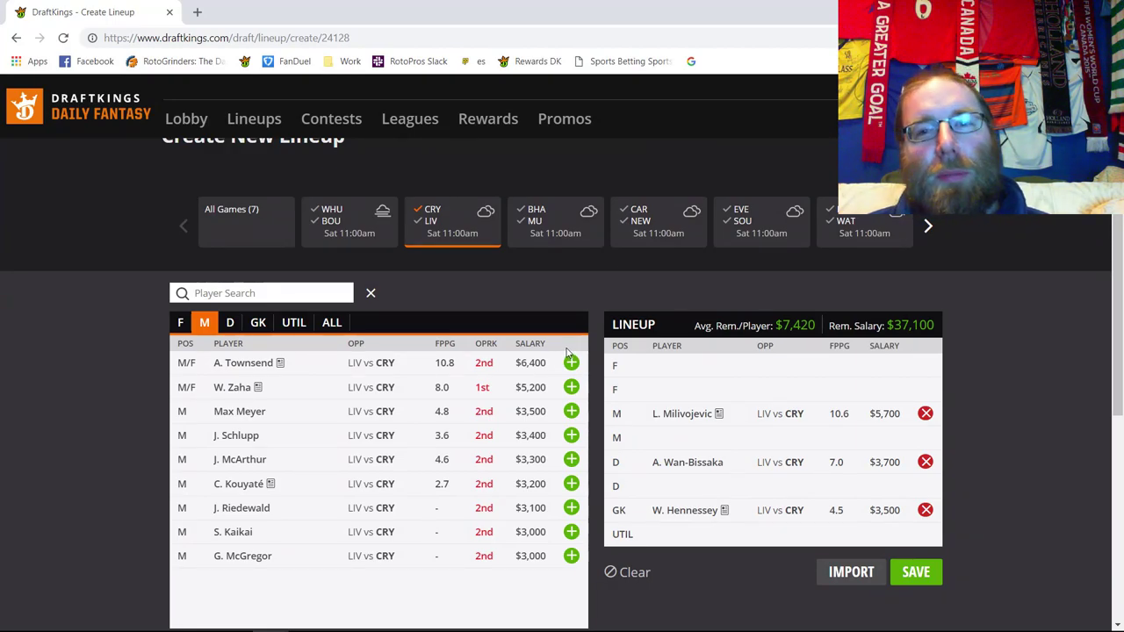
Step: Check Liverpool's defenders alongside Crystal Palace's, and restrict the player pool to Crystal Palace again
click(430, 229)
click(230, 322)
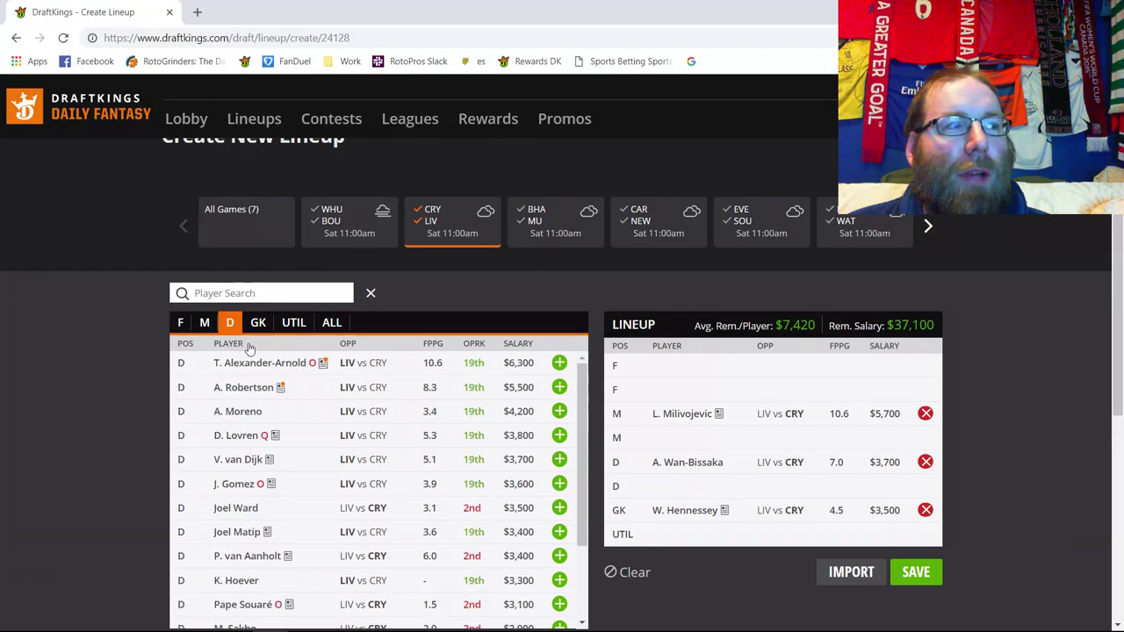
click(431, 224)
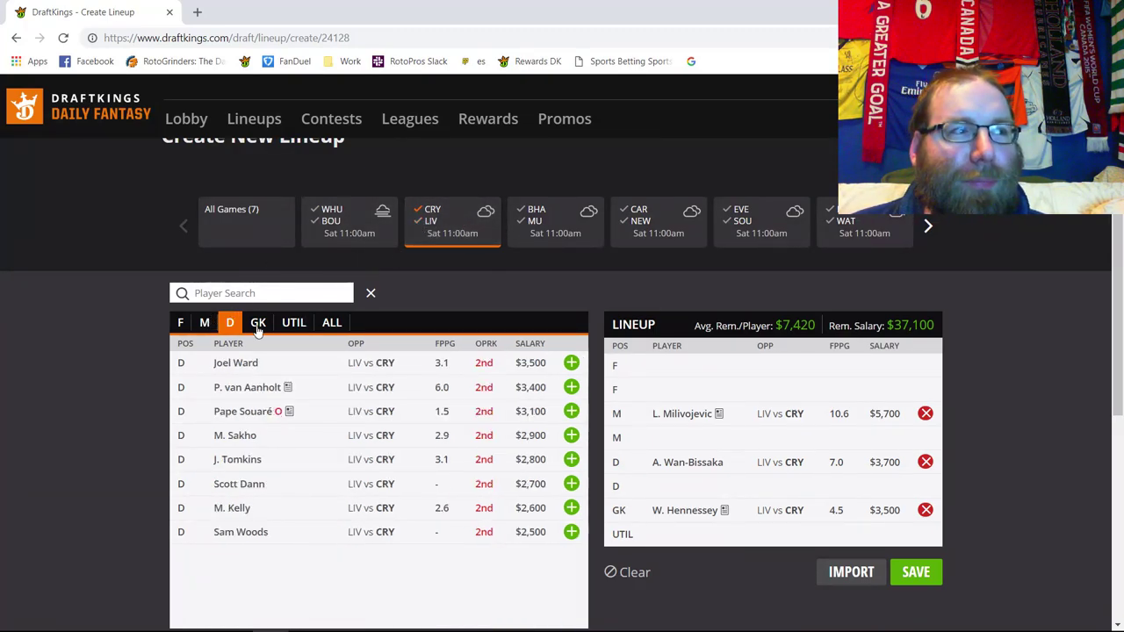
Step: Add Crystal Palace's W. Zaha to the lineup as a forward and remove L. Milivojevic and A. Wan-Bissaka
click(205, 323)
click(182, 323)
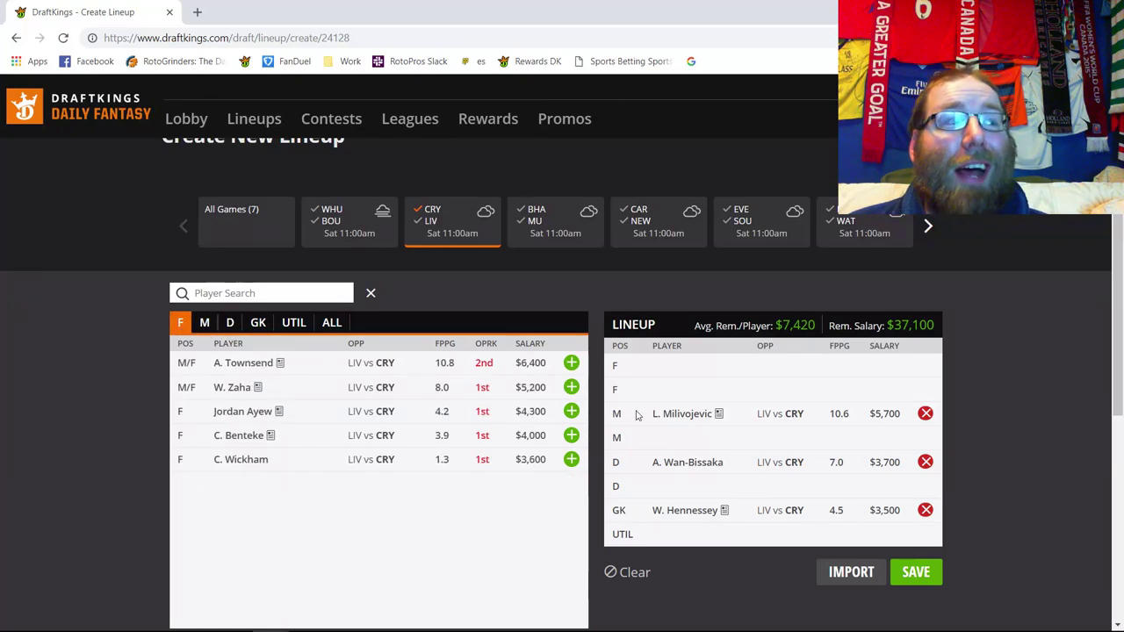
click(571, 387)
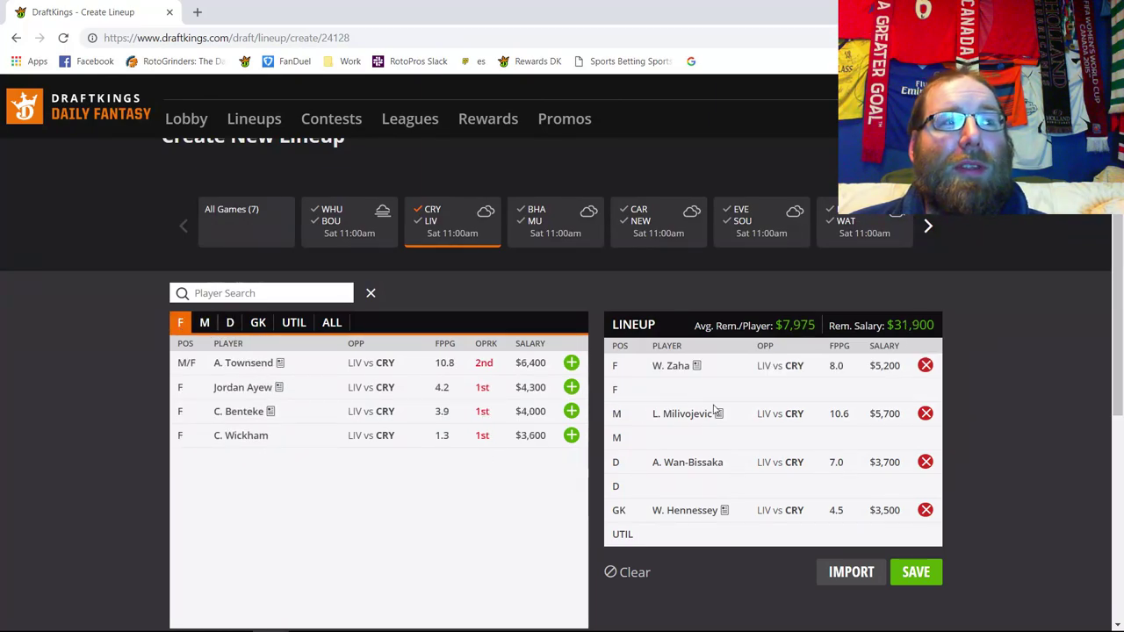
click(923, 415)
click(920, 464)
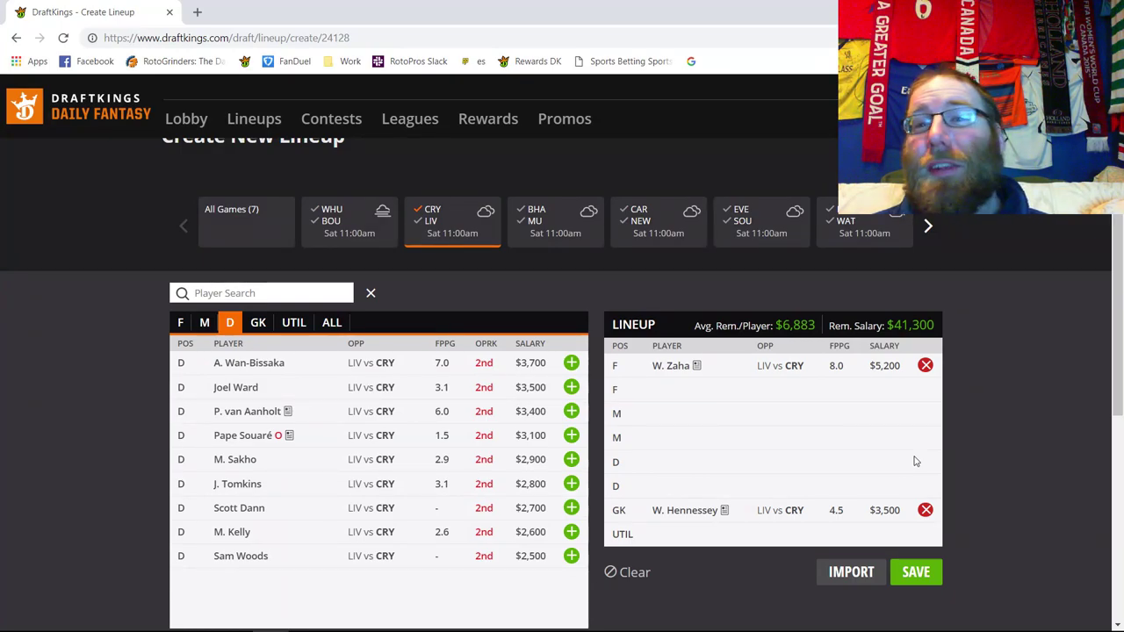
Step: Examine Wilfried Zaha's season stats, latest news and 10-game log from his lineup entry
click(672, 366)
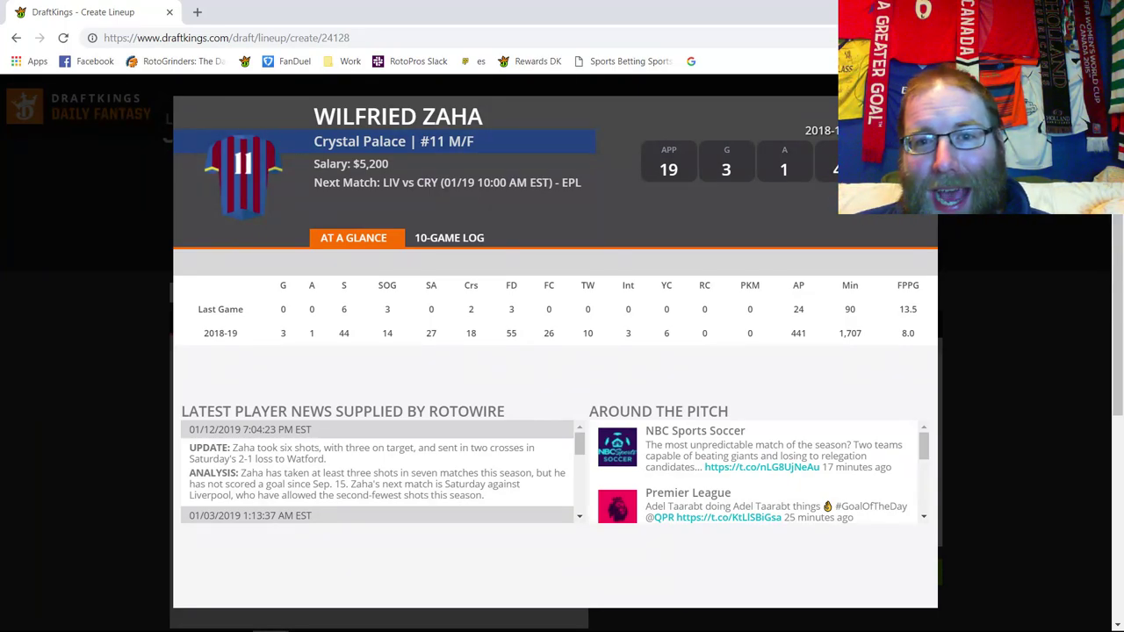
click(453, 241)
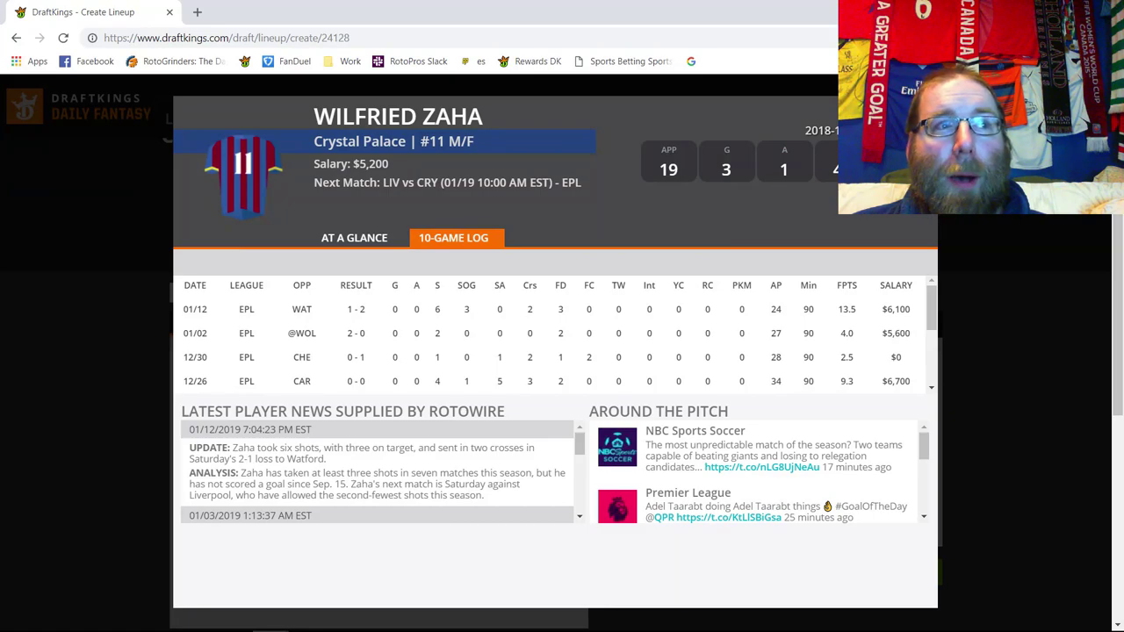
key(Escape)
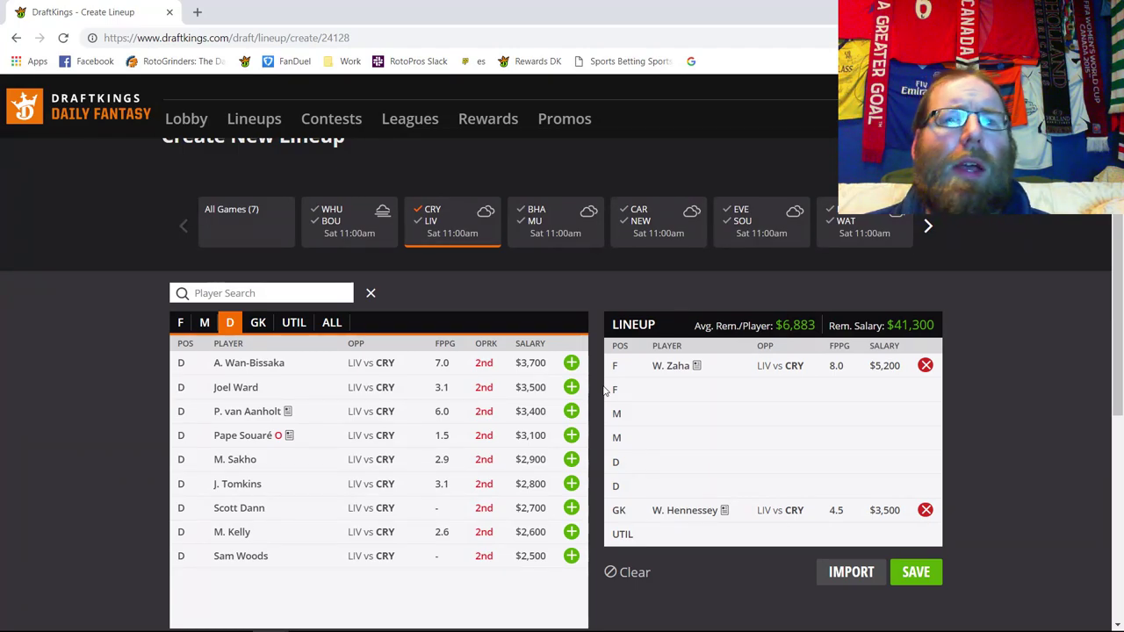
Step: Empty the lineup by removing W. Hennessey and W. Zaha, and include Liverpool in the player pool's team filter
click(926, 510)
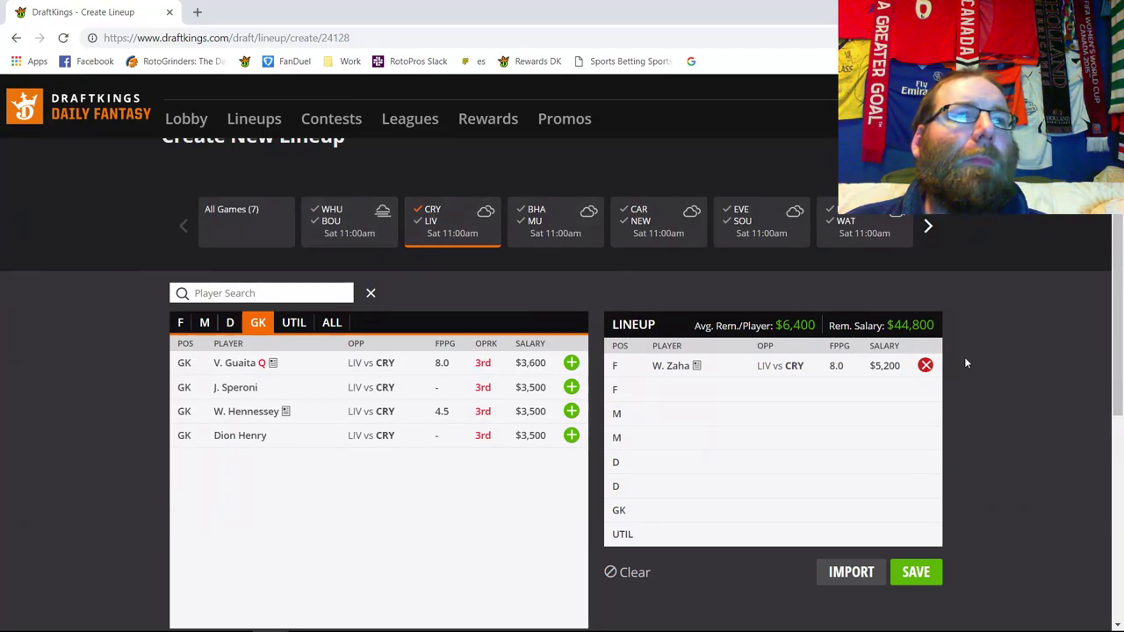
click(926, 366)
click(430, 220)
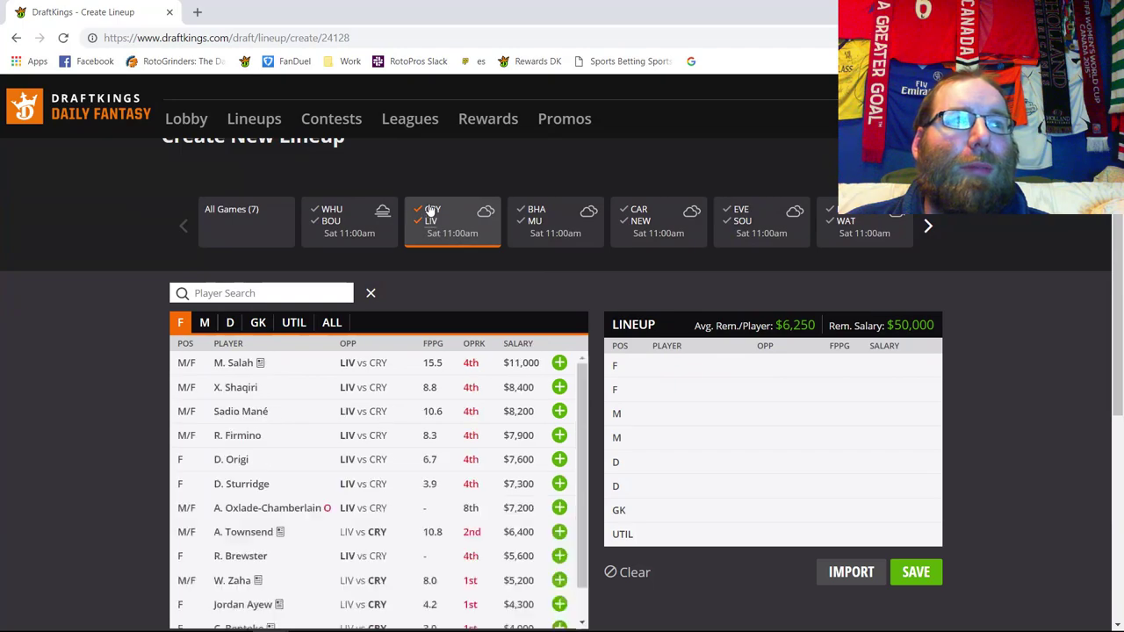
Step: Restrict the player pool to Liverpool and review its goalkeepers, defenders and midfielders
click(431, 210)
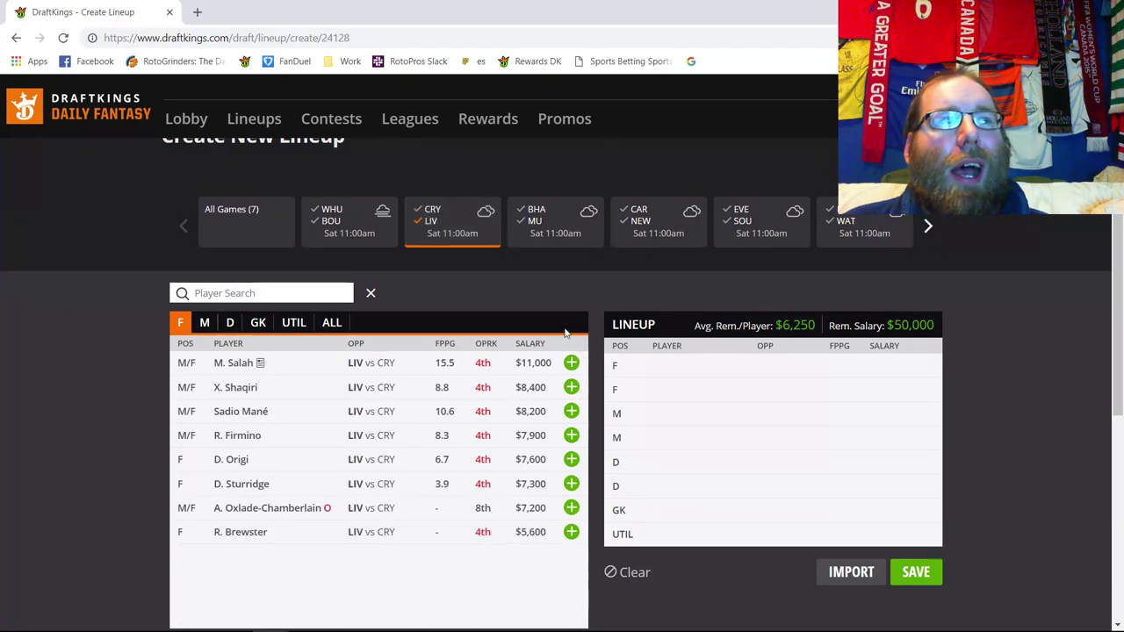
click(257, 323)
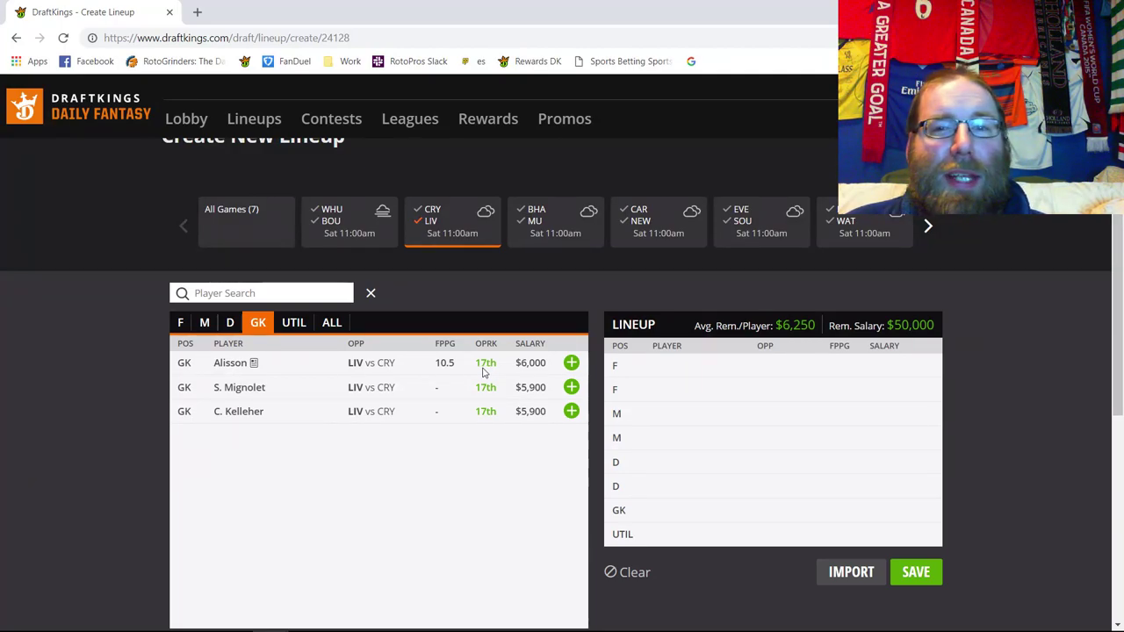
click(228, 325)
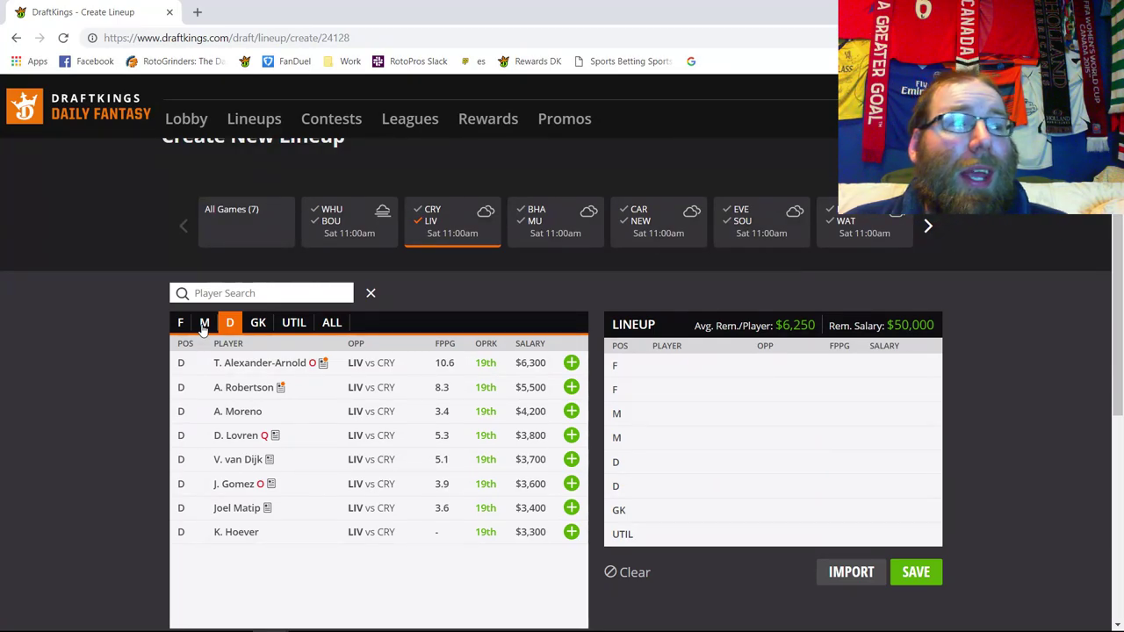
click(204, 323)
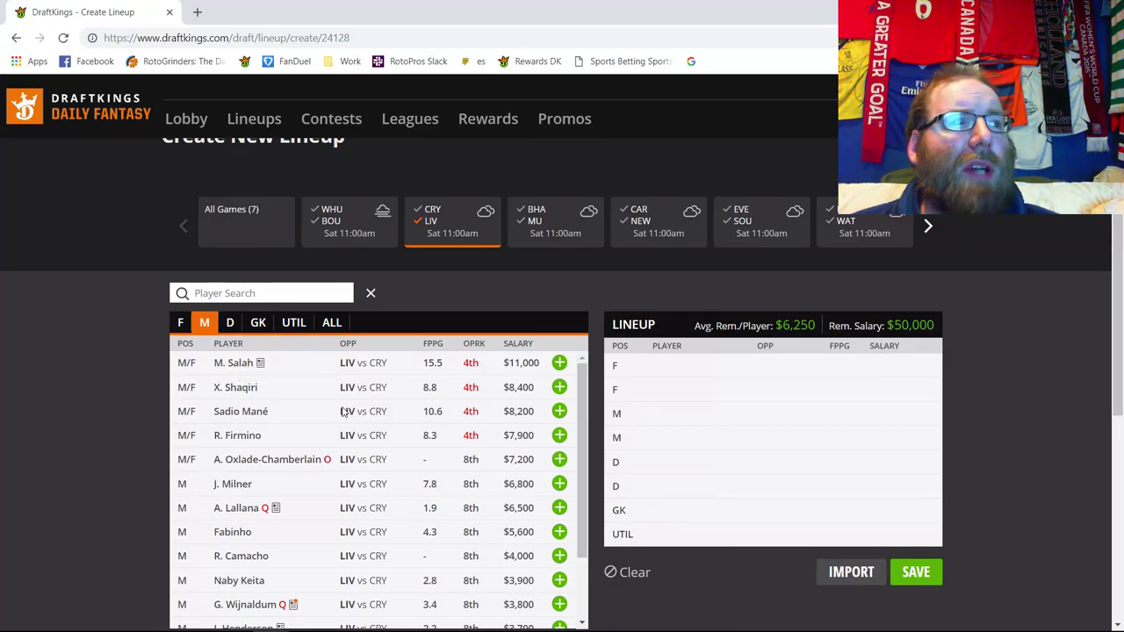
Step: Add Liverpool's Sadio Mané to the lineup as a midfielder and examine his 10-game log
click(559, 411)
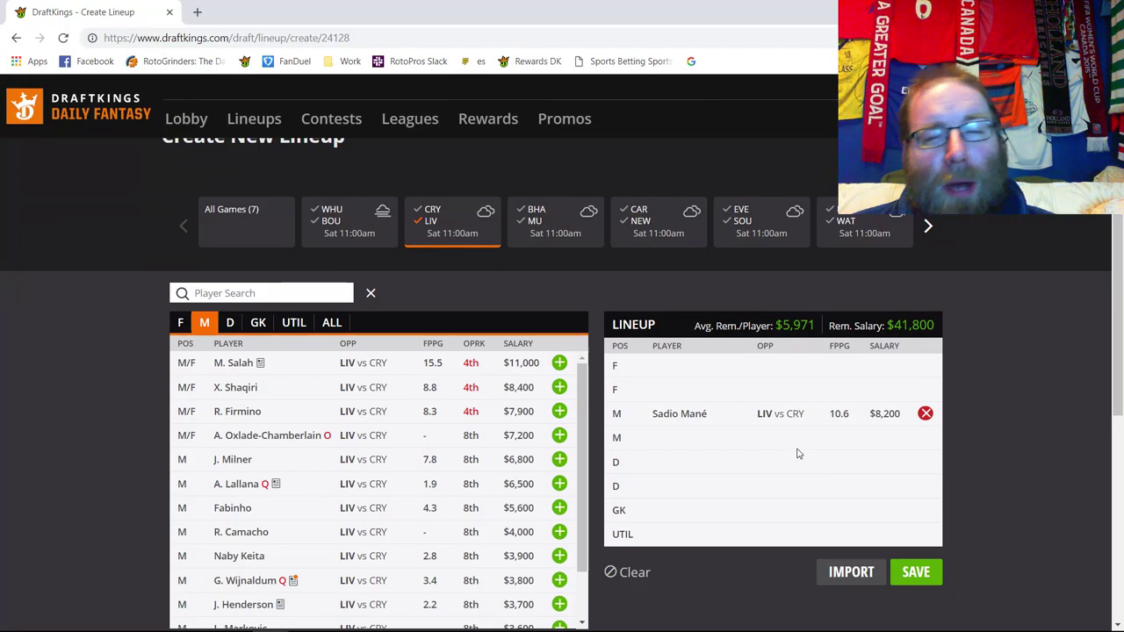
click(657, 416)
click(461, 239)
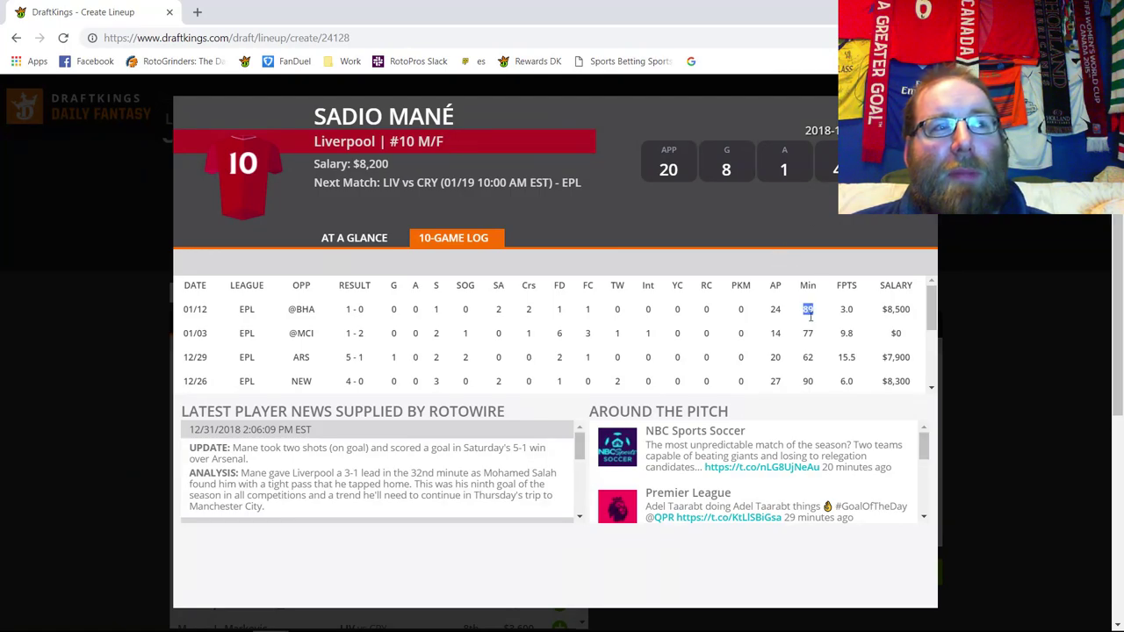
key(Escape)
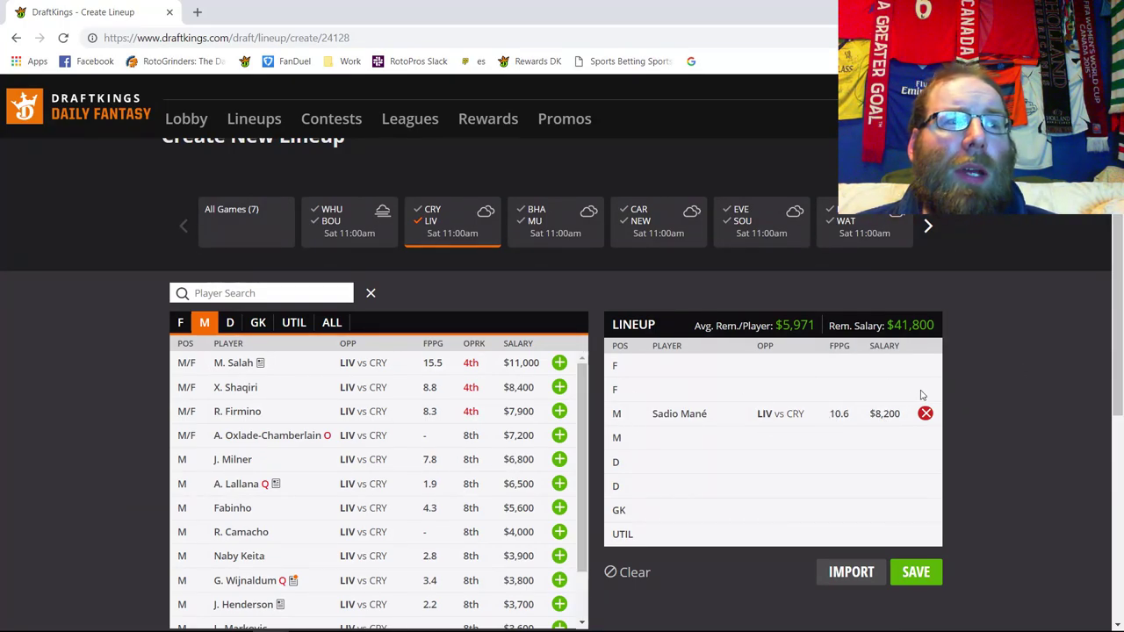
Step: Try M. Salah alongside Sadio Mané as the second midfielder, and remove both from the lineup
click(559, 362)
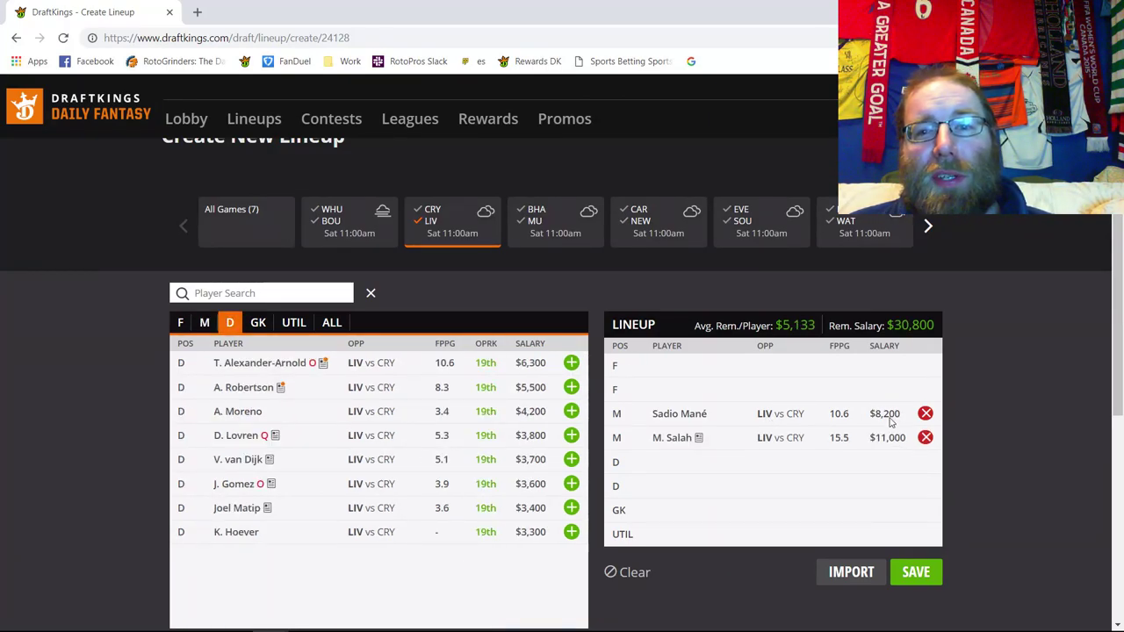
click(929, 439)
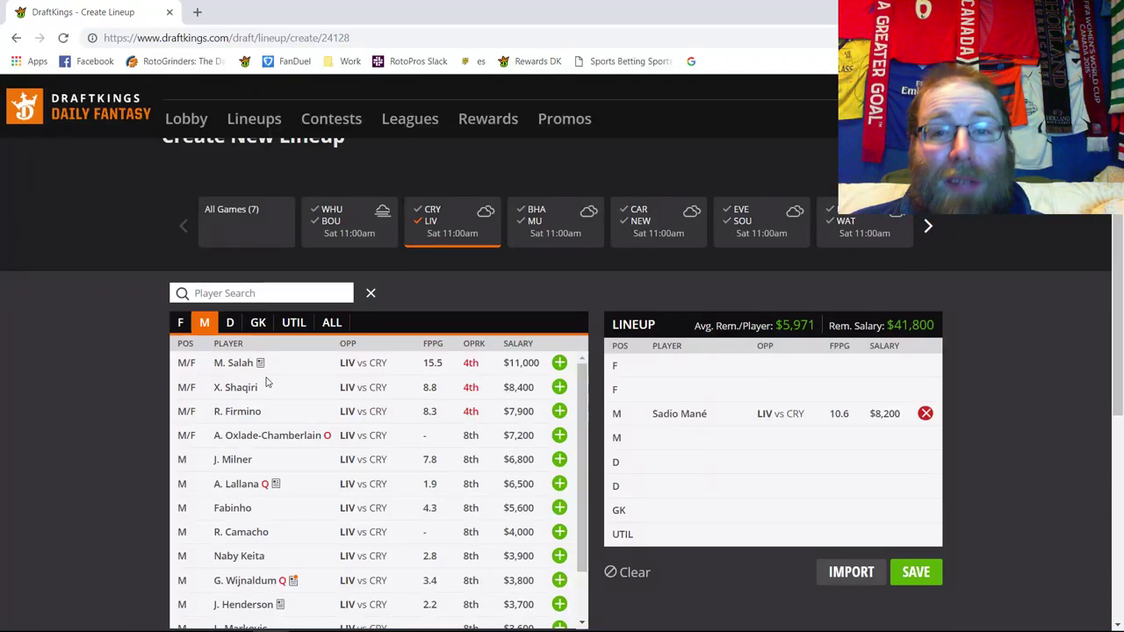
click(926, 416)
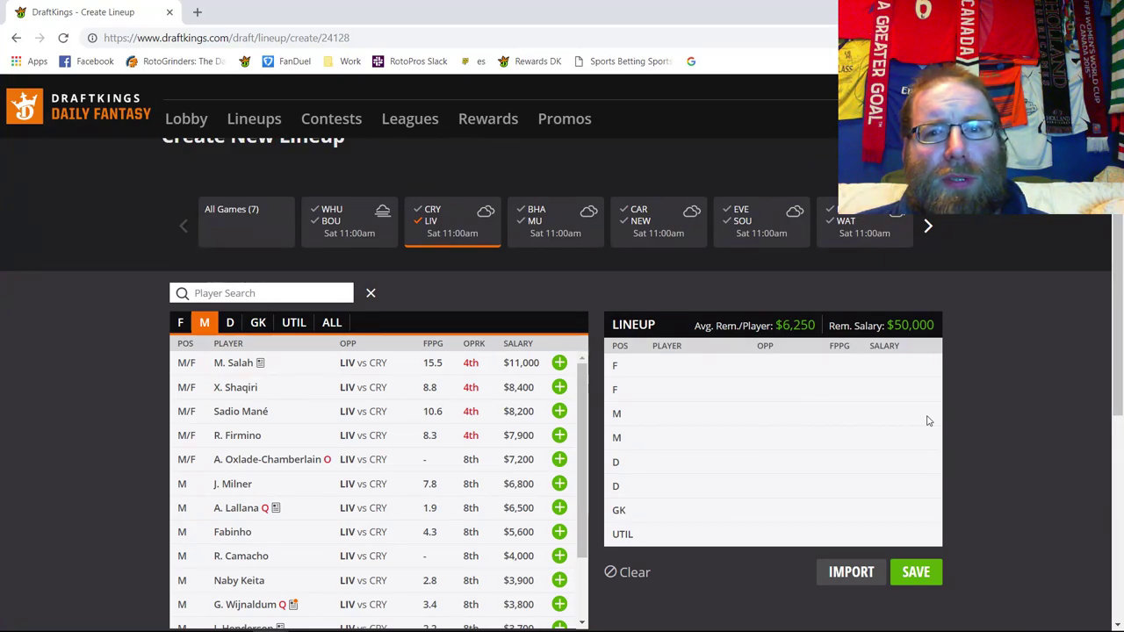
Step: Check Crystal Palace's midfielders and reset the player pool to all games
click(431, 230)
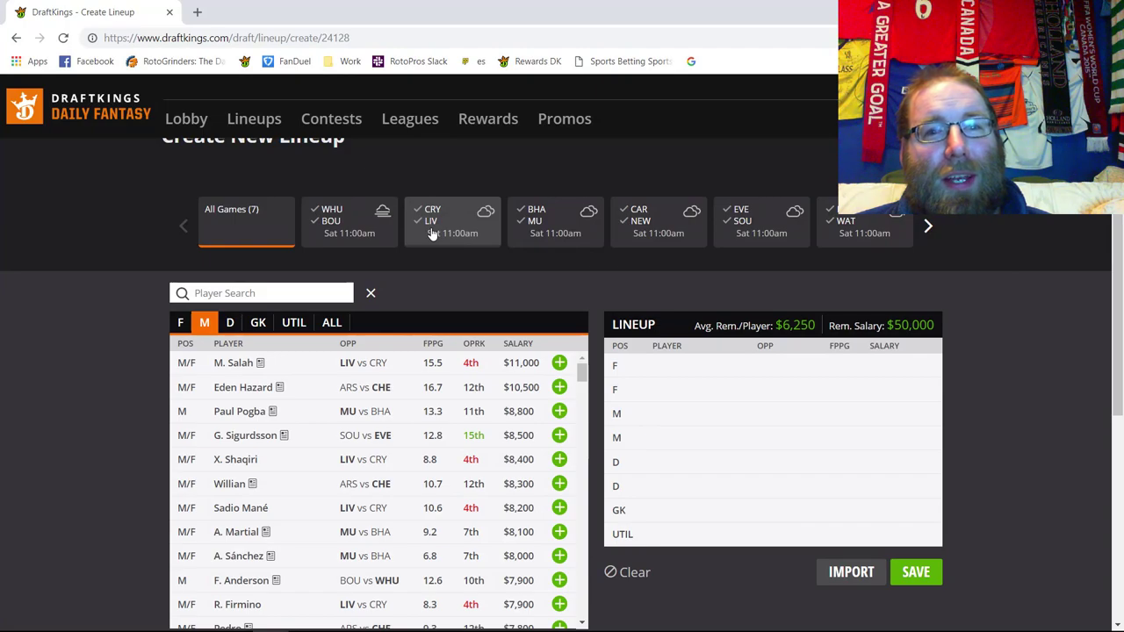
click(432, 217)
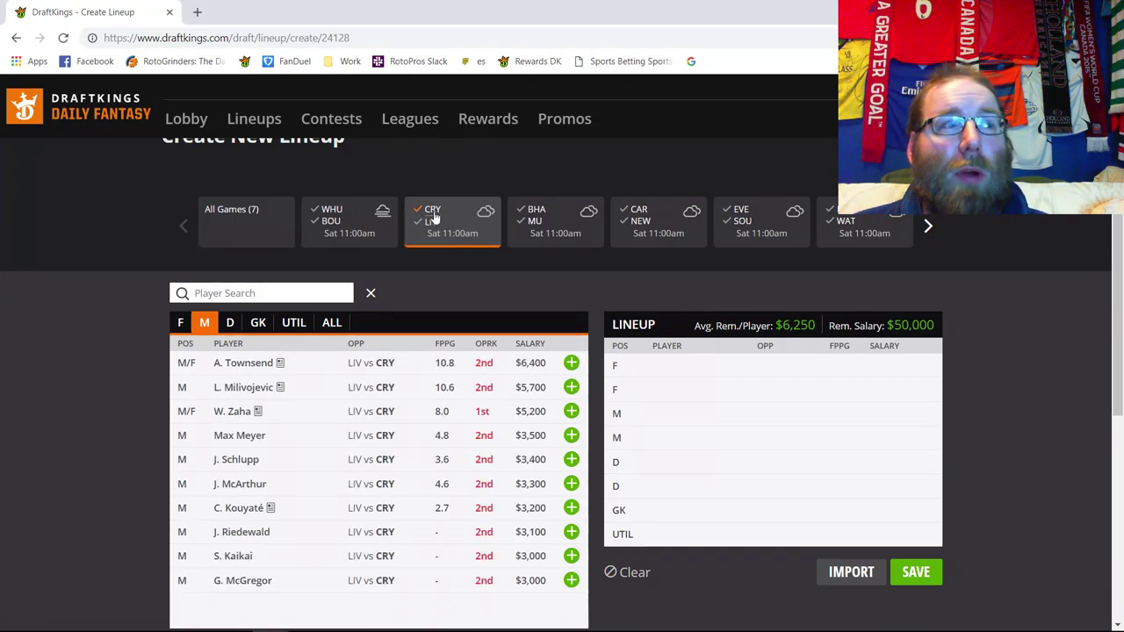
click(431, 219)
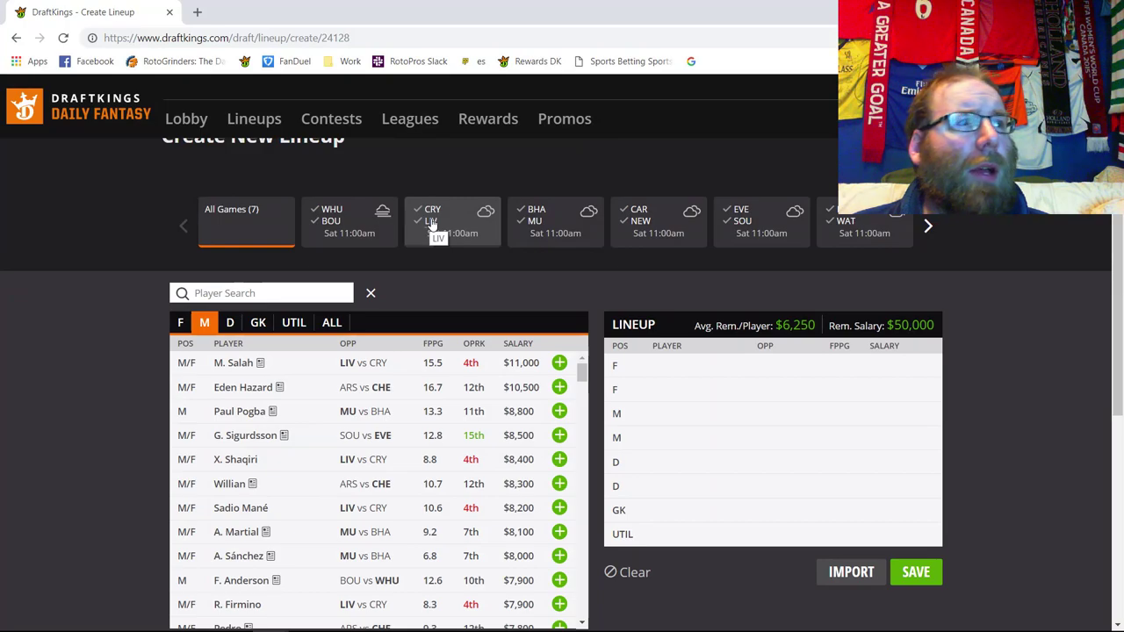
Step: Show midfielders for the Brighton–Manchester United match and narrow the list to Brighton's players
click(540, 215)
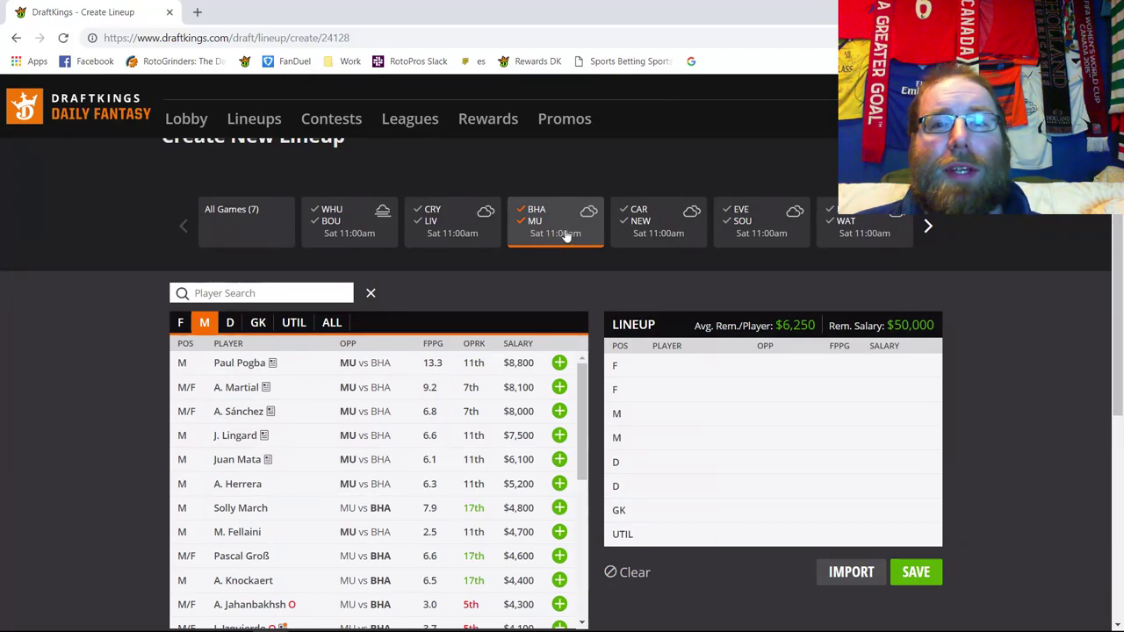
click(533, 225)
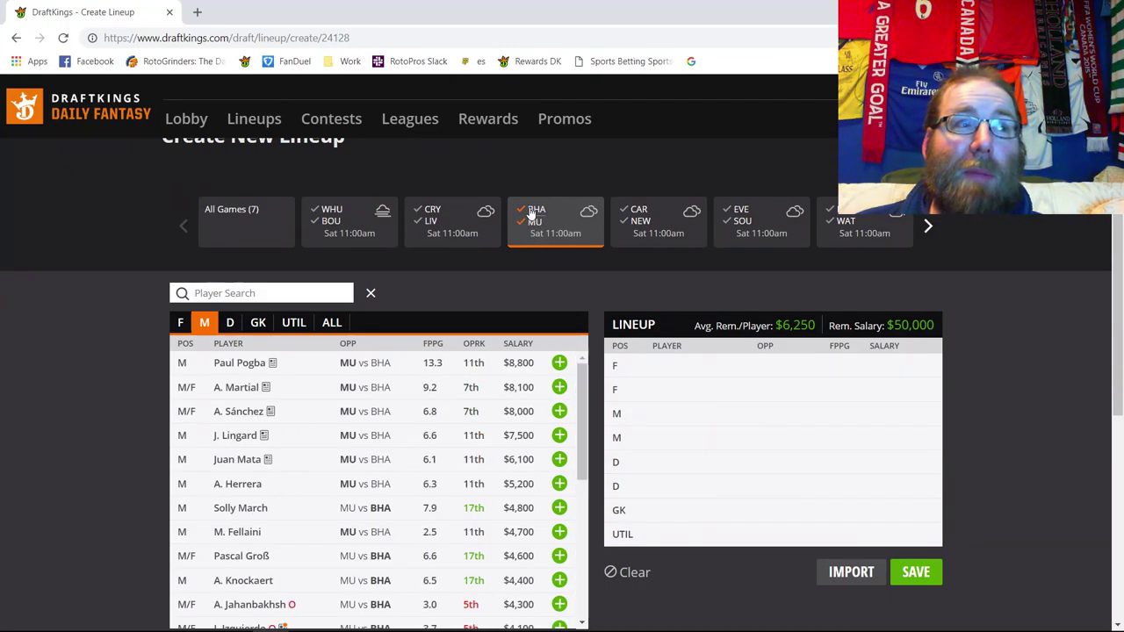
click(537, 214)
click(537, 215)
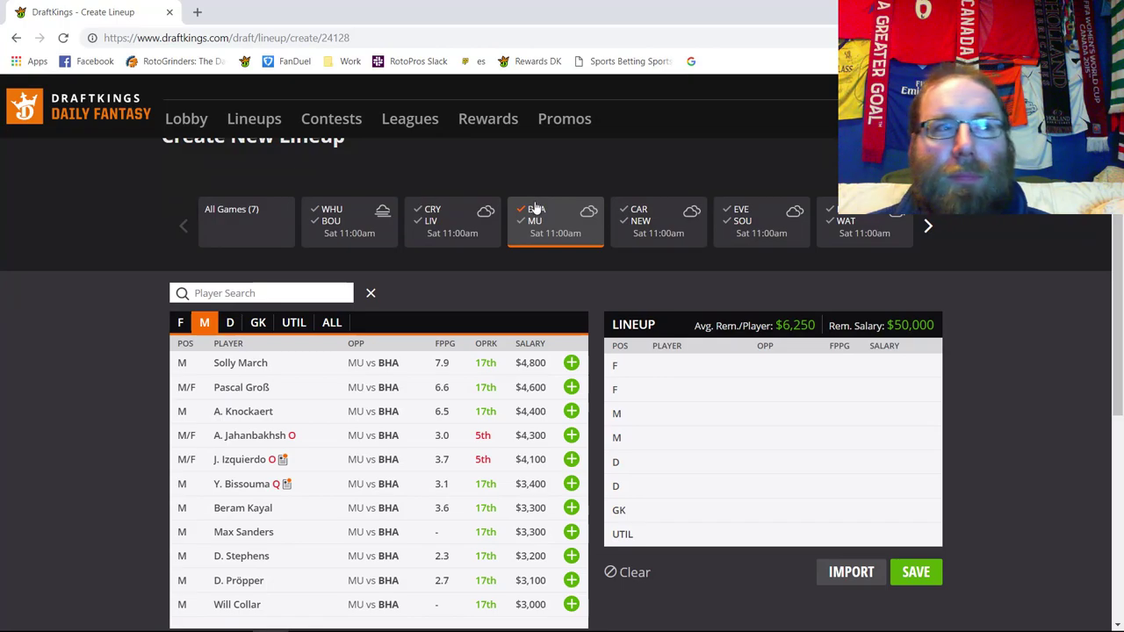
Step: Check Manchester United's midfielders and restrict the player pool to Brighton again
click(533, 221)
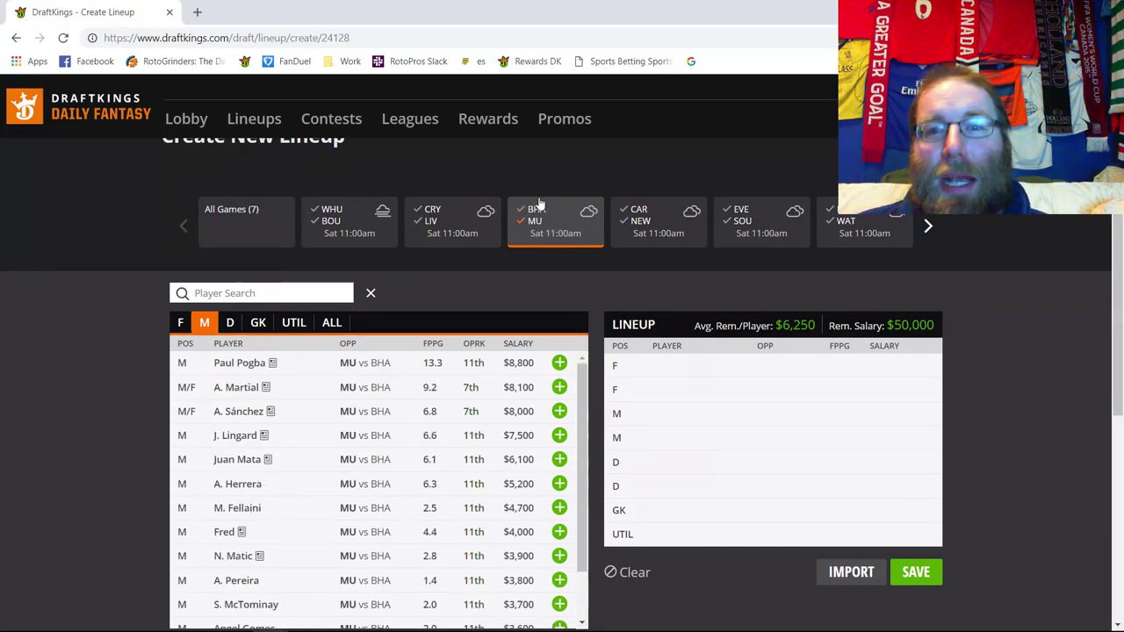
click(542, 218)
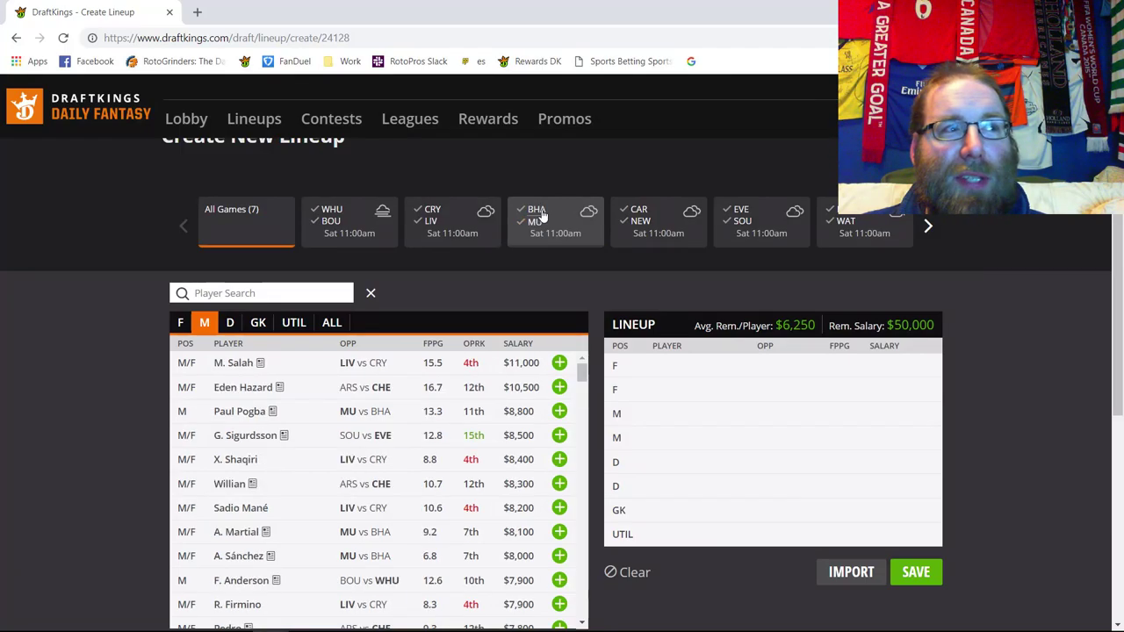
click(542, 215)
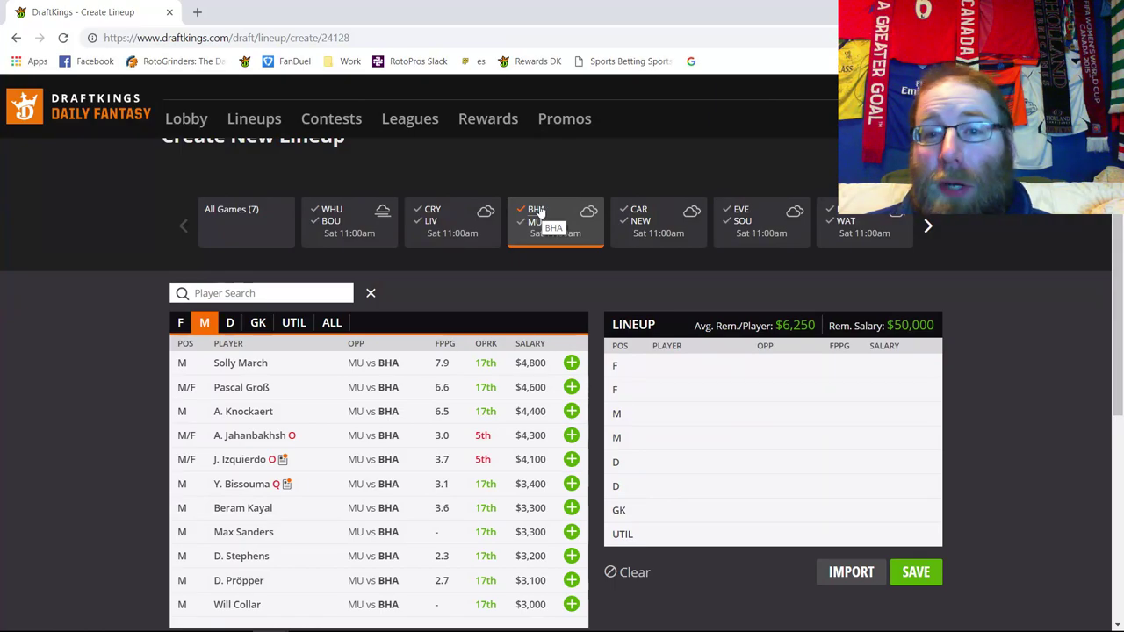
Step: Examine Brighton midfielder Solly March's season stats and 10-game log, focusing on his minutes in the last game
click(231, 324)
click(204, 323)
click(232, 363)
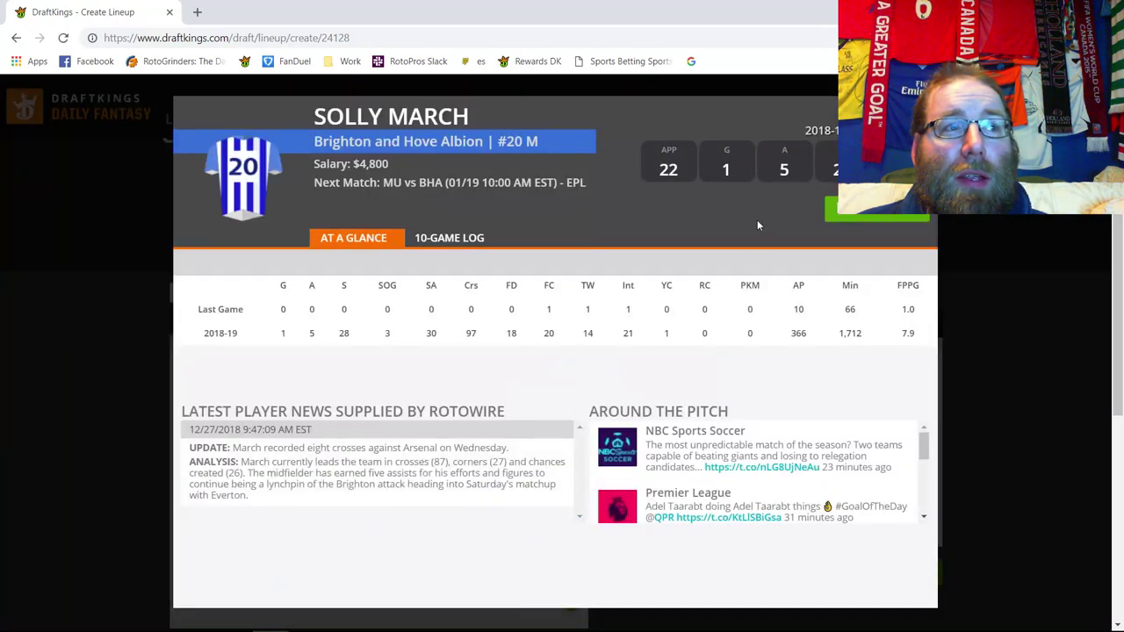
double_click(850, 312)
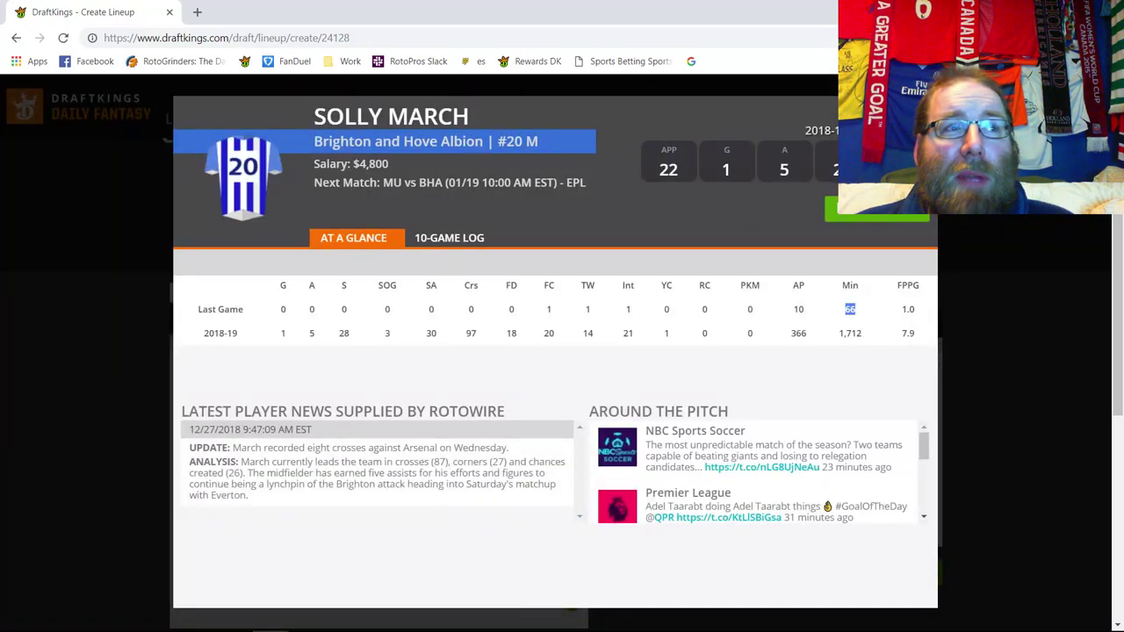
click(465, 240)
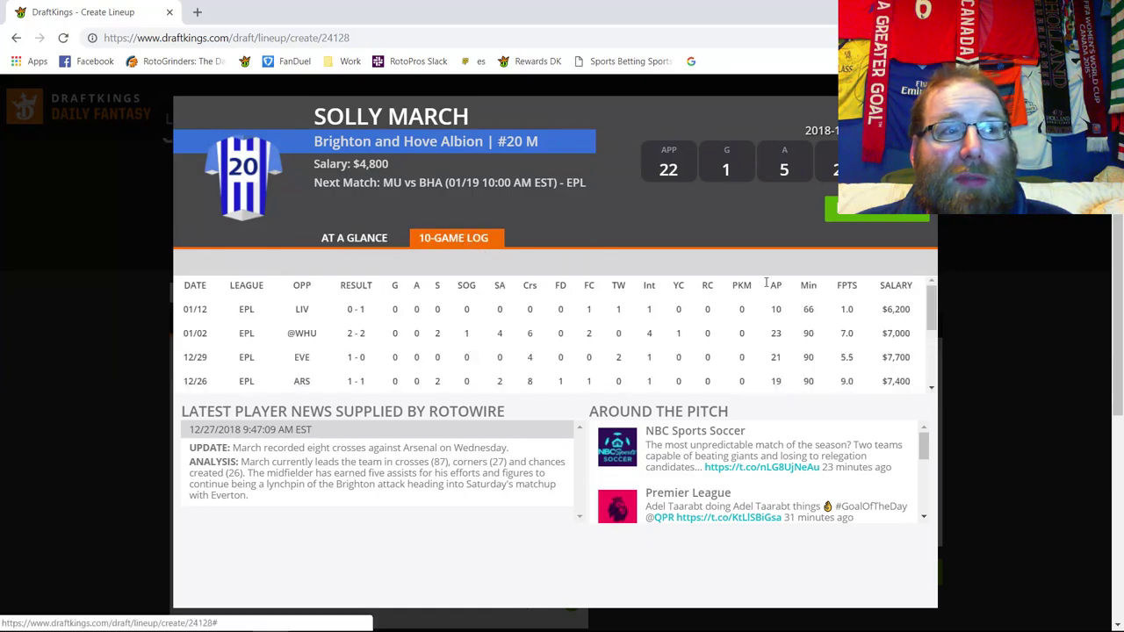
double_click(808, 309)
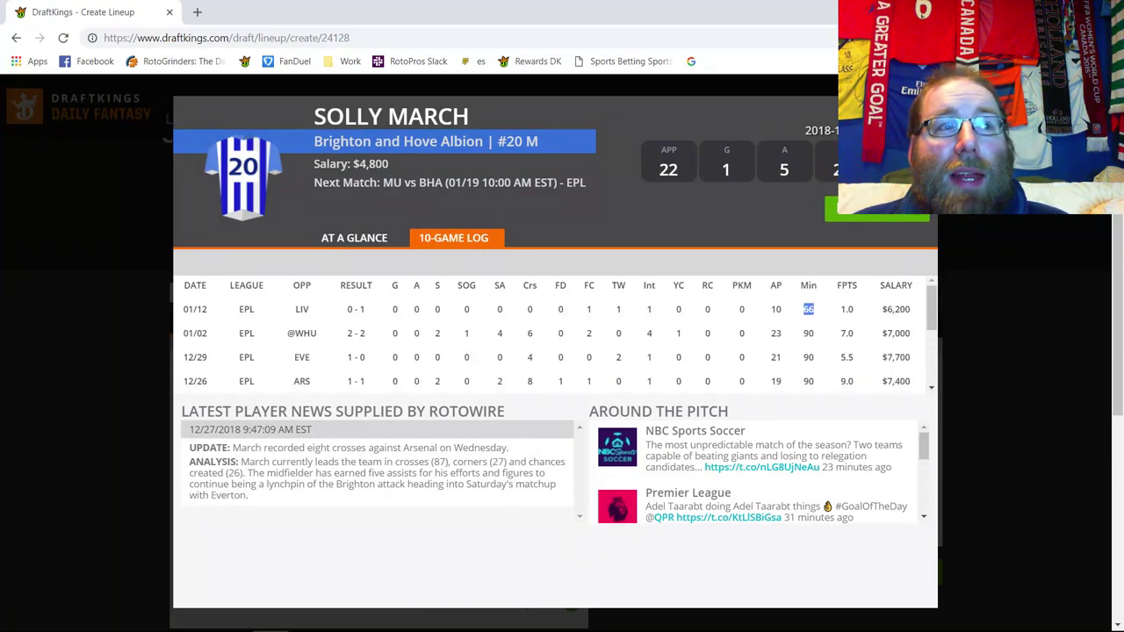
key(Escape)
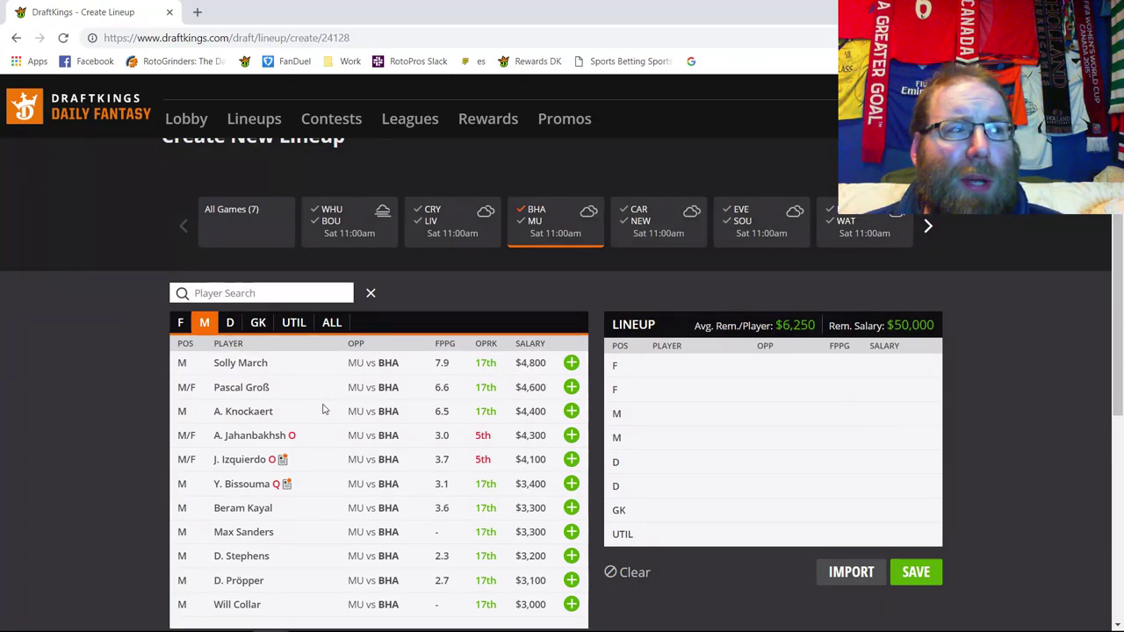
Step: Review Brighton's forwards, goalkeepers and defenders in the player pool
click(181, 323)
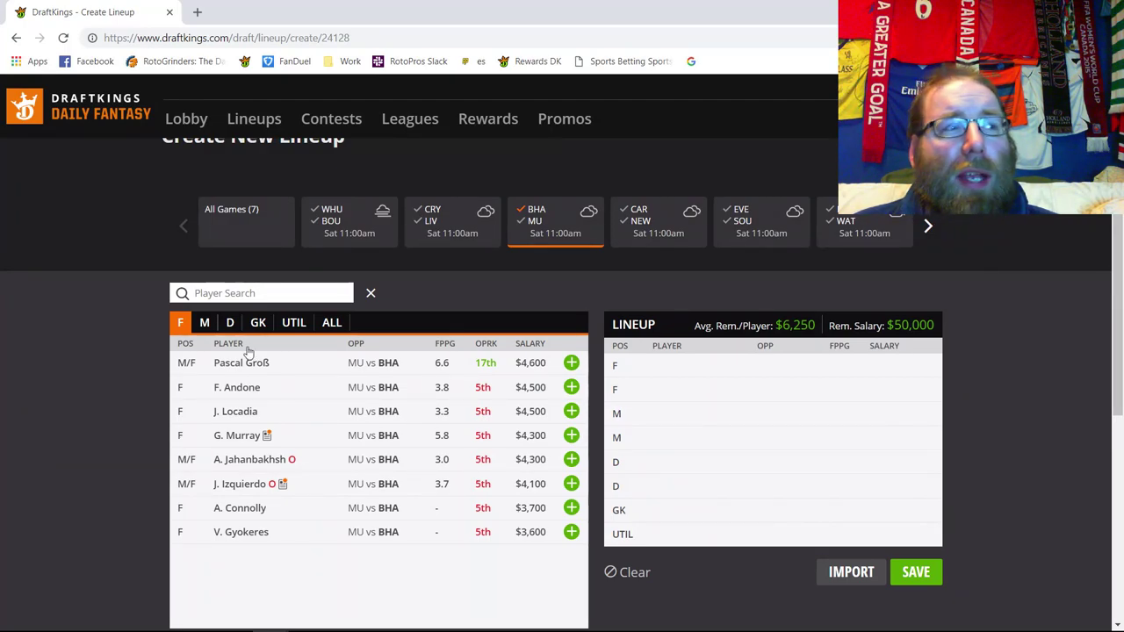
click(258, 323)
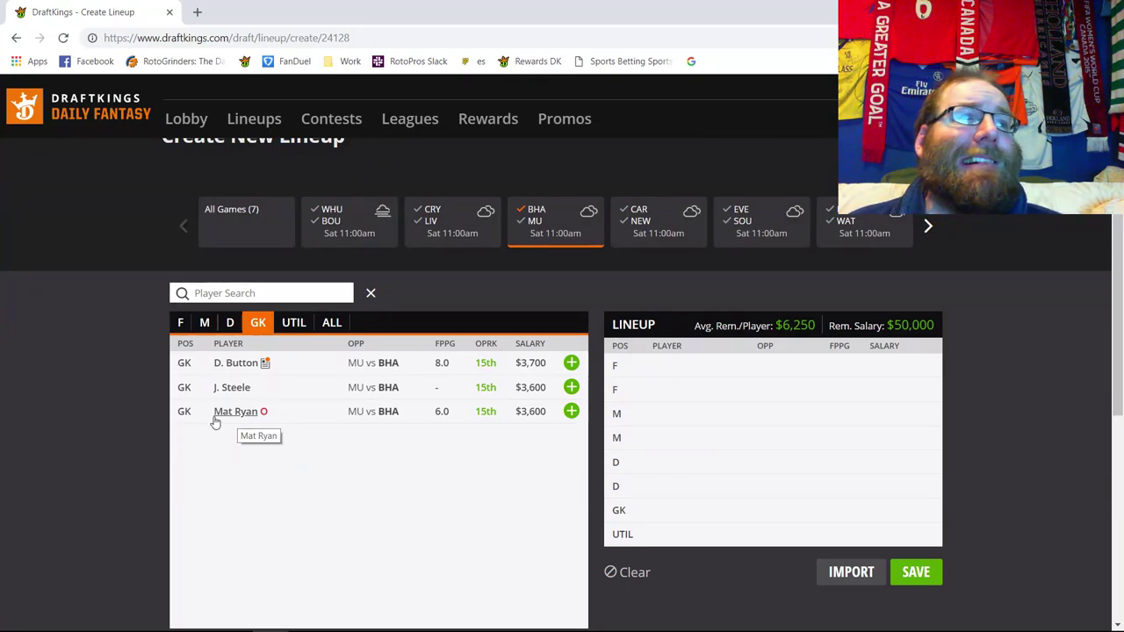
click(535, 222)
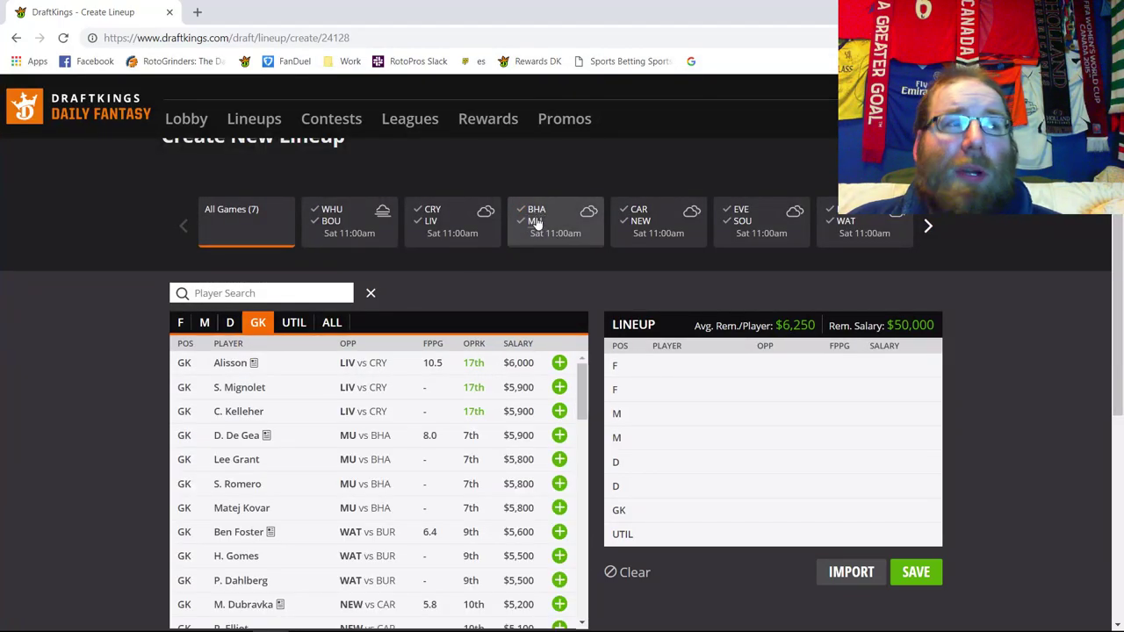
click(227, 323)
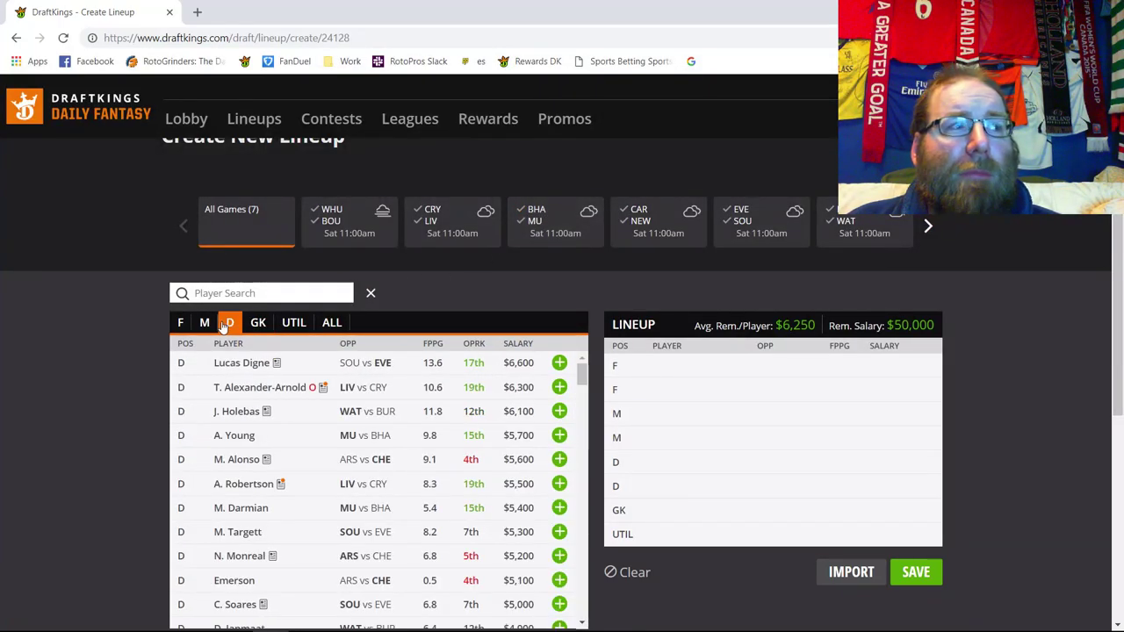
click(545, 219)
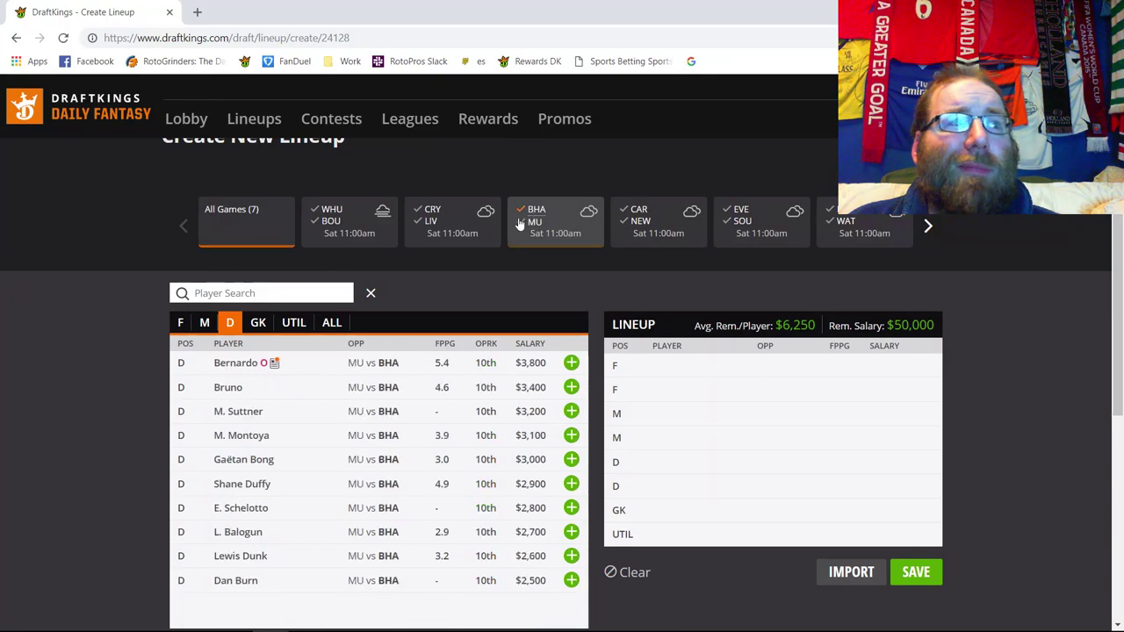
Step: Find Pascal Groß among Brighton's forwards and examine his season stats and 10-game log
click(205, 324)
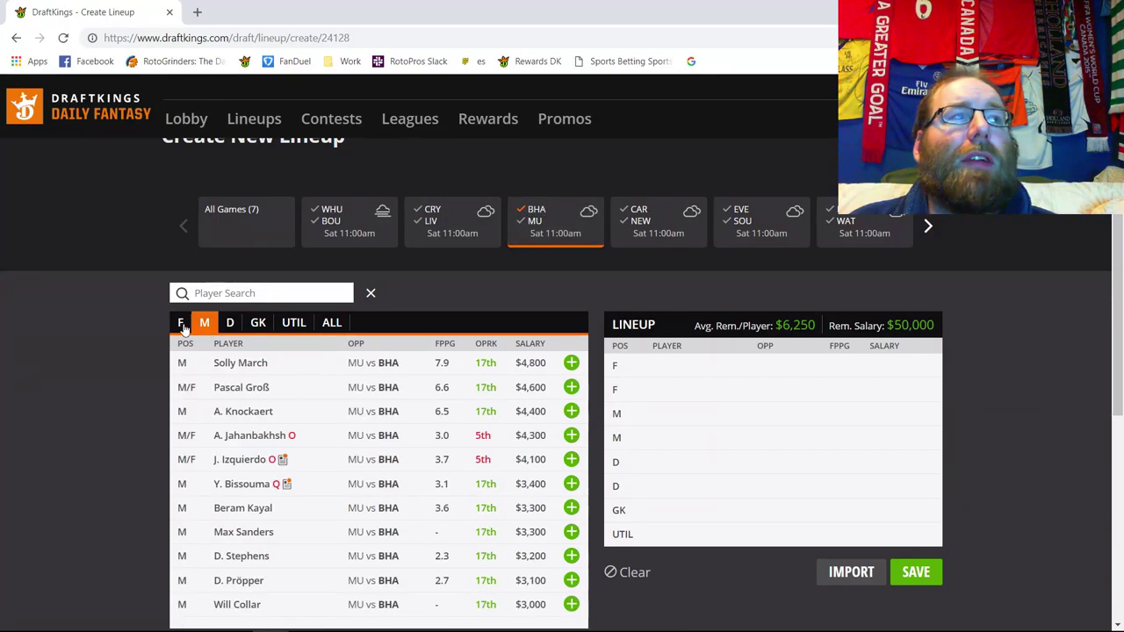
click(177, 327)
click(245, 363)
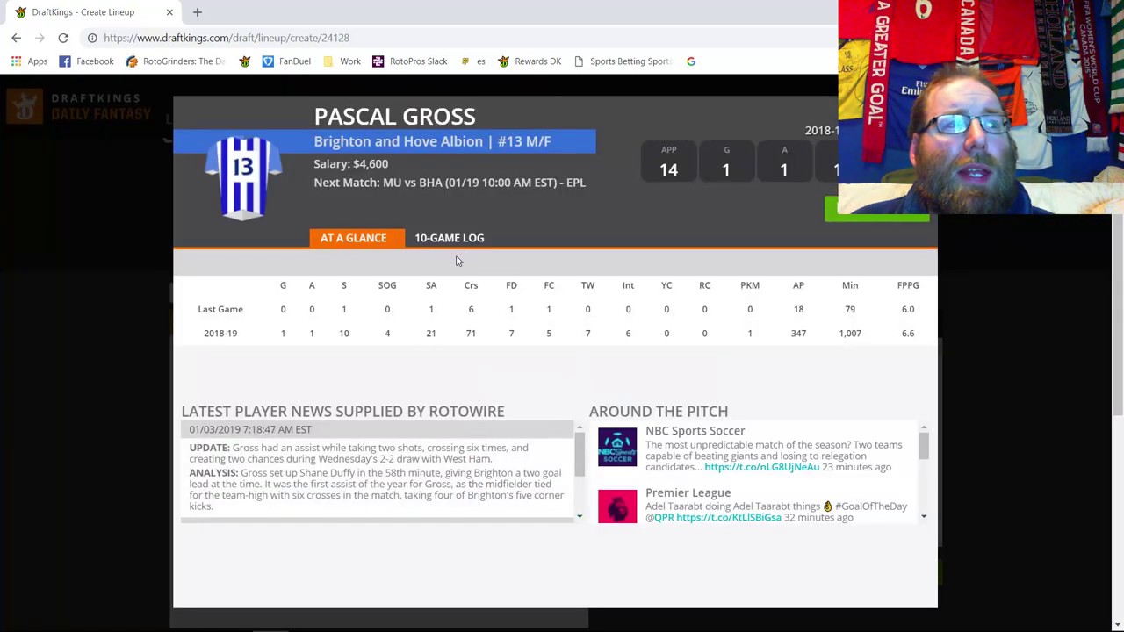
click(470, 237)
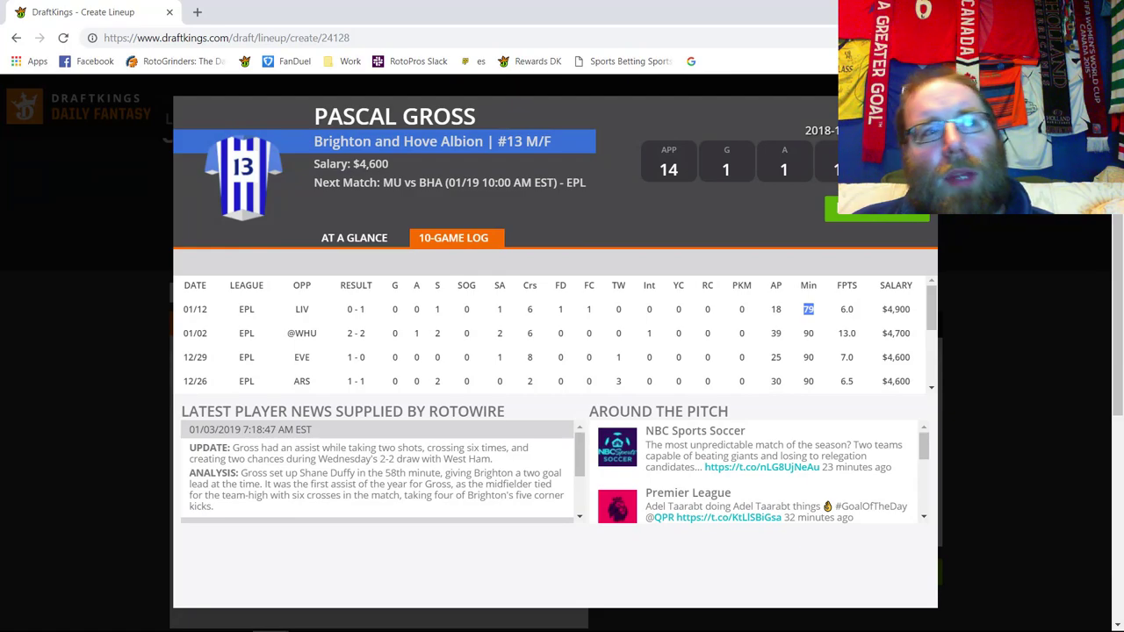
key(Escape)
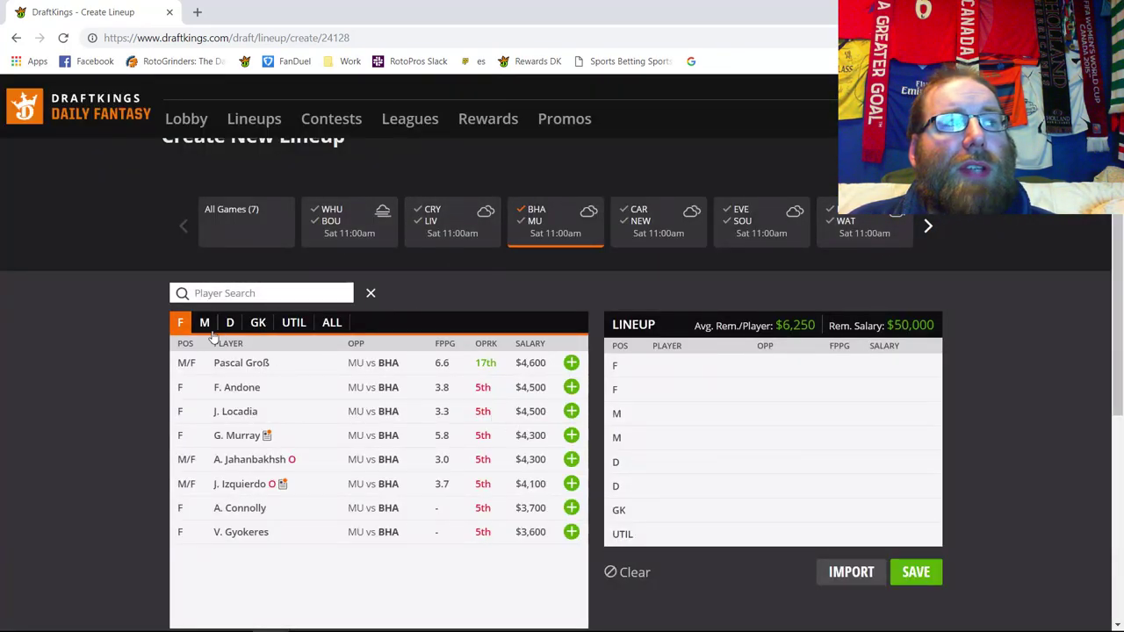
Step: Examine Brighton forward Glenn Murray's season stats and 10-game log
click(249, 436)
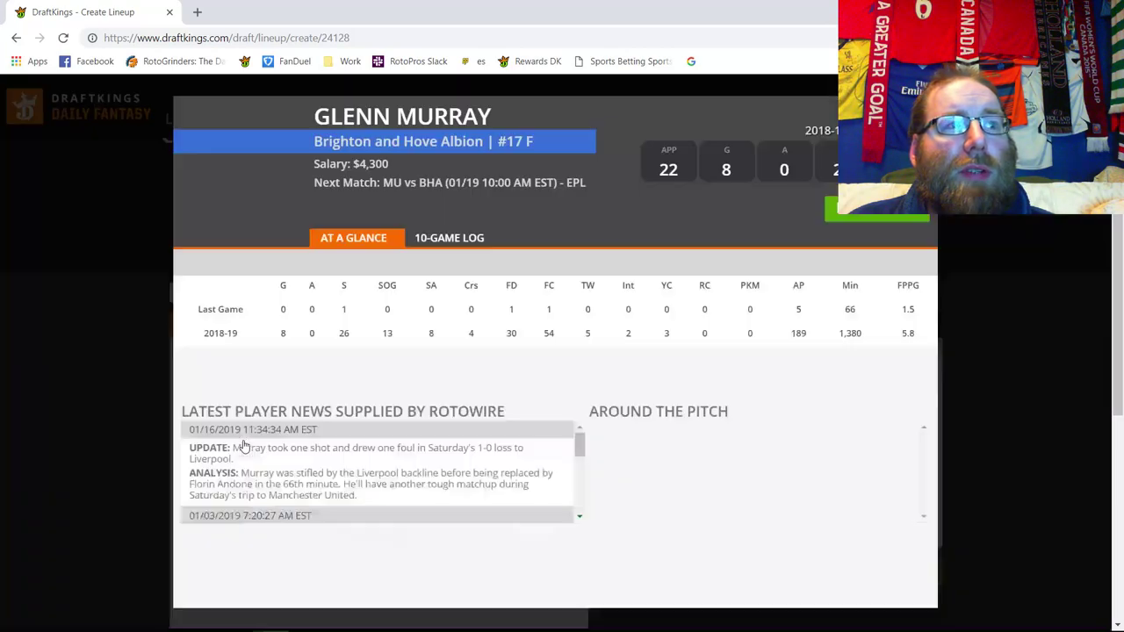
click(442, 244)
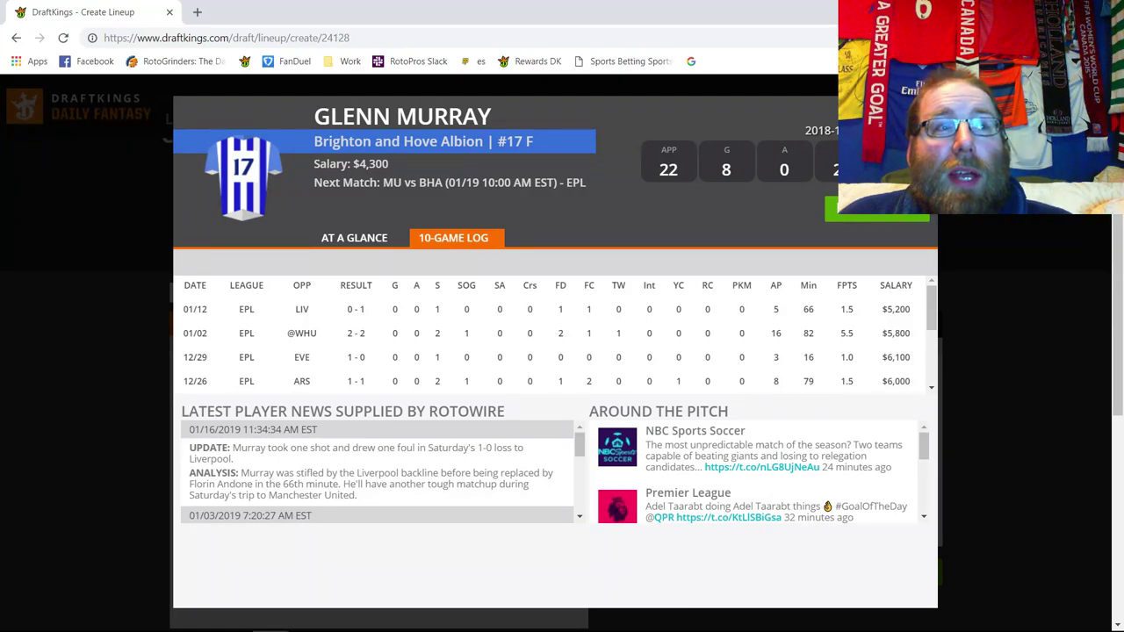
key(Escape)
Step: Restrict the player pool to Manchester United instead of Brighton and list the goalkeepers
click(544, 219)
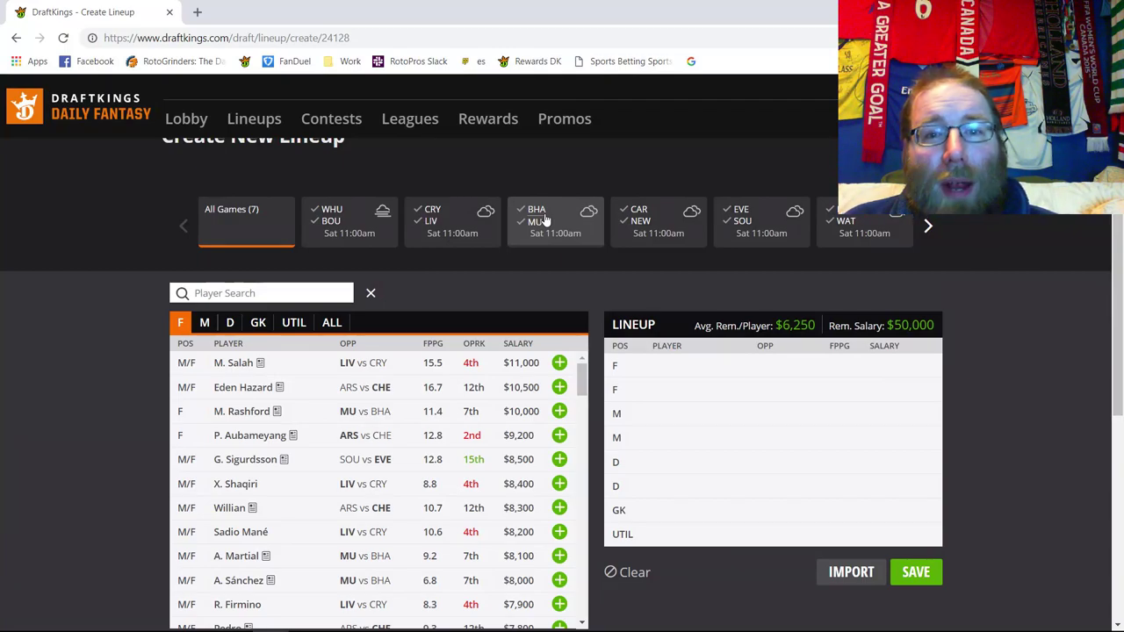
click(535, 222)
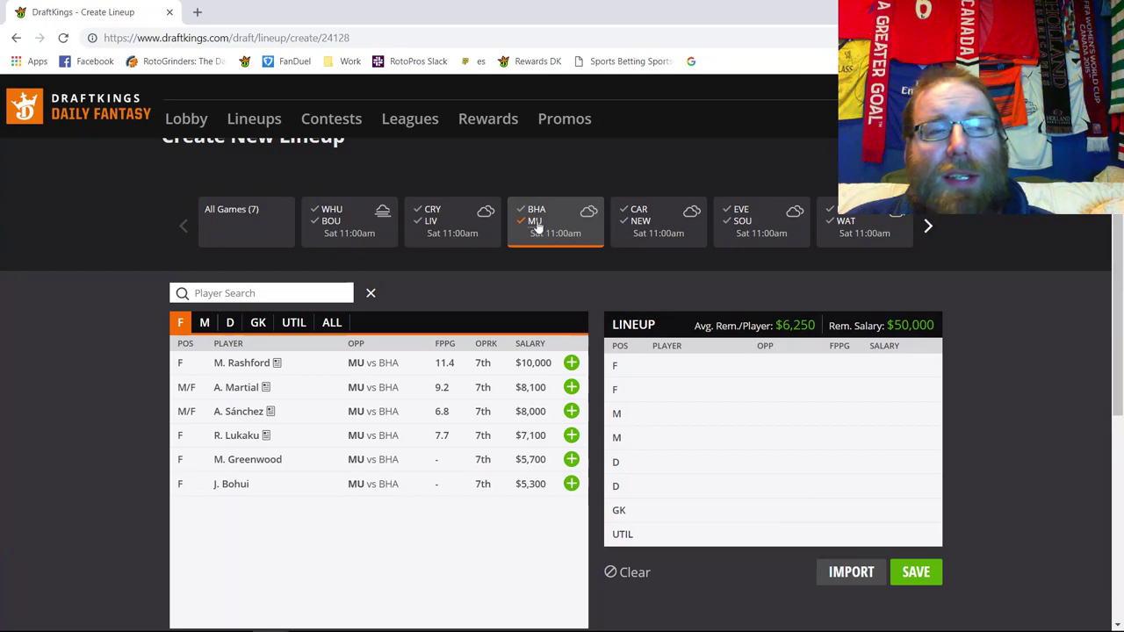
click(257, 322)
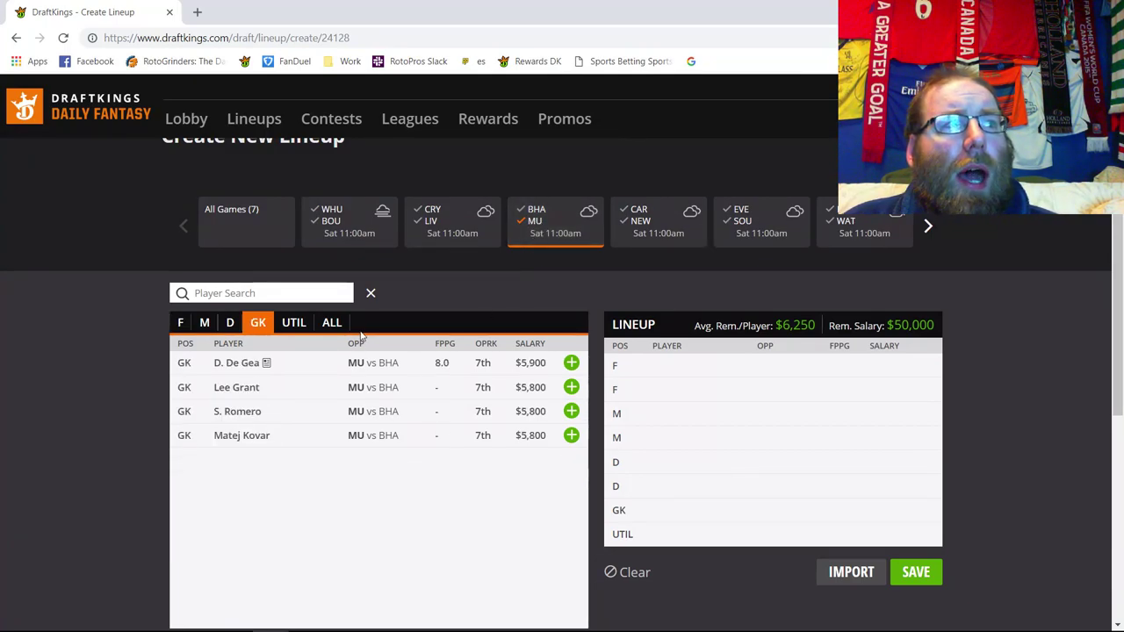
Step: Examine David De Gea's 10-game log, focusing on his points and saves against Tottenham, and briefly try him as the lineup's goalkeeper
click(247, 363)
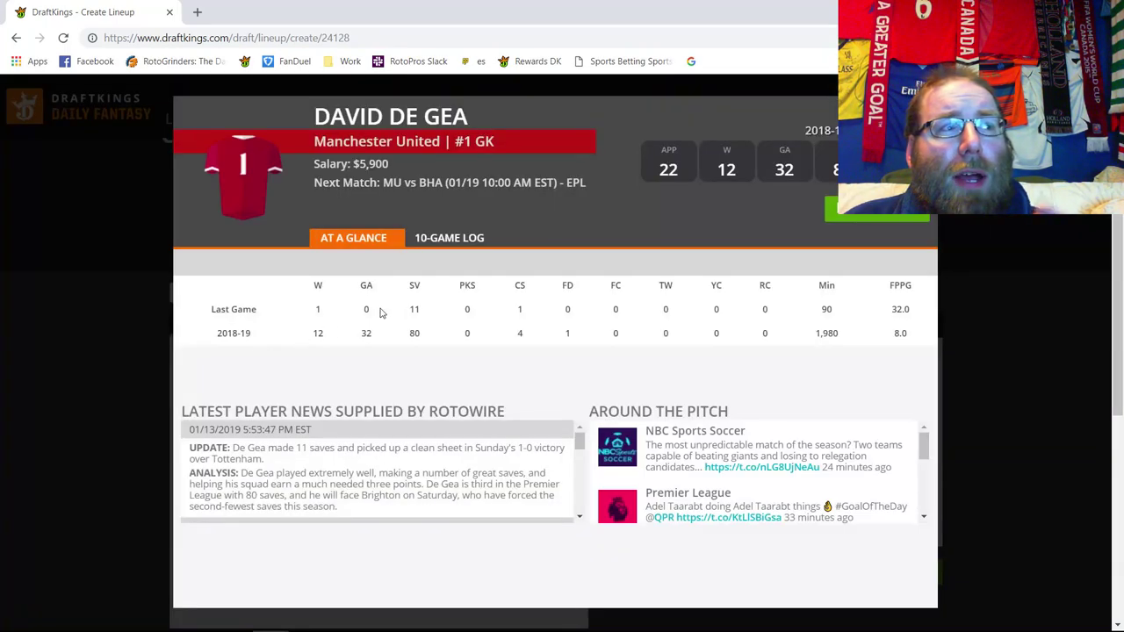
click(460, 241)
double_click(827, 309)
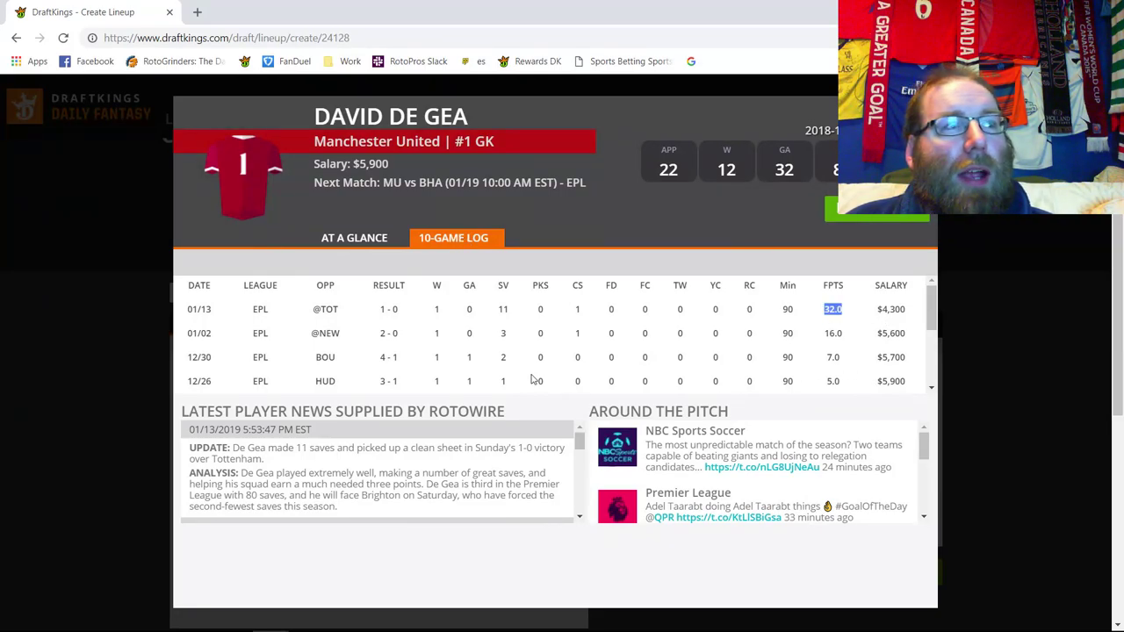
double_click(503, 309)
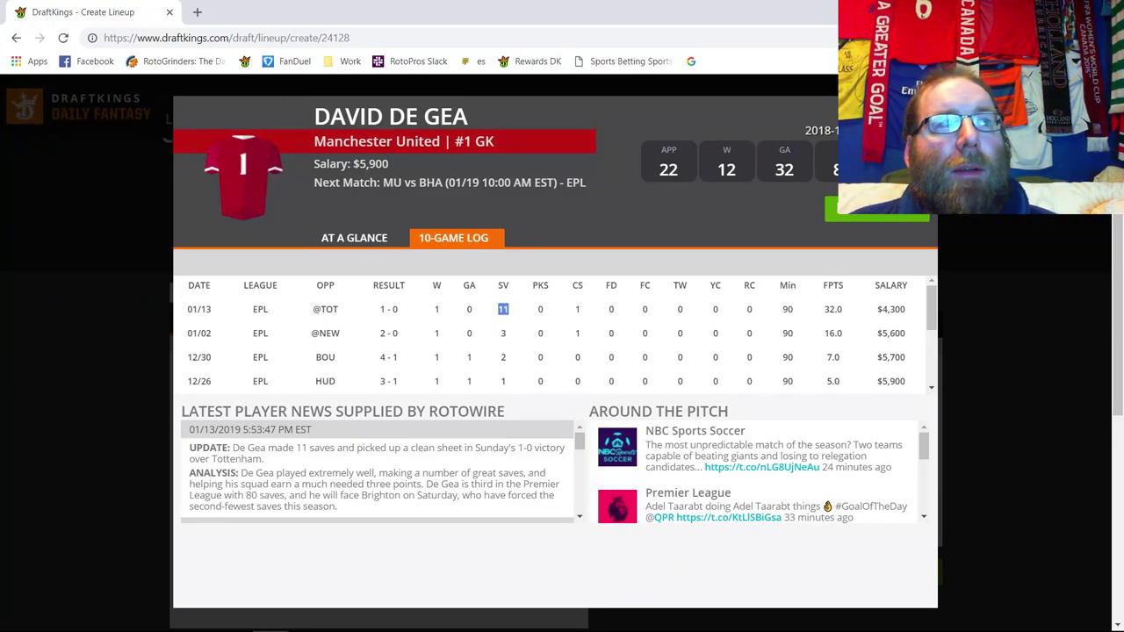
key(Escape)
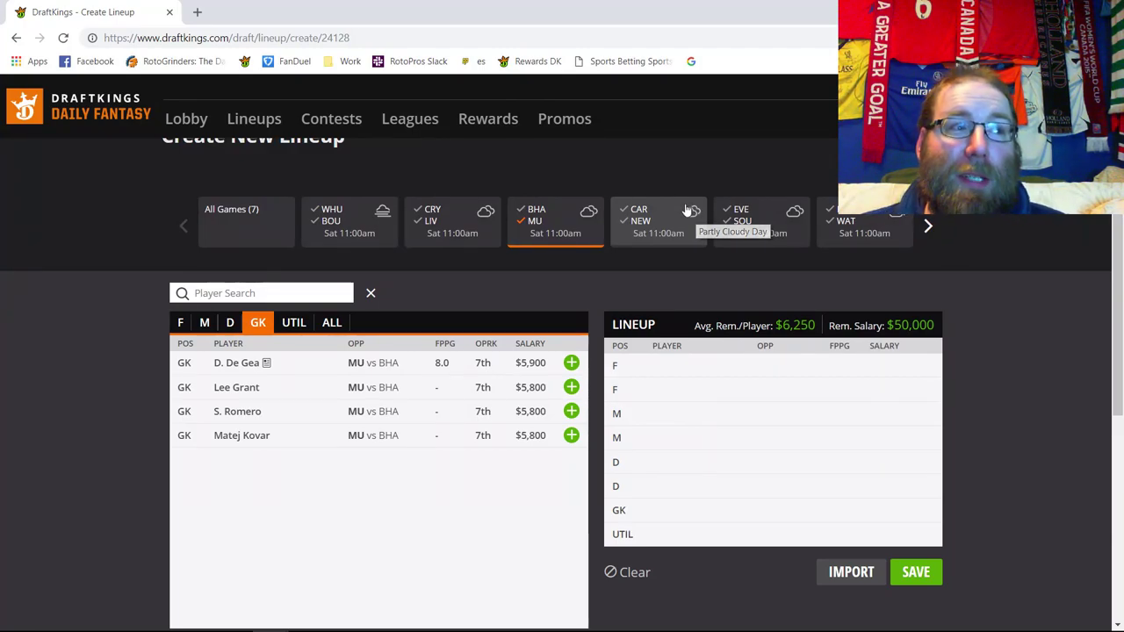
click(572, 363)
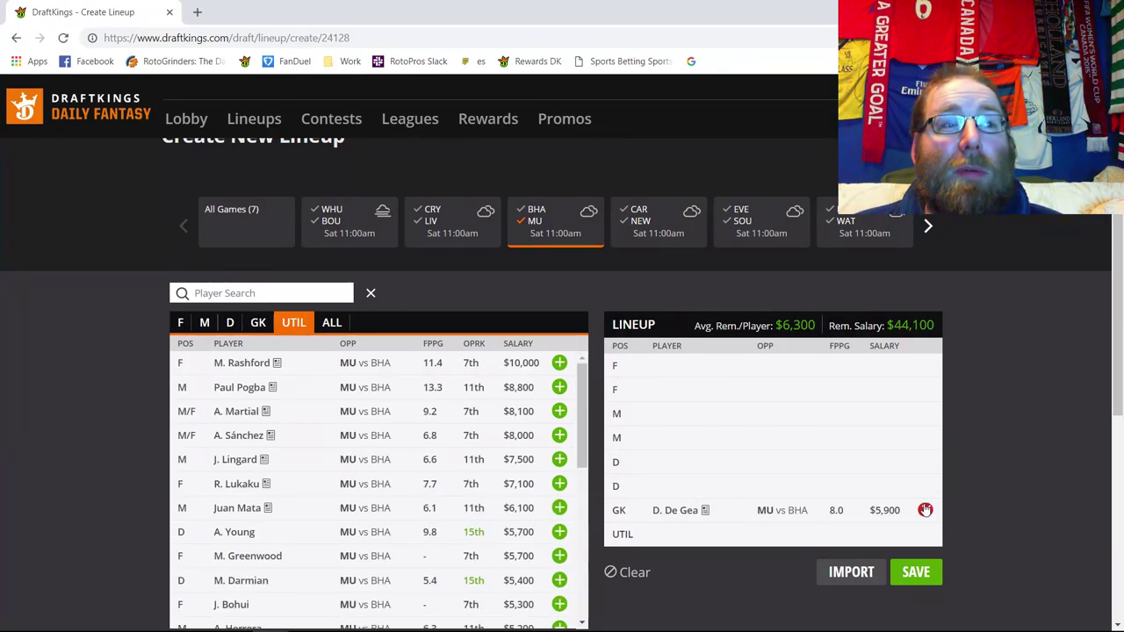
click(925, 510)
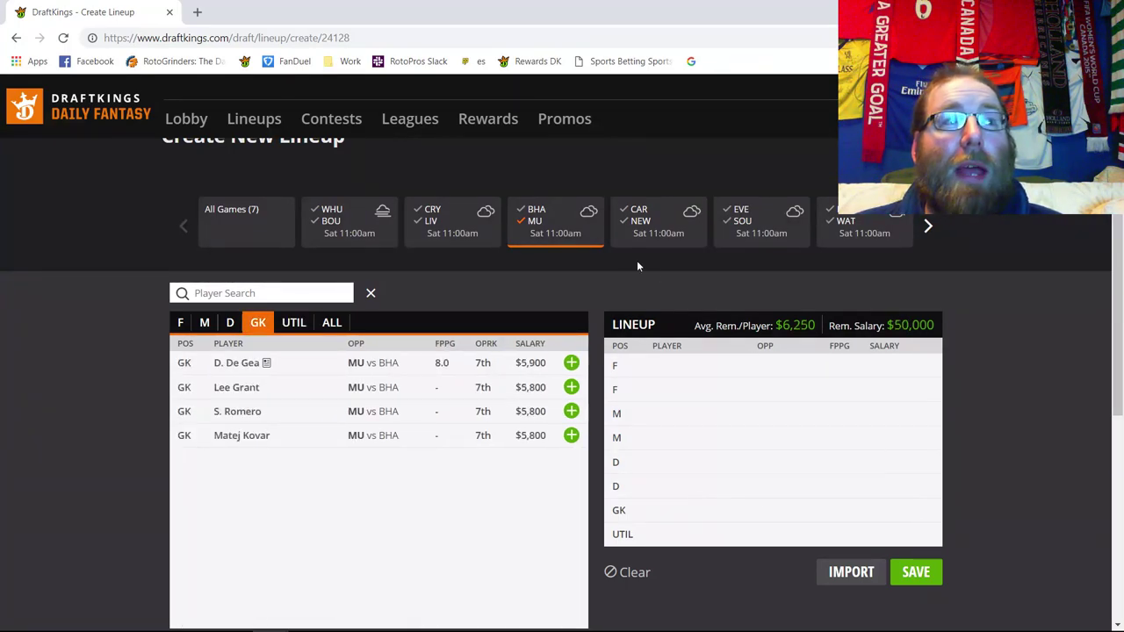
Step: Review Manchester United's defenders and examine Ashley Young's season stats and 10-game log
click(232, 323)
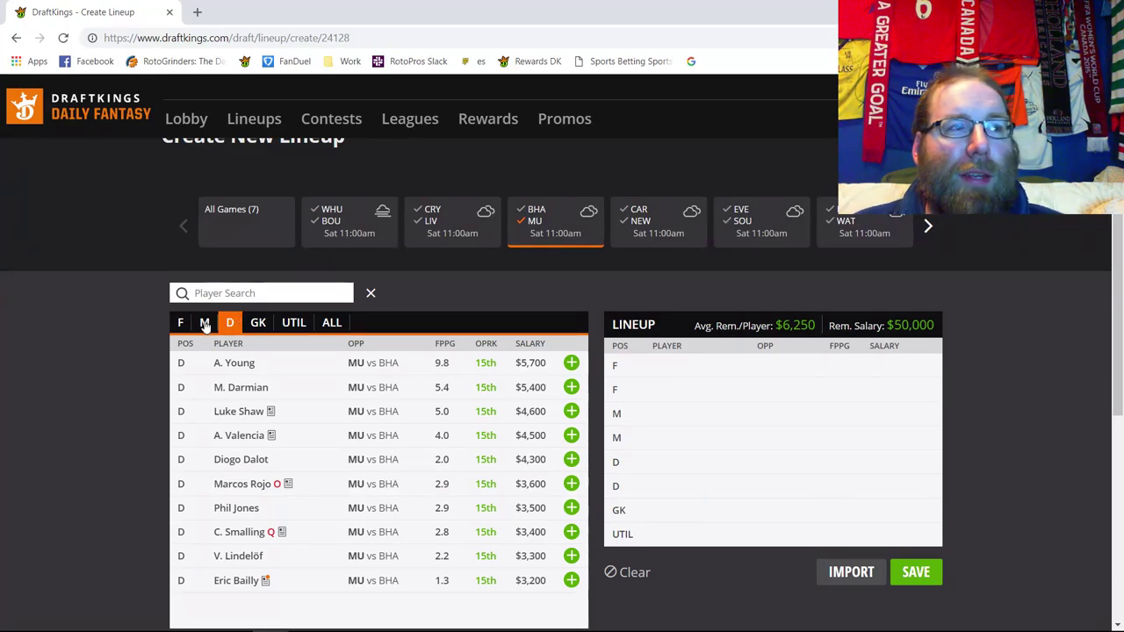
click(242, 363)
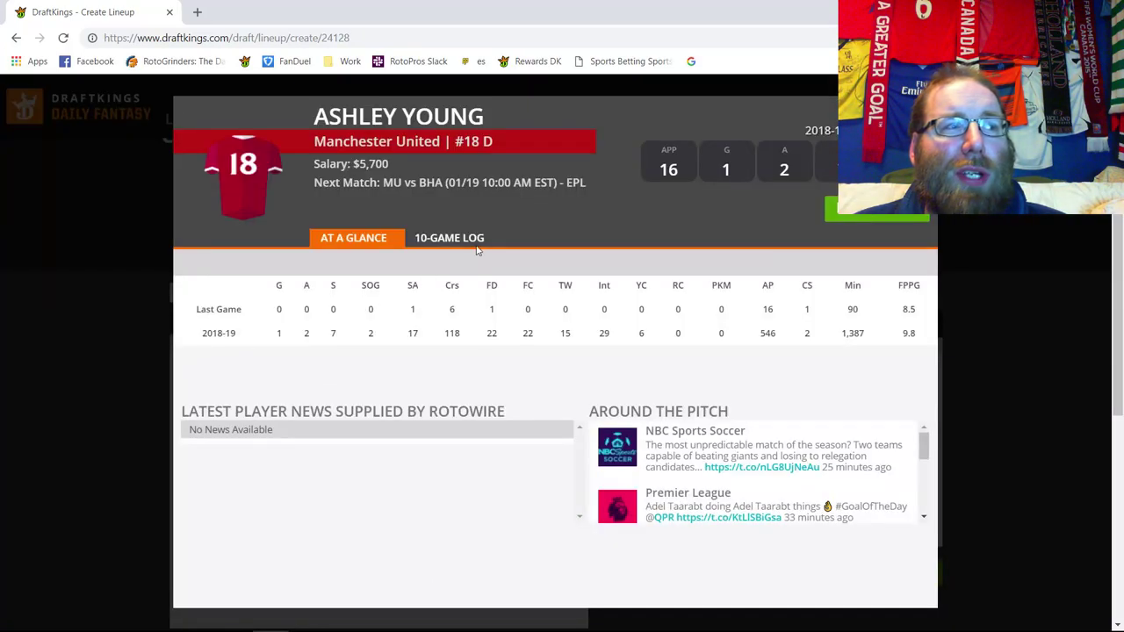
click(450, 244)
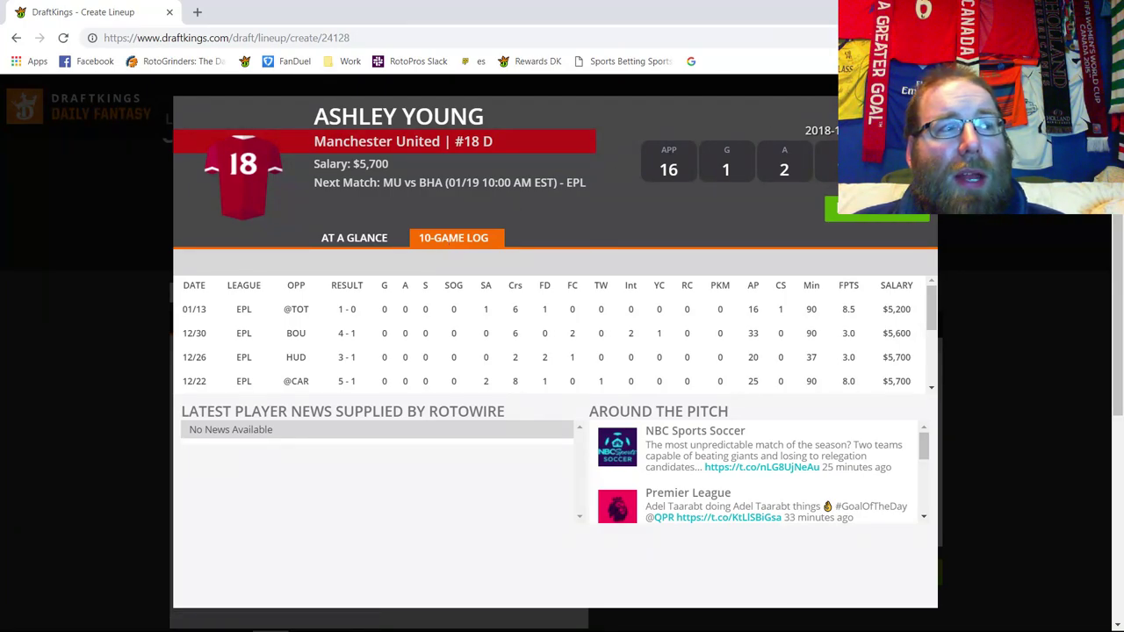
key(Escape)
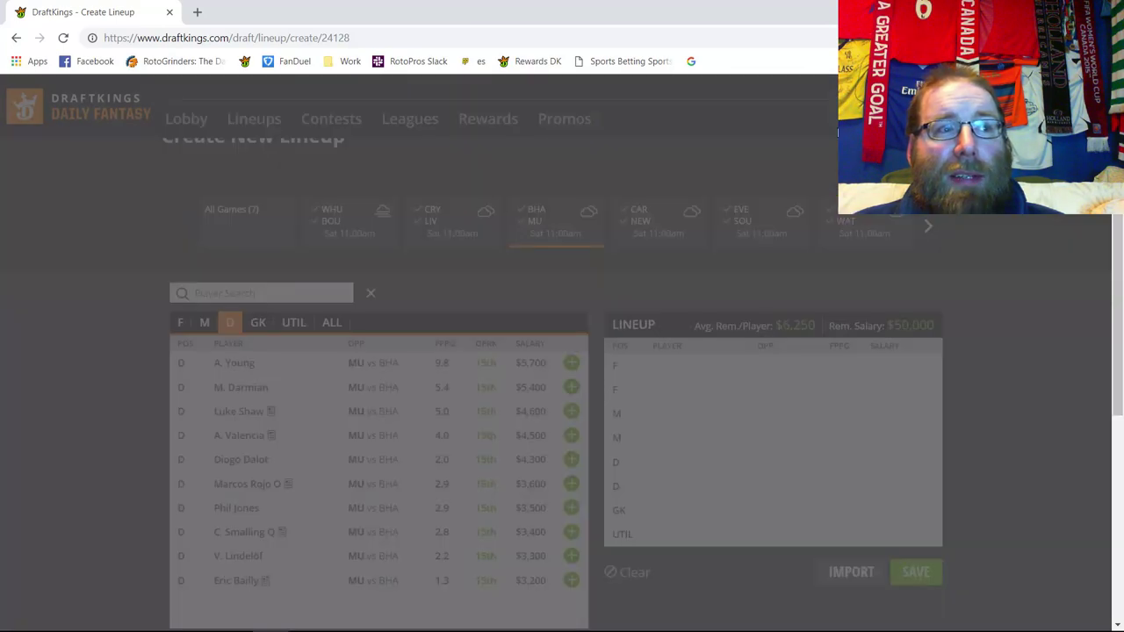
Step: Add midfielder Paul Pogba and forward Marcus Rashford to the lineup, and take Pogba out again
click(204, 322)
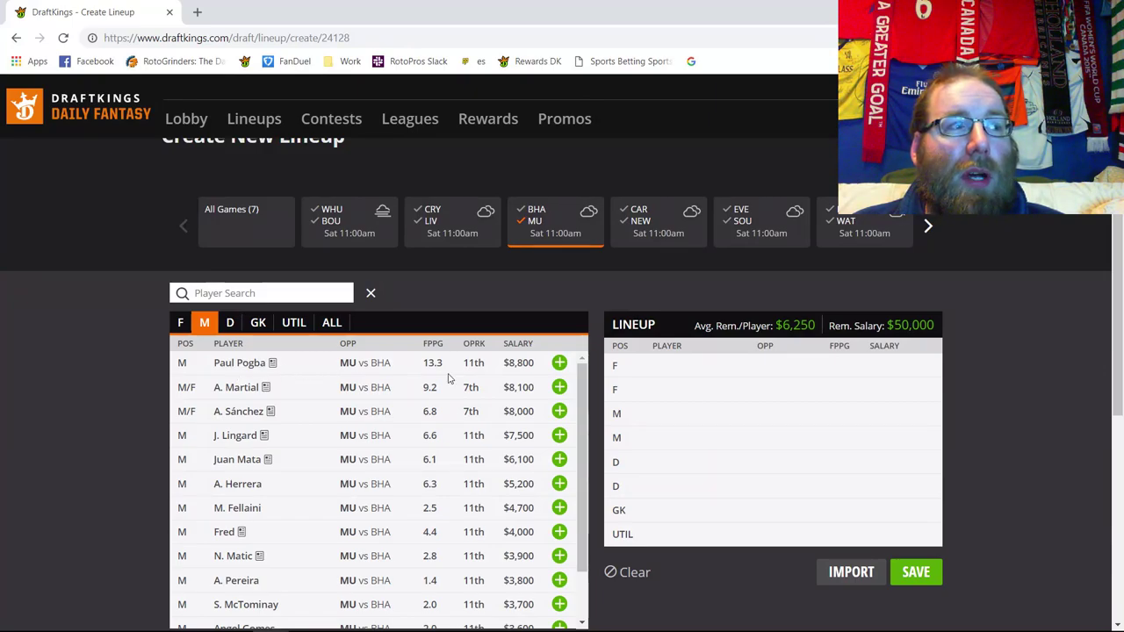
click(559, 363)
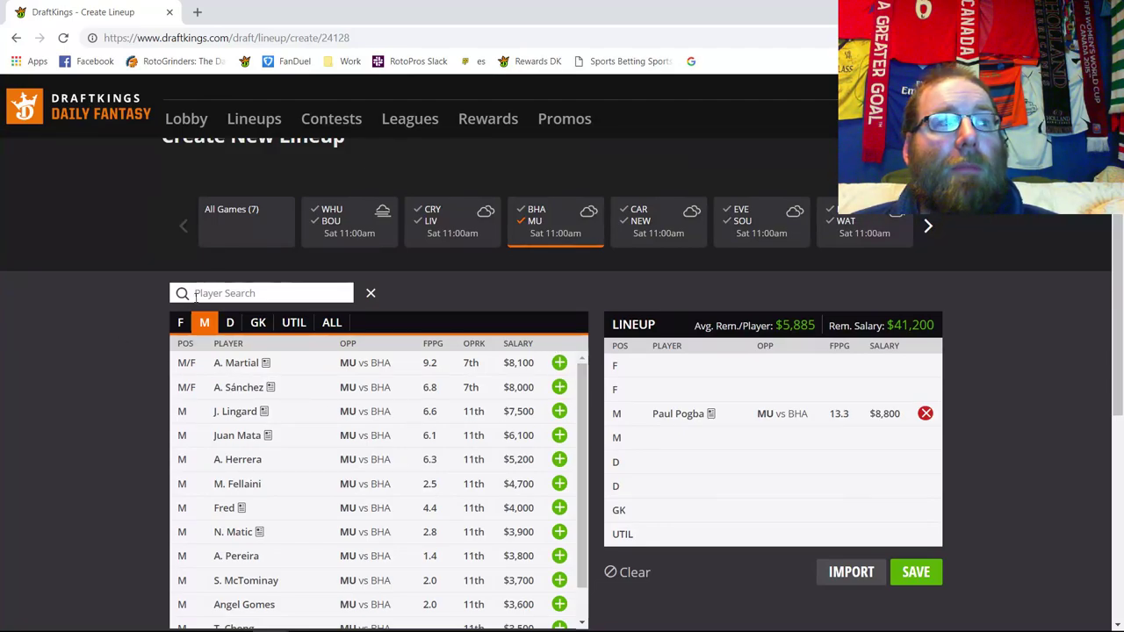
click(180, 323)
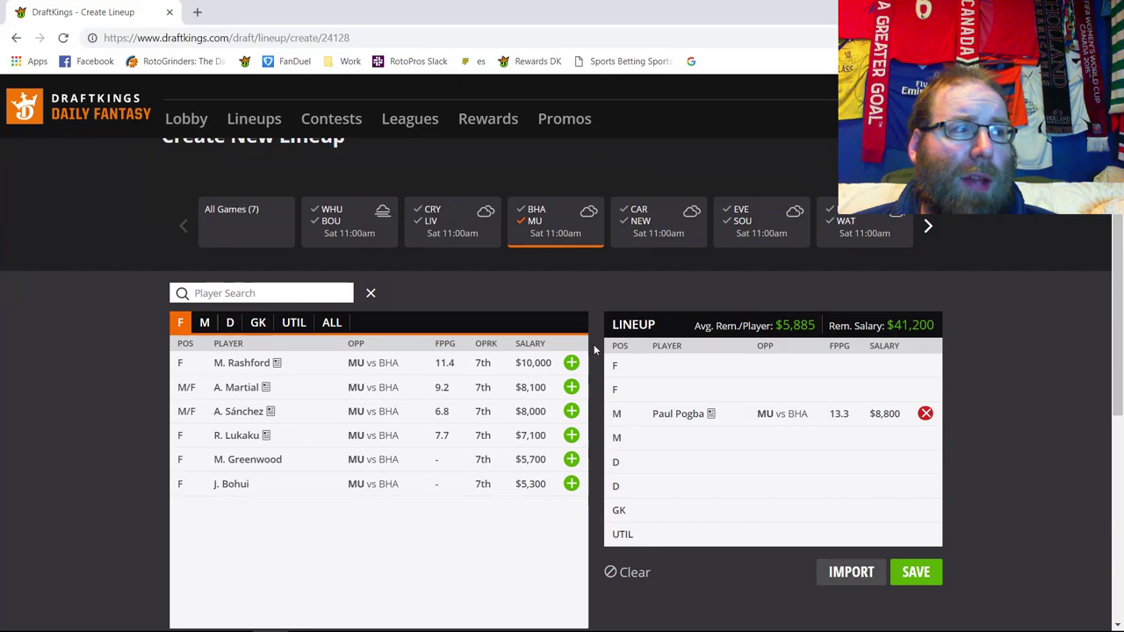
click(571, 363)
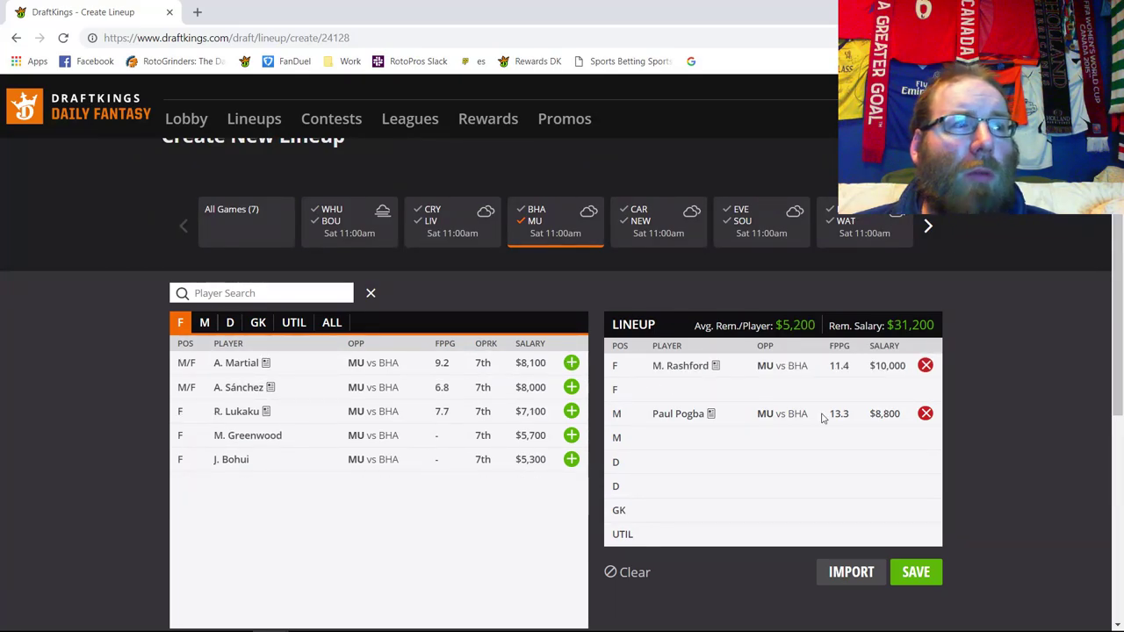
click(925, 414)
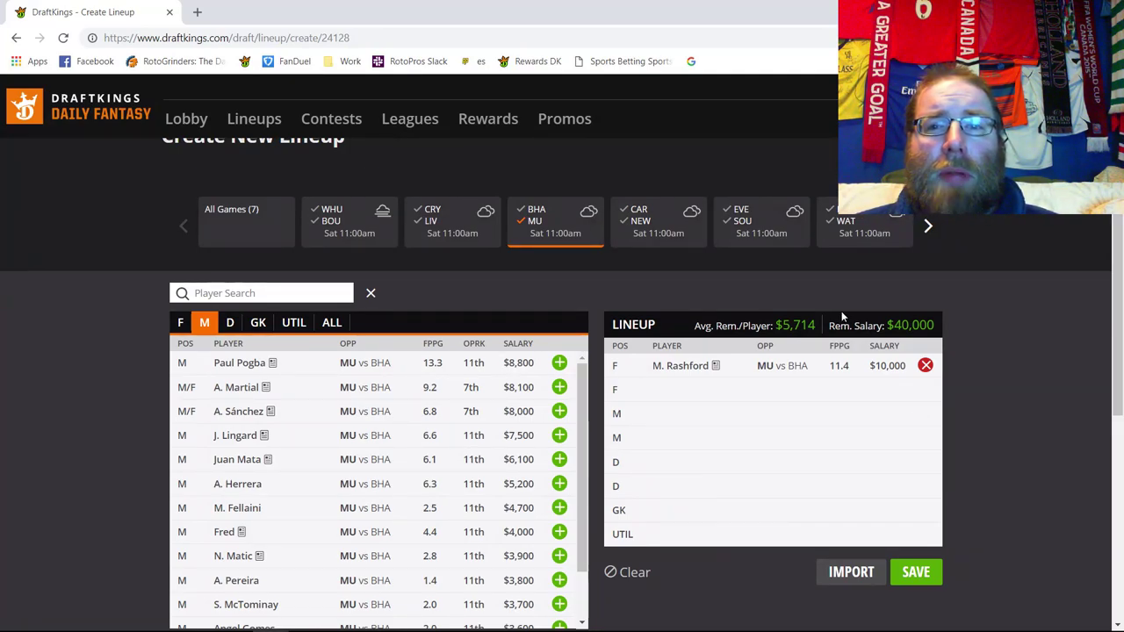
Step: Examine Marcus Rashford's season stats and read through his 10-game log
click(686, 367)
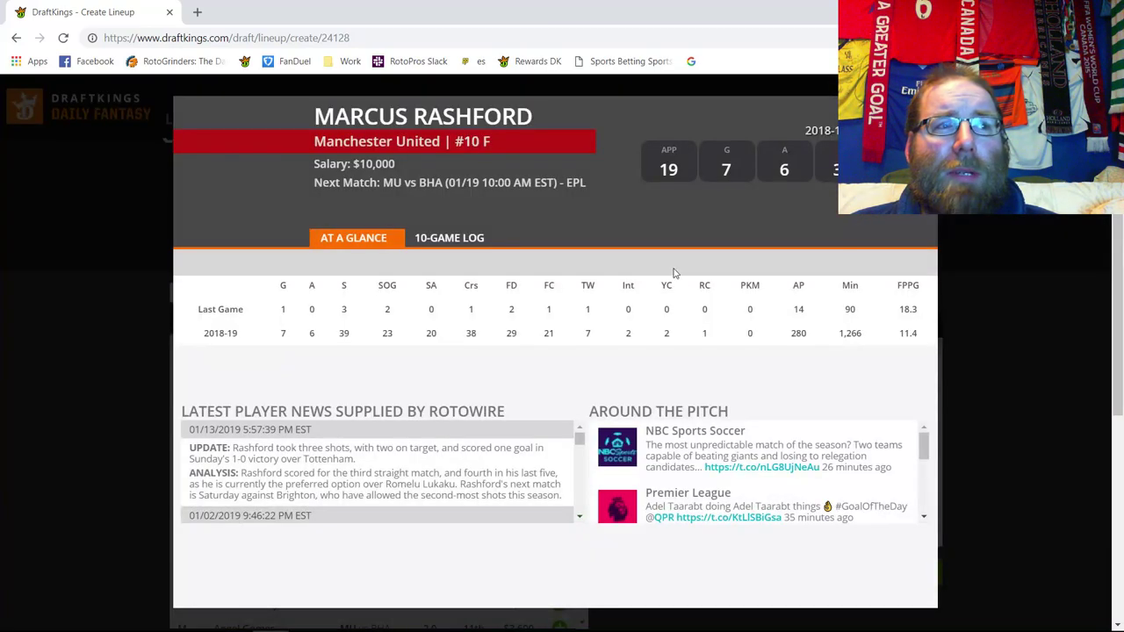
click(441, 239)
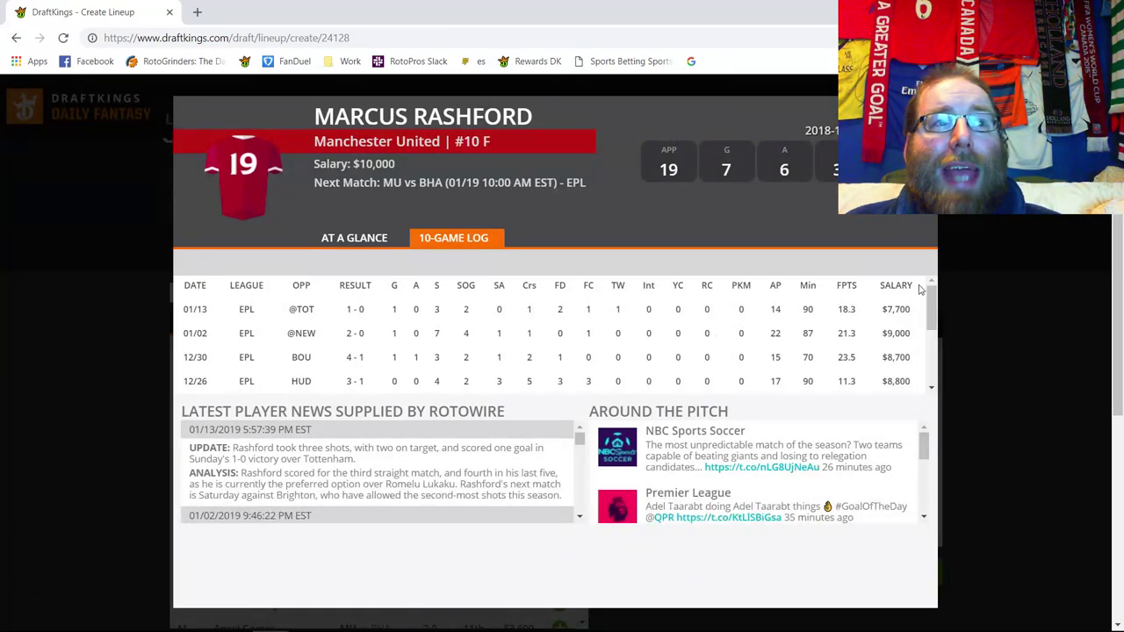
scroll(926, 287, down, 3)
scroll(934, 290, up, 3)
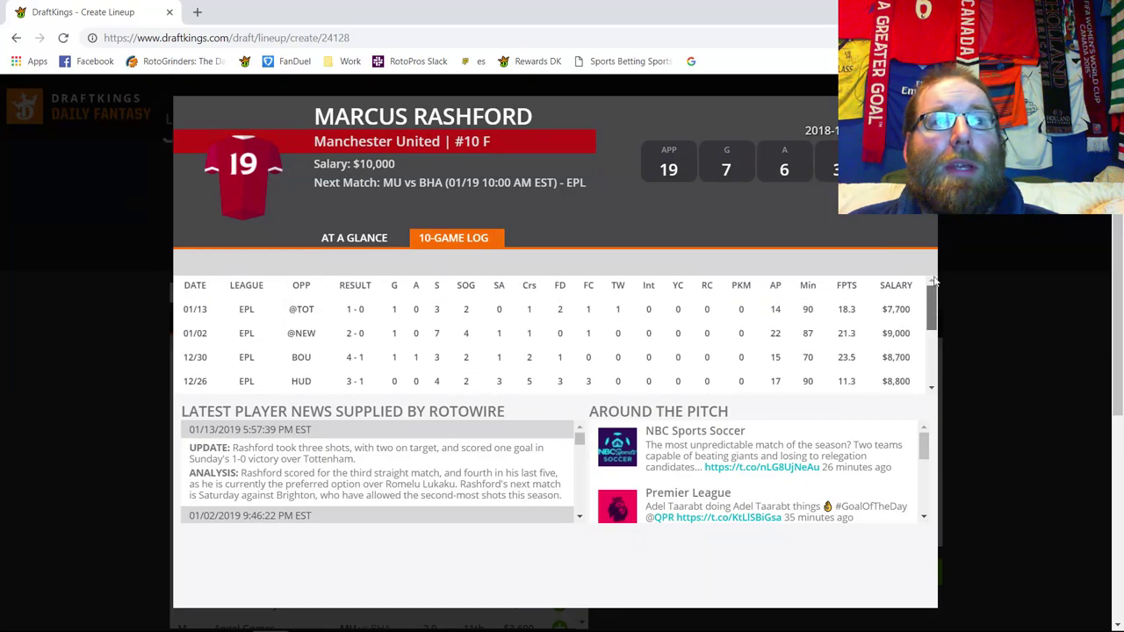
key(Escape)
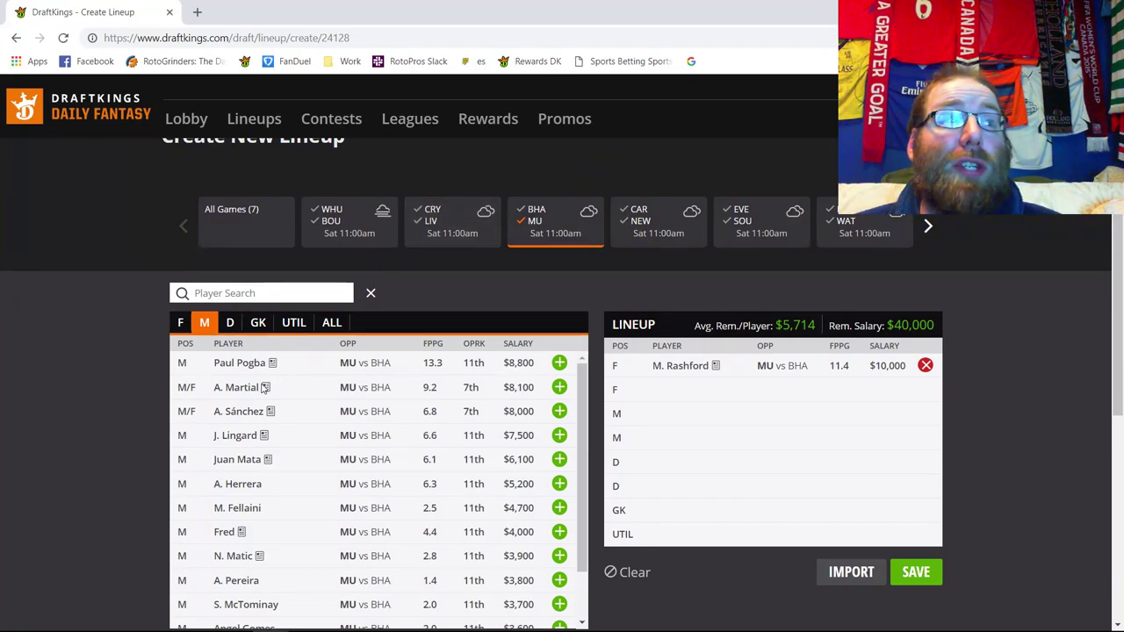
Step: Return to Manchester United's forwards and examine Alexis Sánchez's season stats, latest news and 10-game log
click(181, 324)
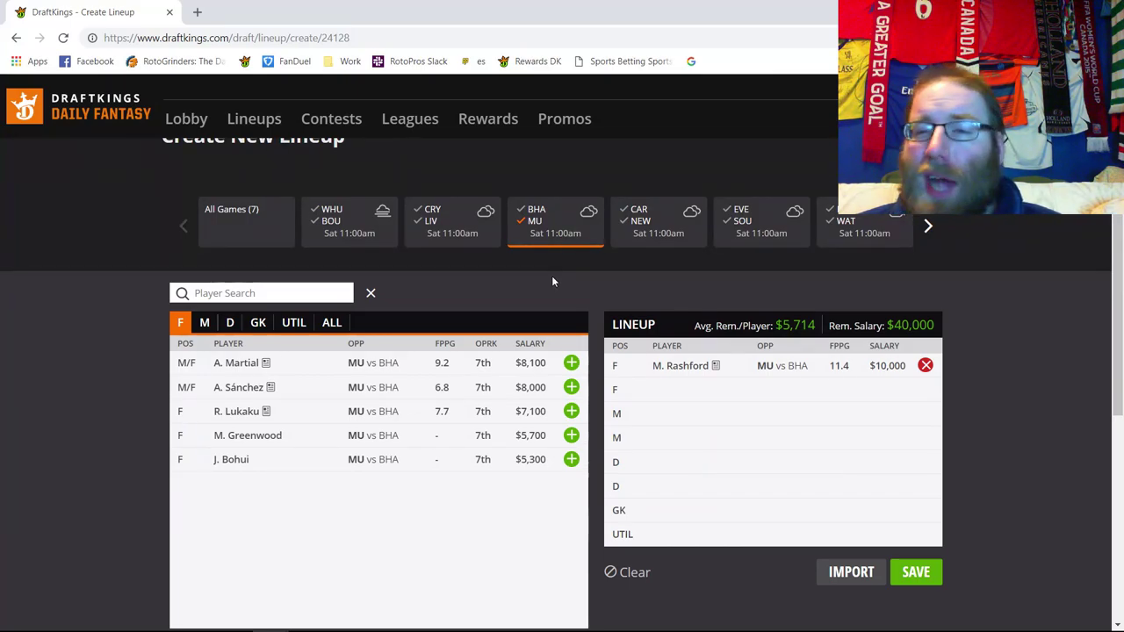
click(237, 387)
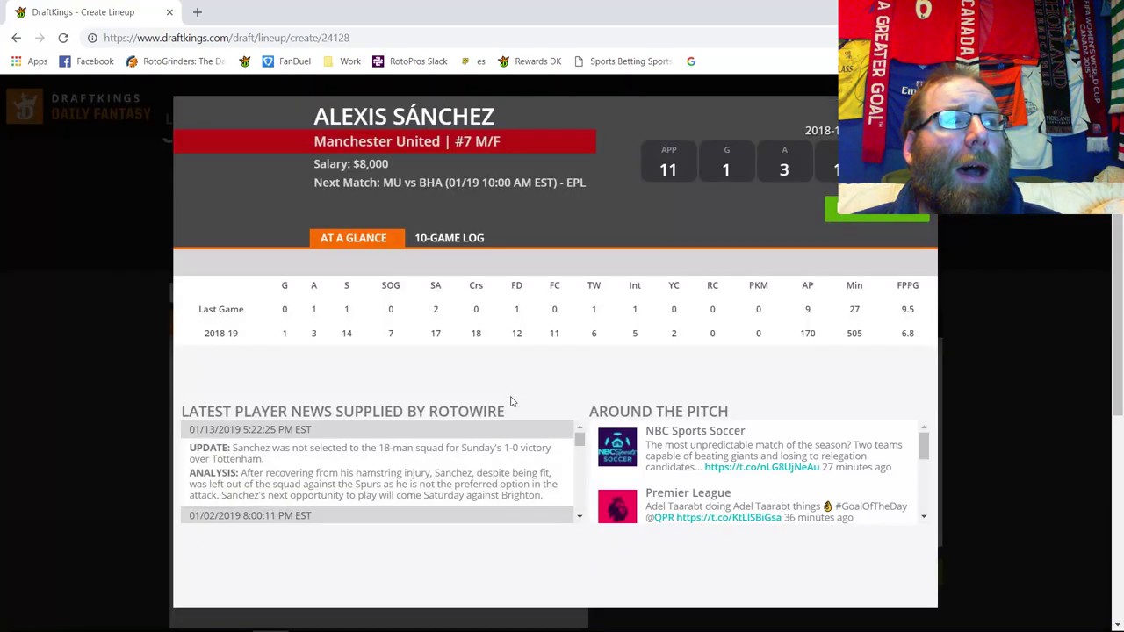
click(432, 238)
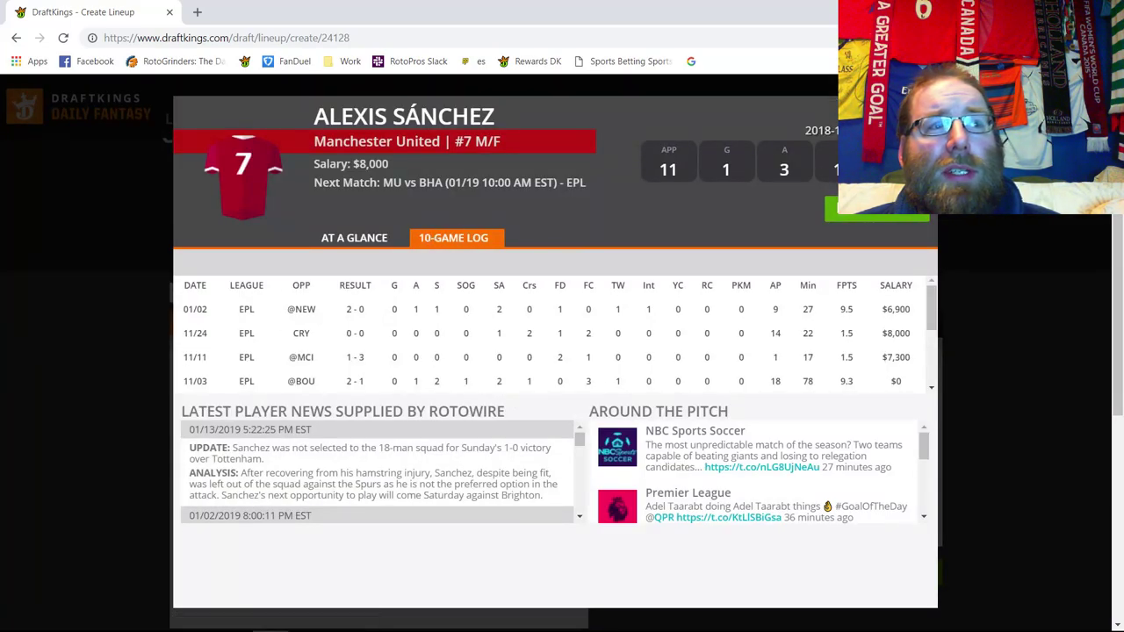
key(Escape)
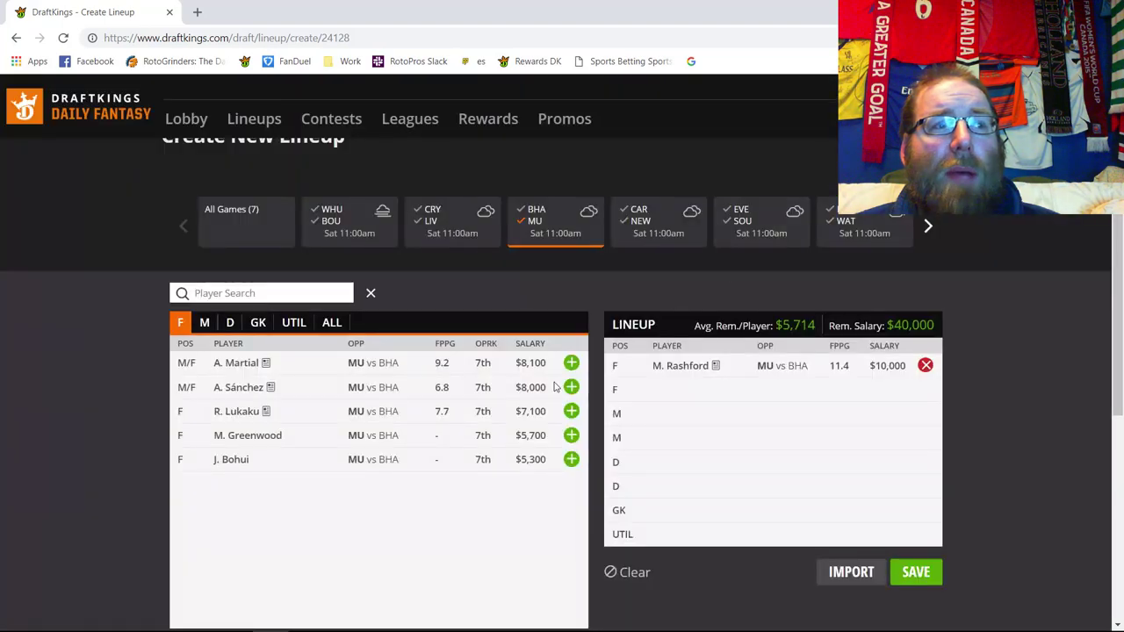
Step: Examine Manchester United forward Romelu Lukaku's season stats and 10-game log
click(248, 414)
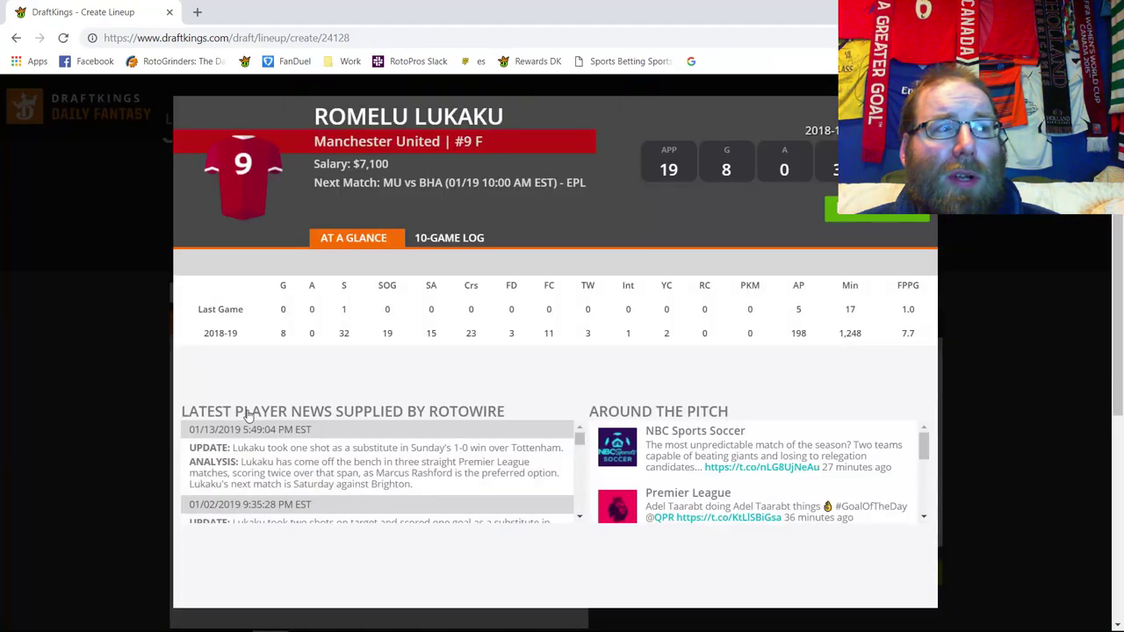
click(465, 239)
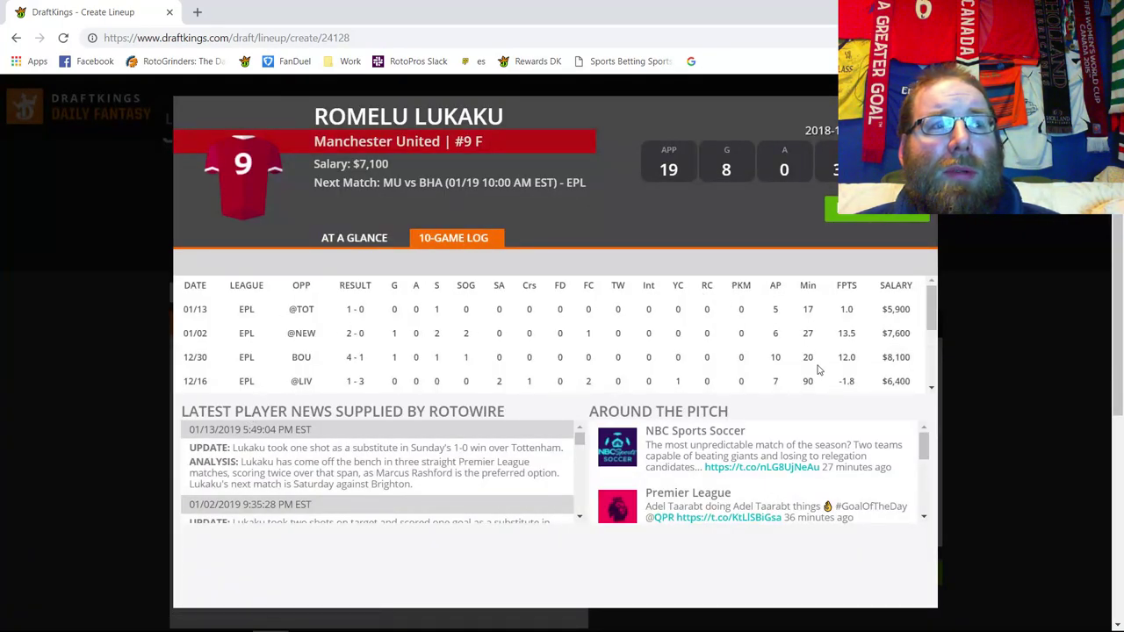
click(922, 110)
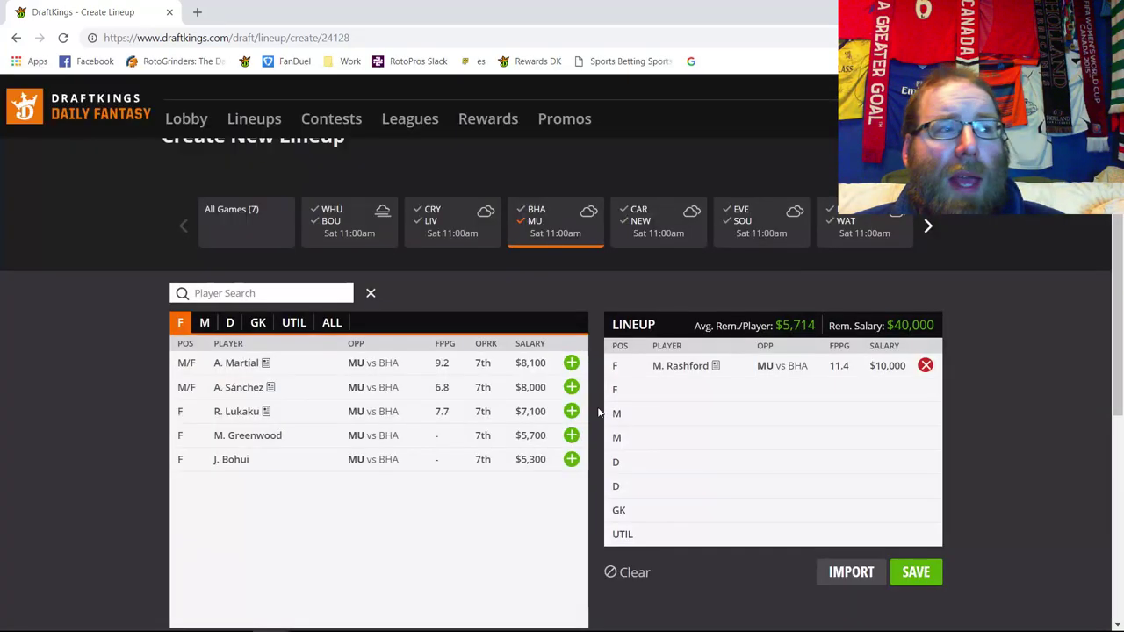
Step: View the forwards of all games and of both Brighton and Manchester United, and restrict the pool to Manchester United again
click(531, 229)
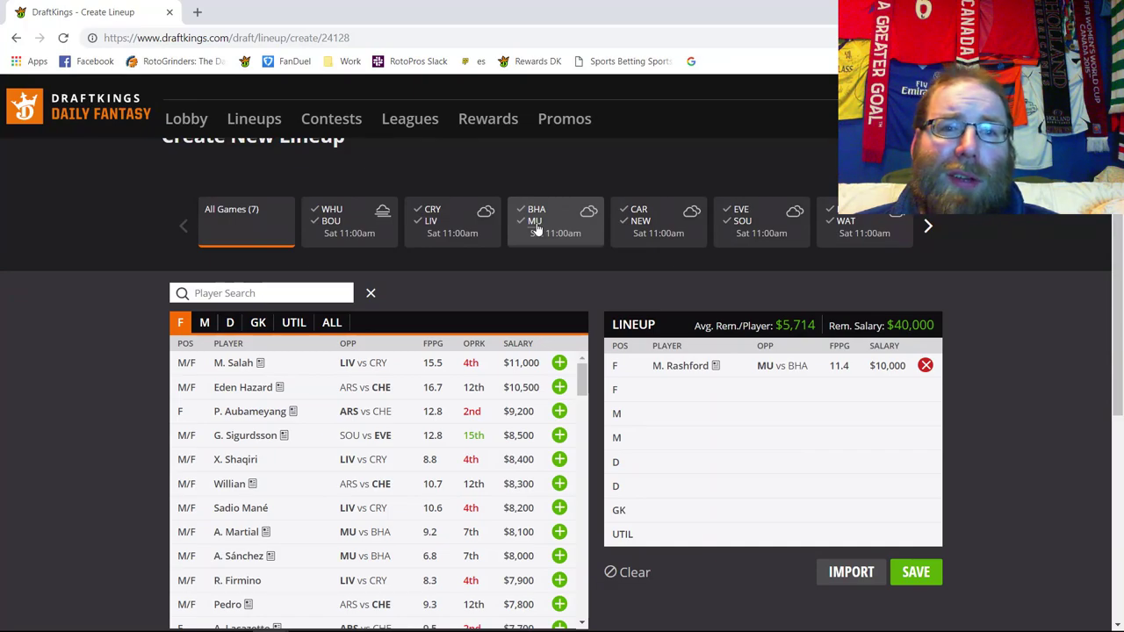
click(535, 228)
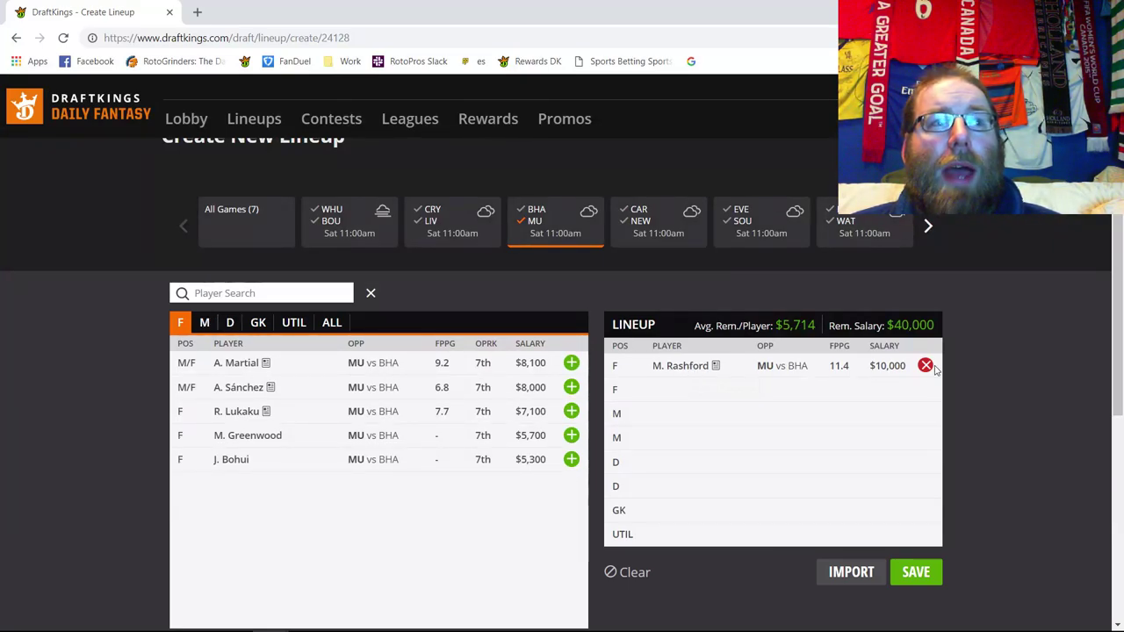
click(540, 232)
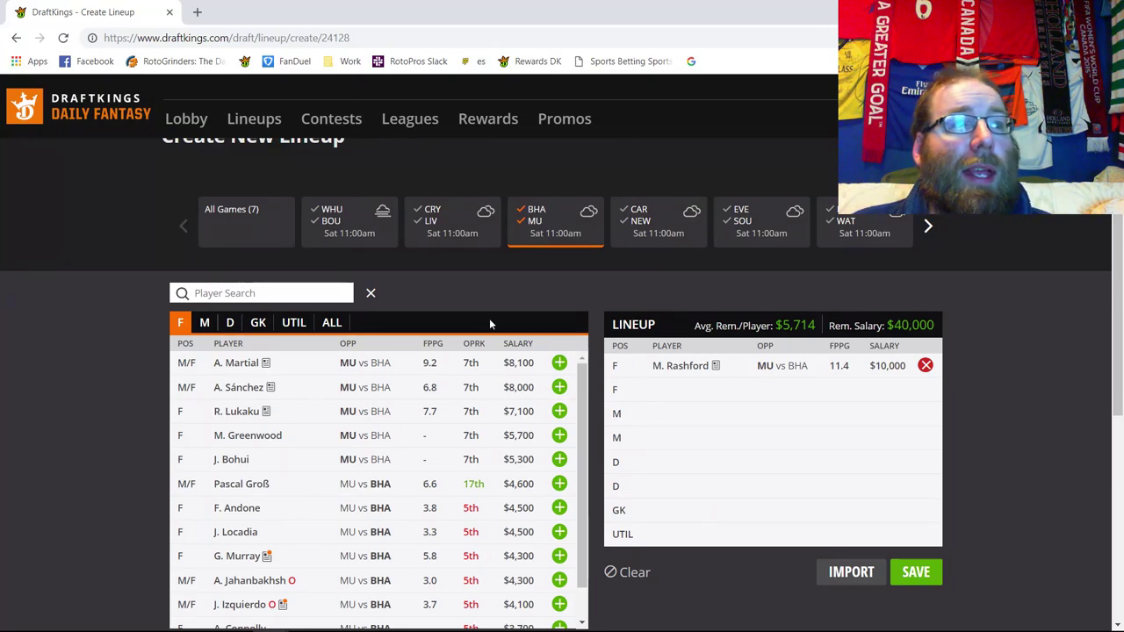
click(536, 209)
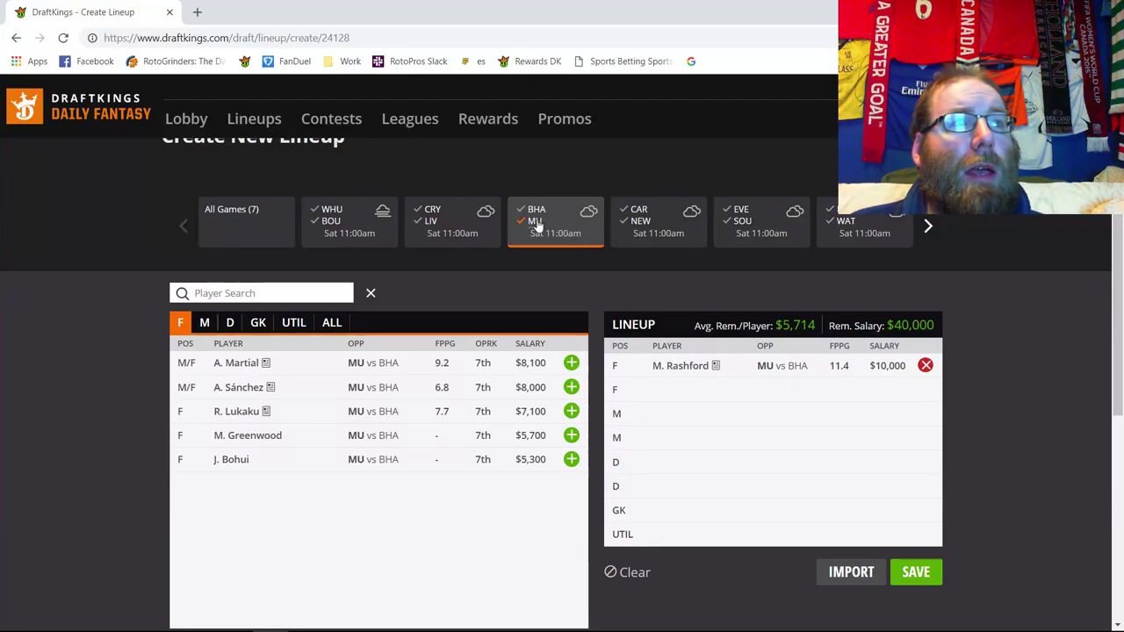
Step: Switch the player pool to the Cardiff–Newcastle match, view both teams' forwards and narrow the pool to Cardiff
click(539, 223)
click(641, 210)
click(641, 222)
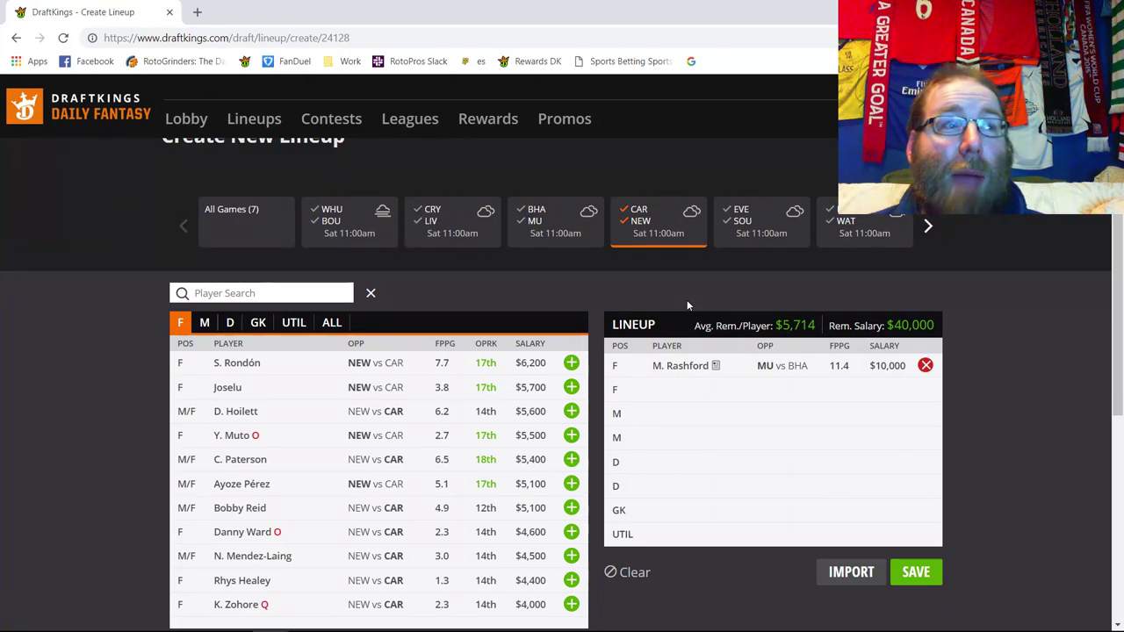
click(644, 227)
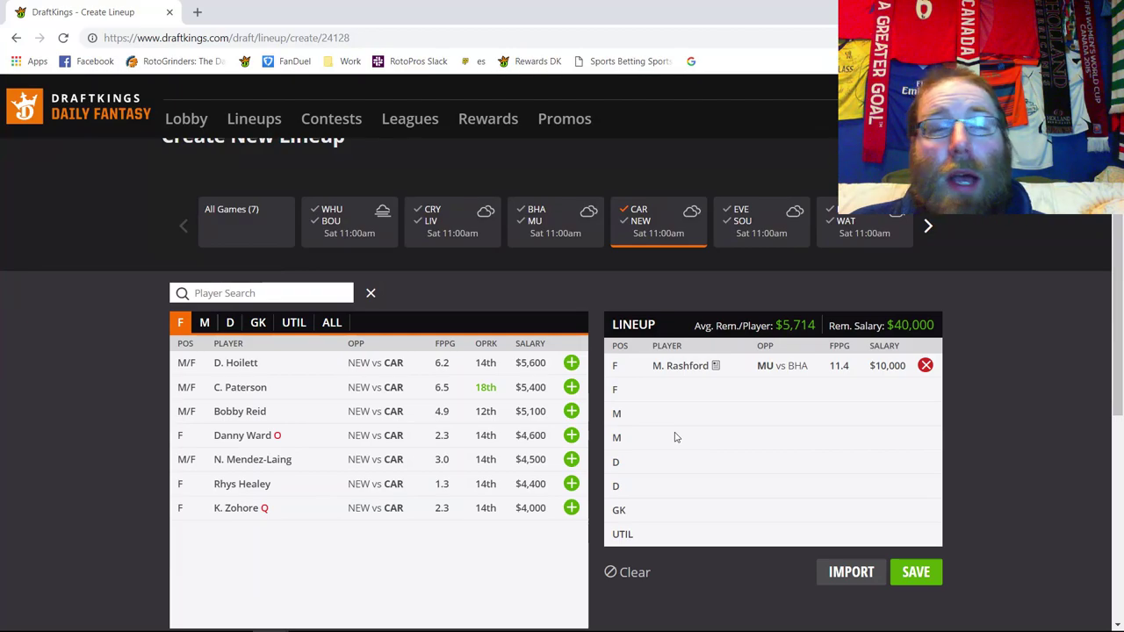
scroll(665, 438, down, 1)
scroll(652, 432, up, 1)
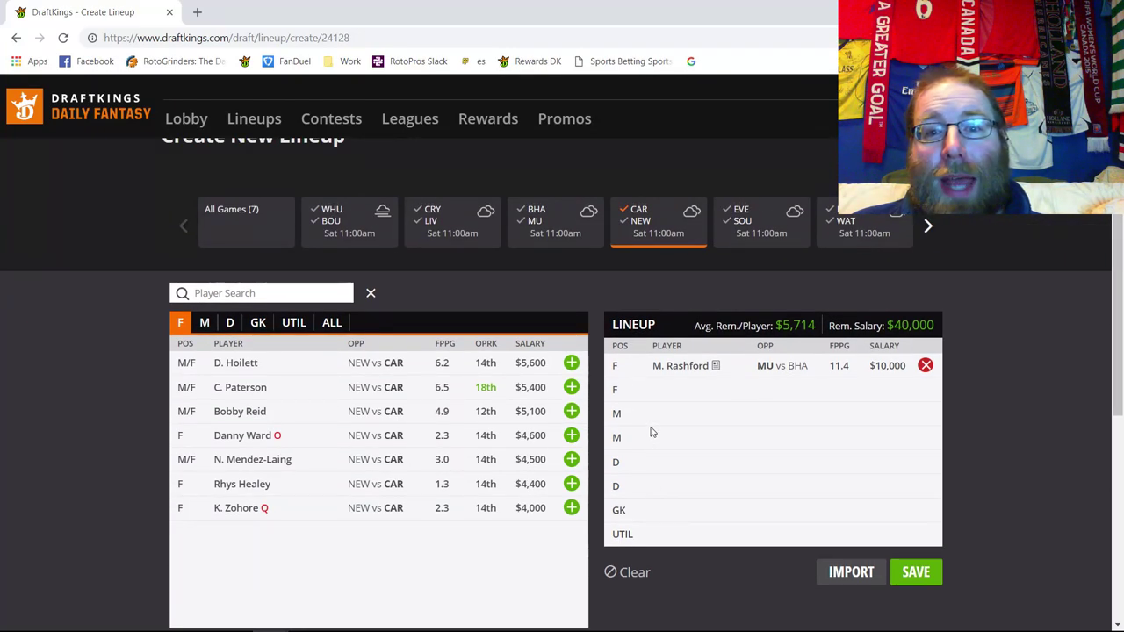
Step: View Cardiff's goalkeepers and defenders and examine defender Greg Cunningham's season stats
click(251, 324)
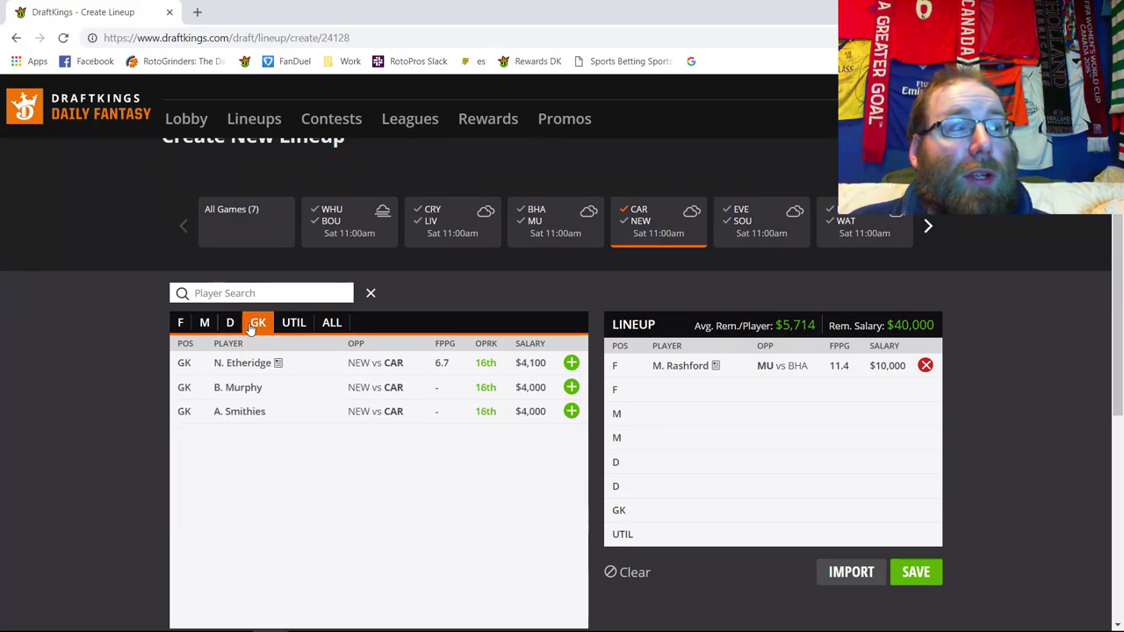
click(229, 323)
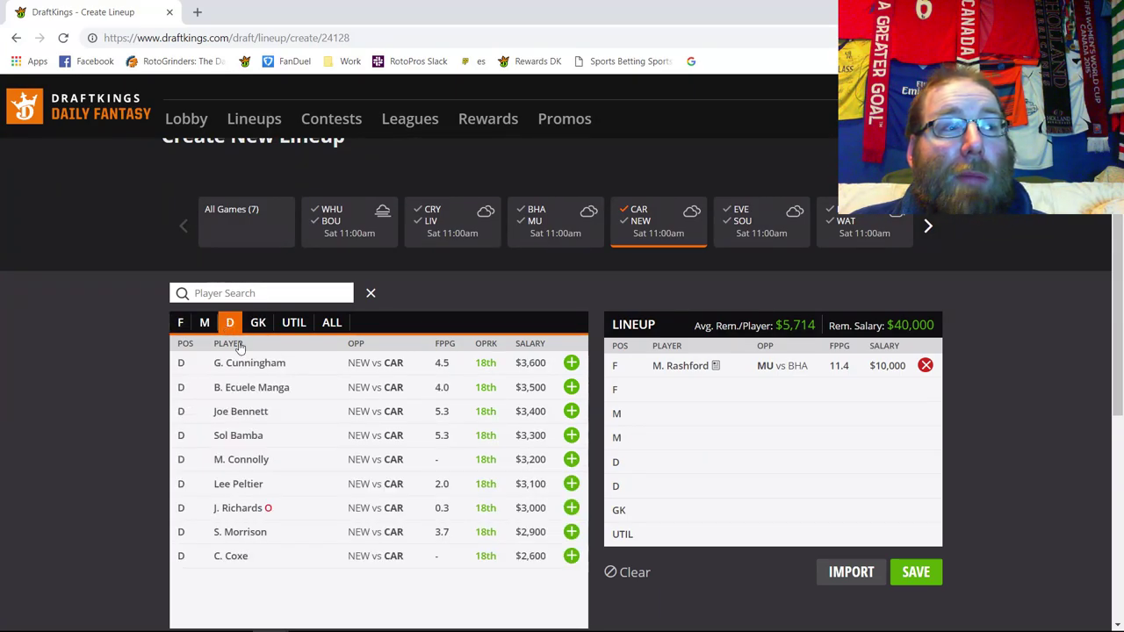
click(268, 367)
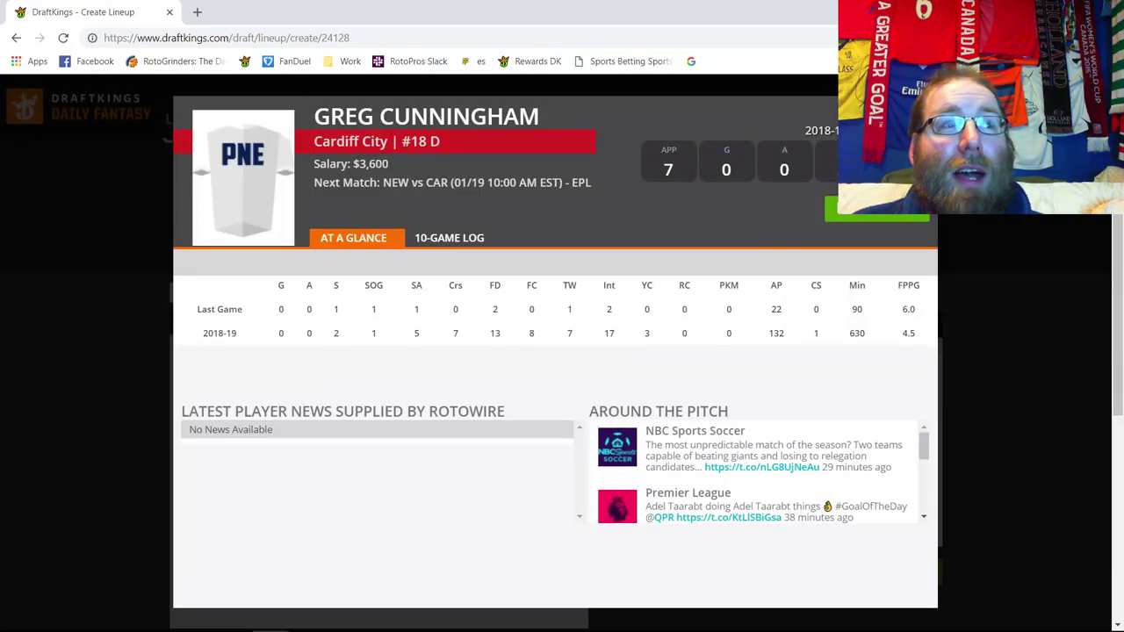
key(Escape)
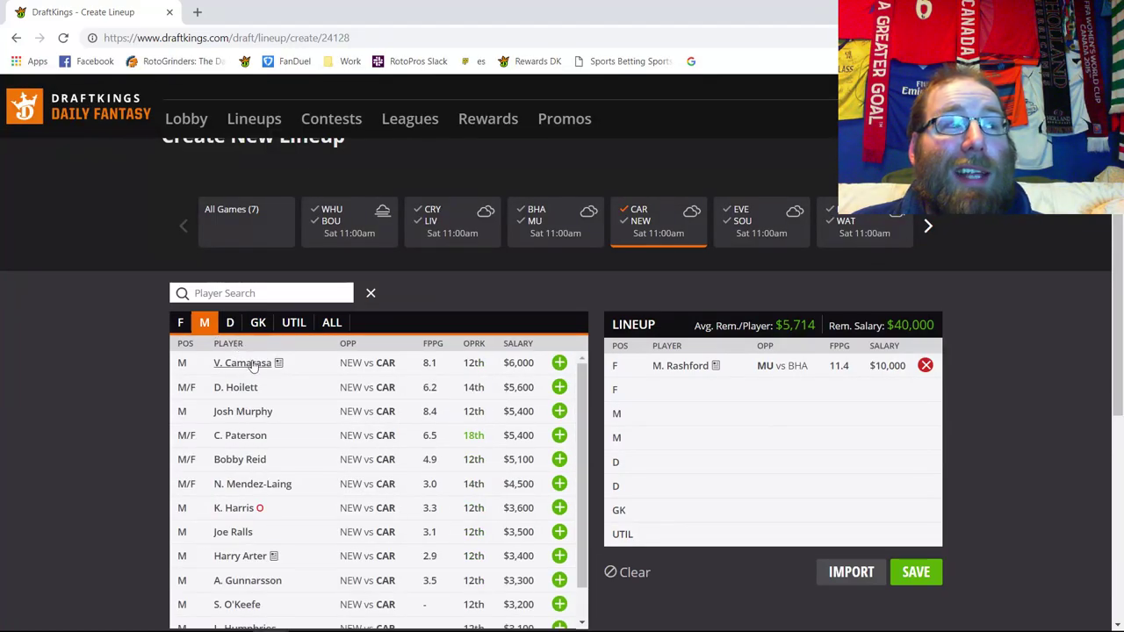
Step: Add Cardiff midfielder V. Camarasa to the lineup
click(558, 364)
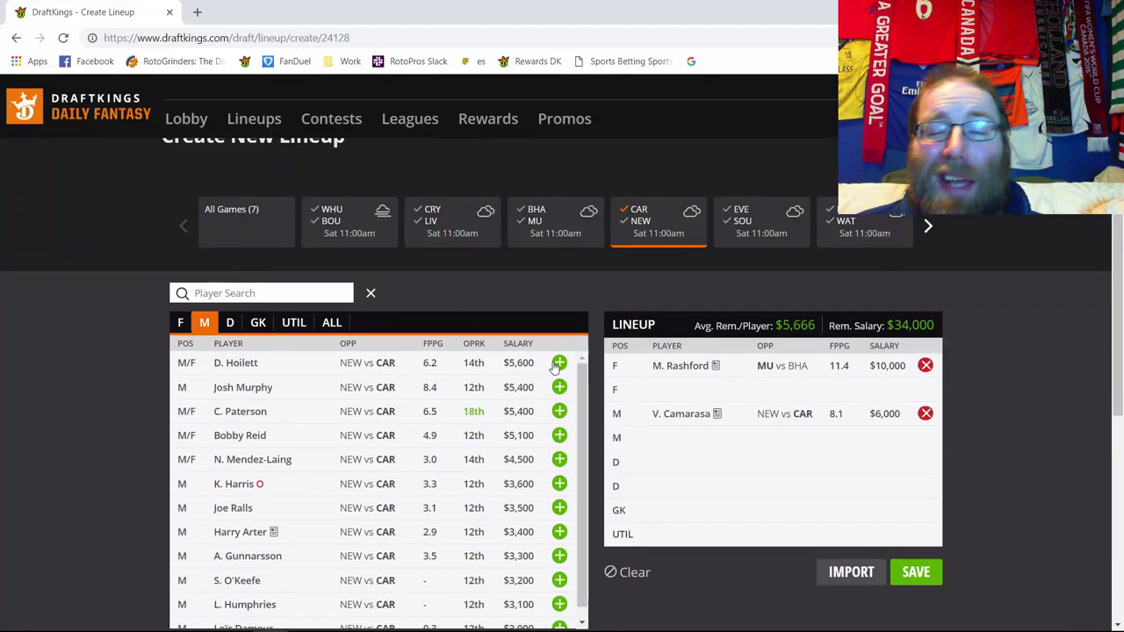
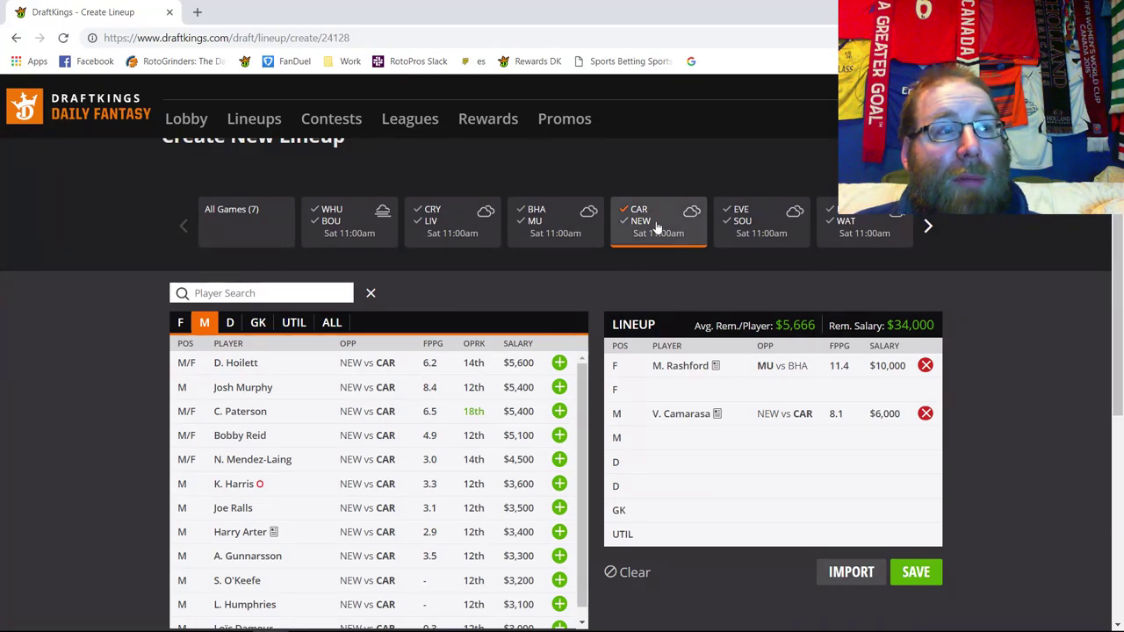
drag(627, 219, 632, 217)
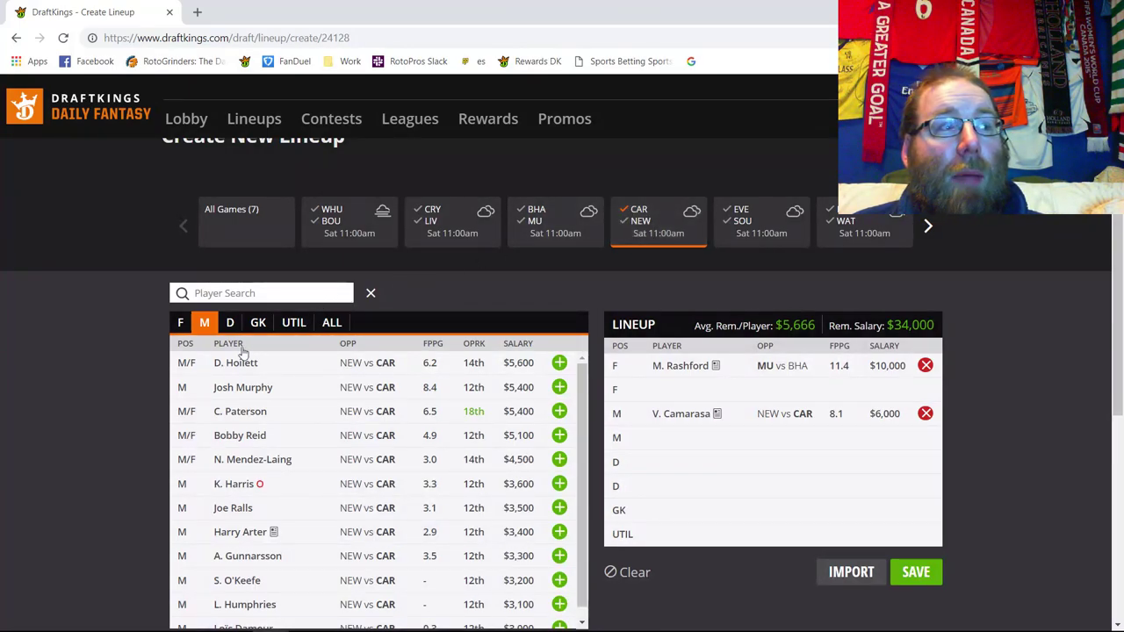
Step: View Cardiff's defenders and forwards and examine Callum Paterson's season stats and 10-game log
click(230, 322)
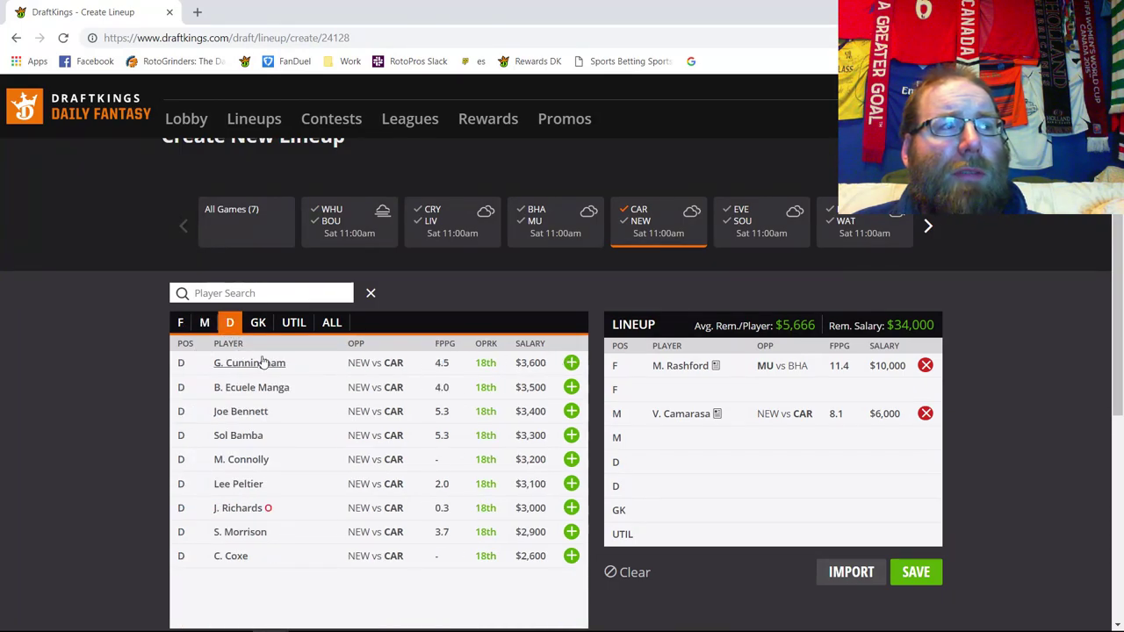
click(179, 323)
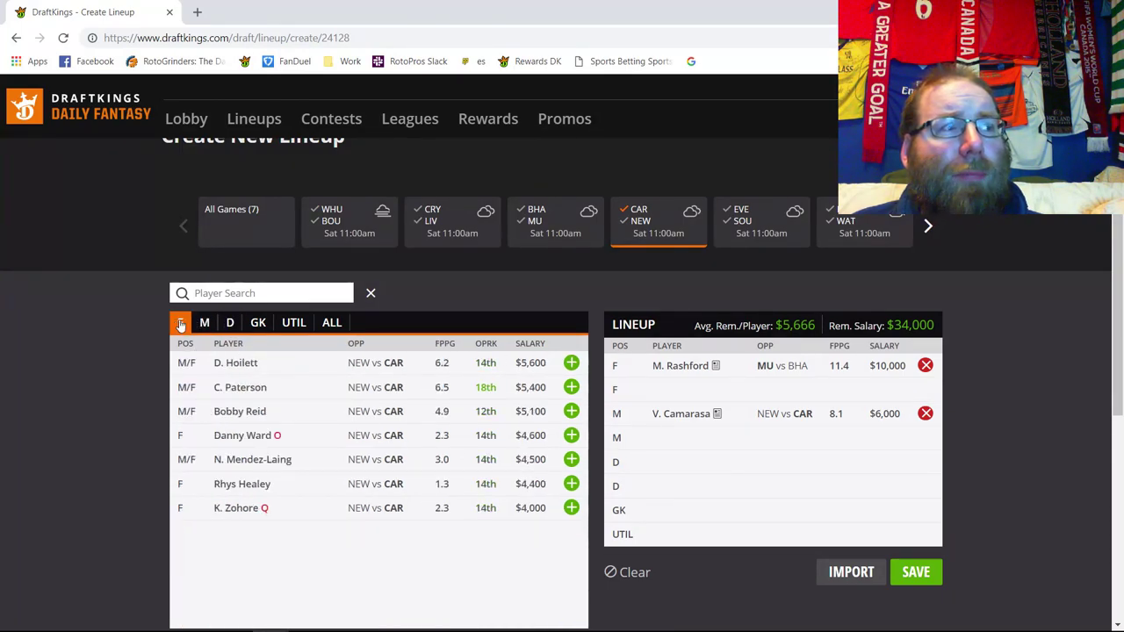
click(257, 387)
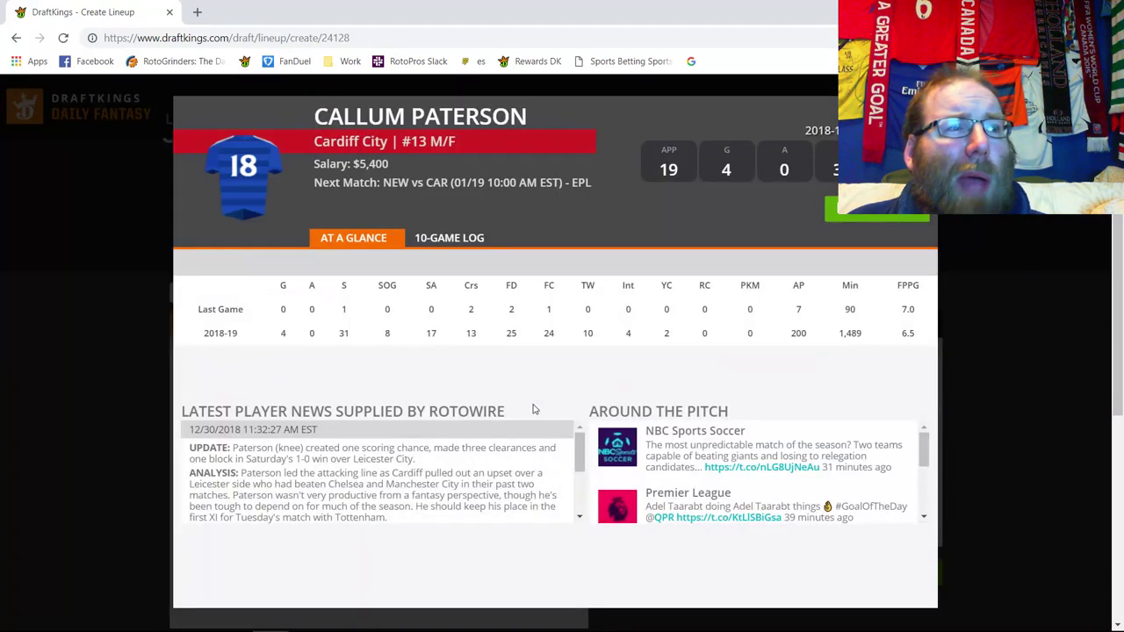
click(458, 245)
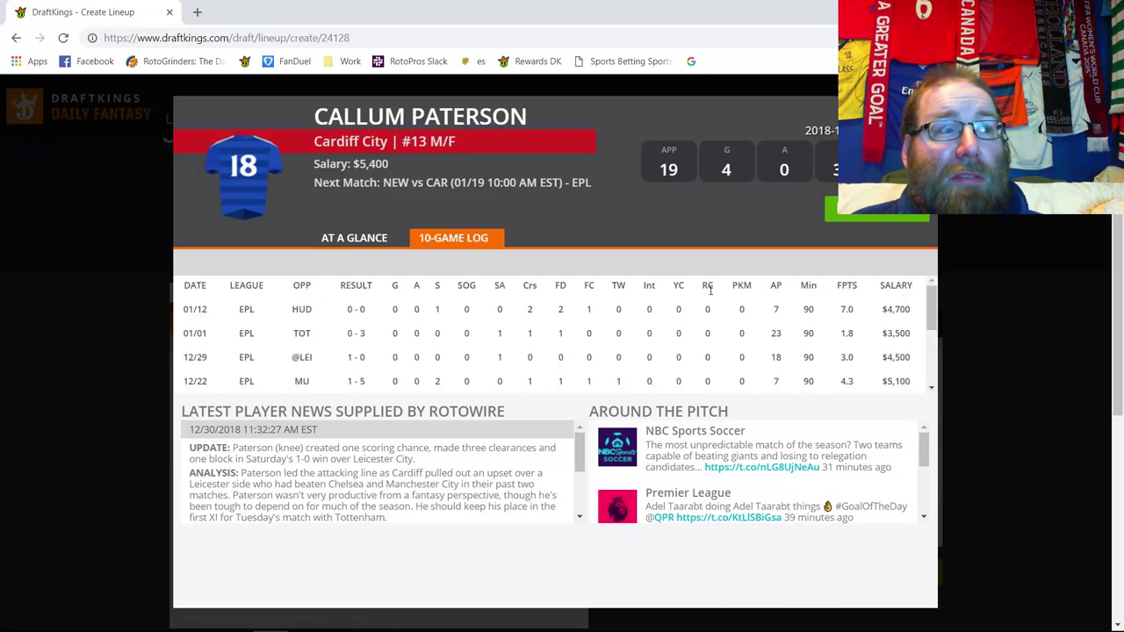
scroll(489, 341, down, 3)
scroll(487, 340, up, 3)
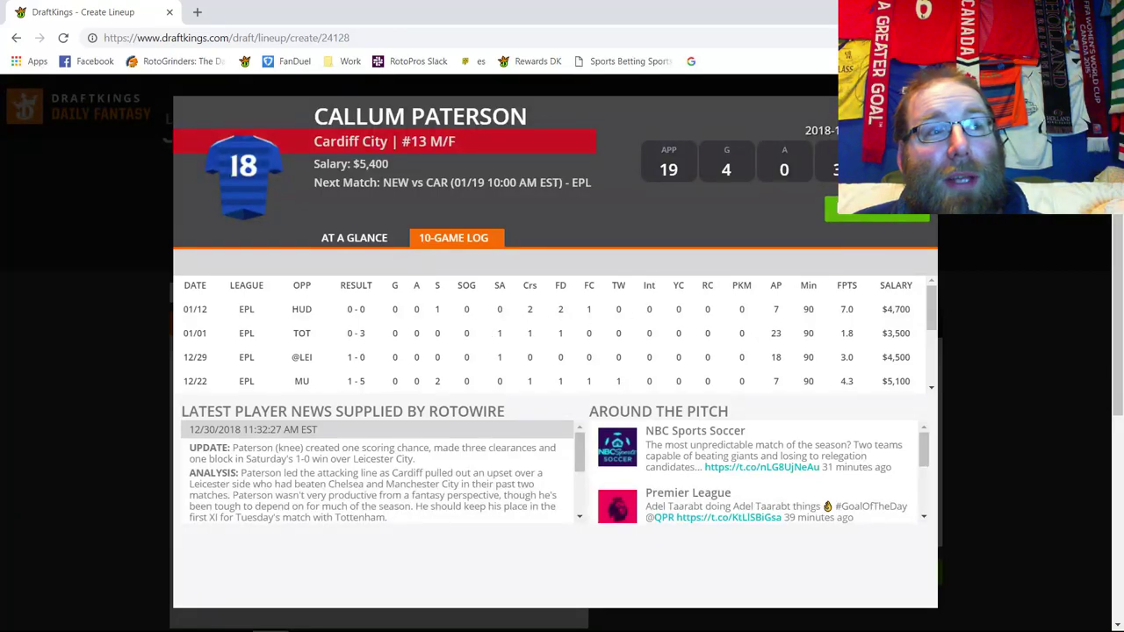
click(920, 110)
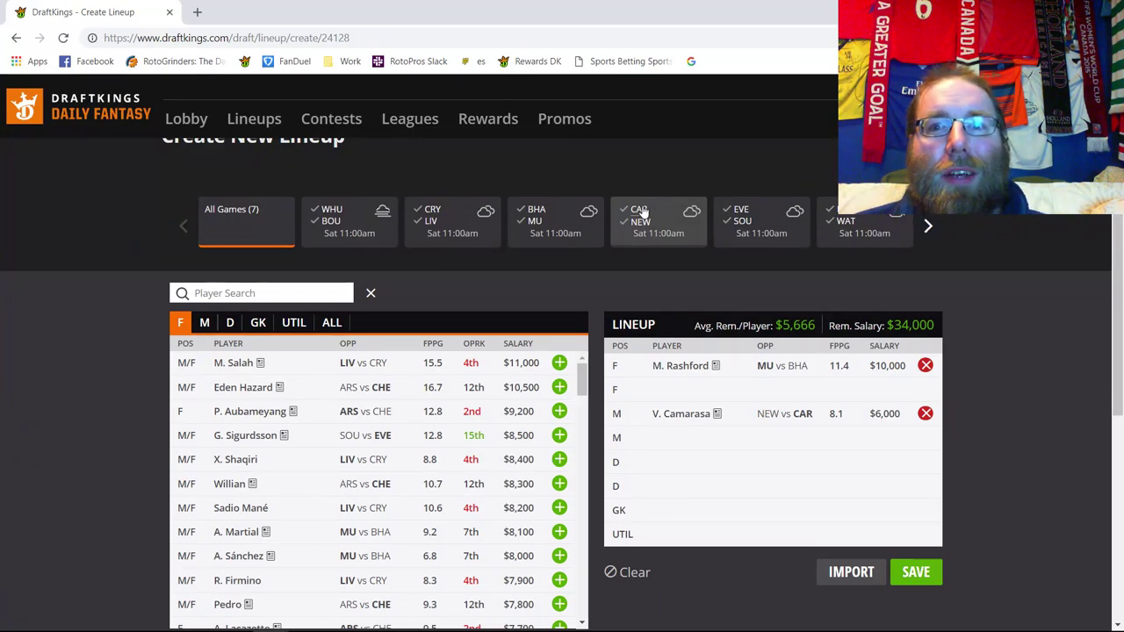
Step: Restrict the player pool to Newcastle and add goalkeeper M. Dubravka to the lineup
click(625, 230)
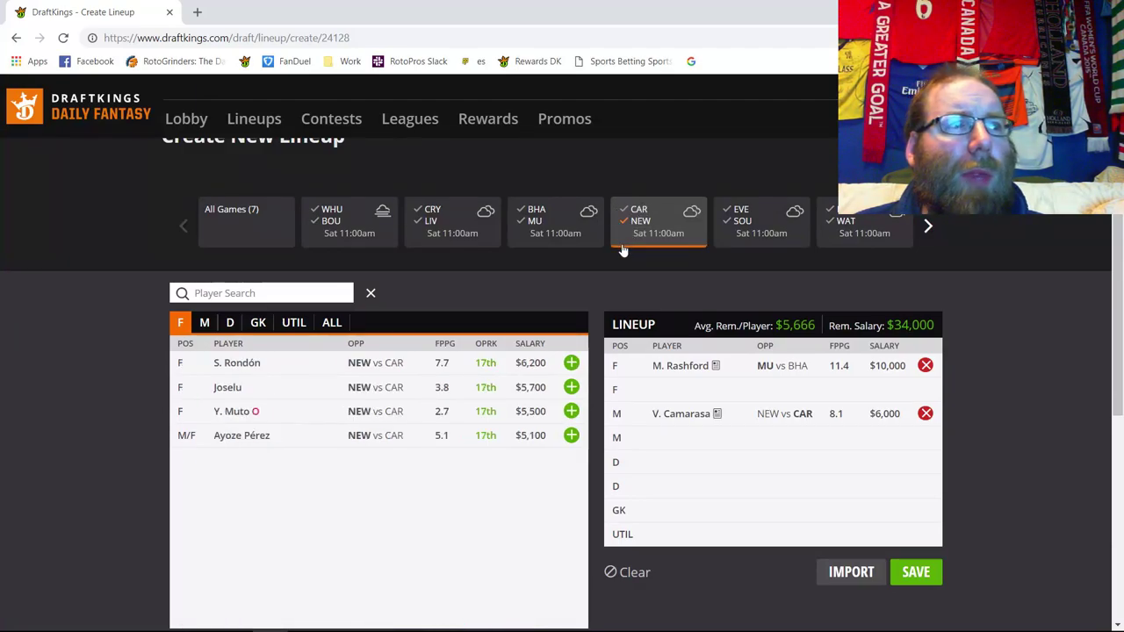
click(259, 323)
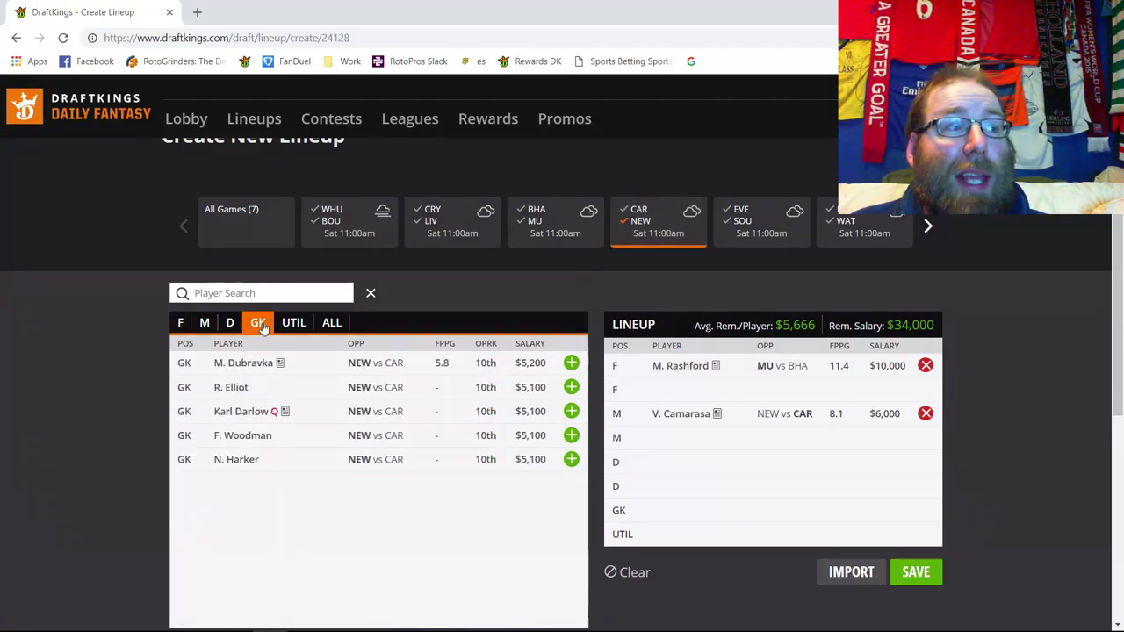
click(572, 366)
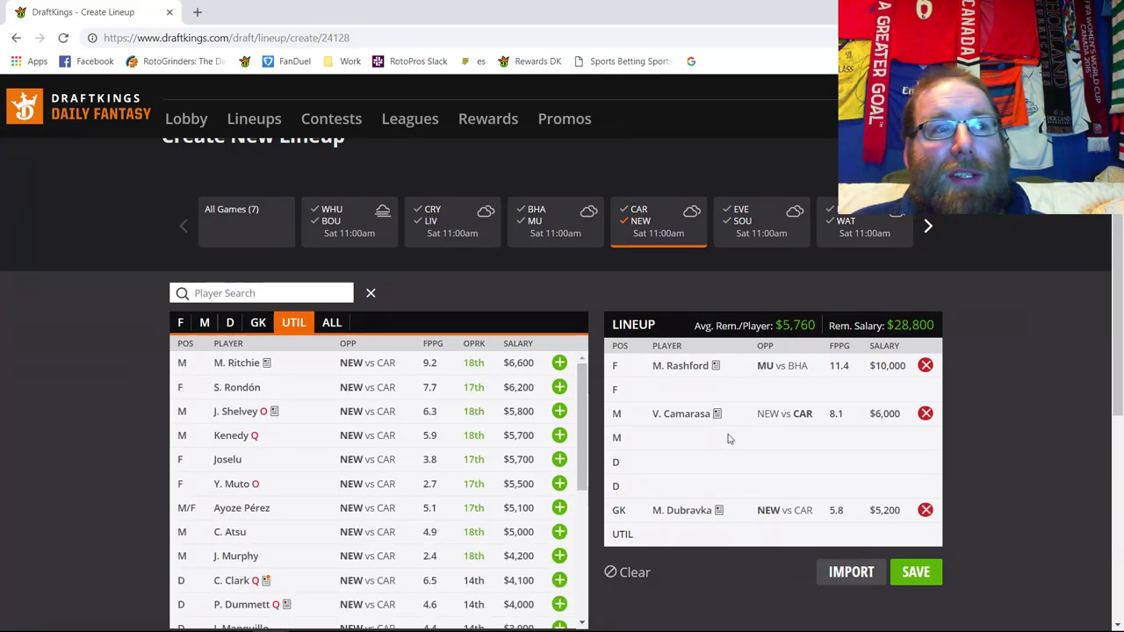
Step: Examine goalkeeper Martin Dubravka's 10-game log and latest news
click(683, 511)
click(447, 237)
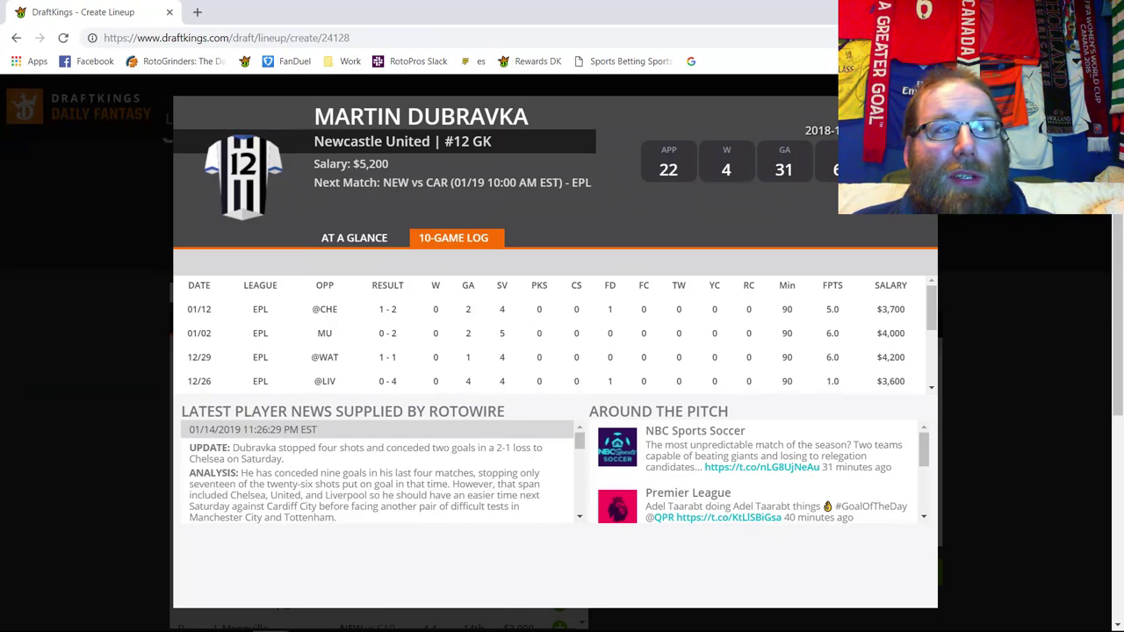
key(Escape)
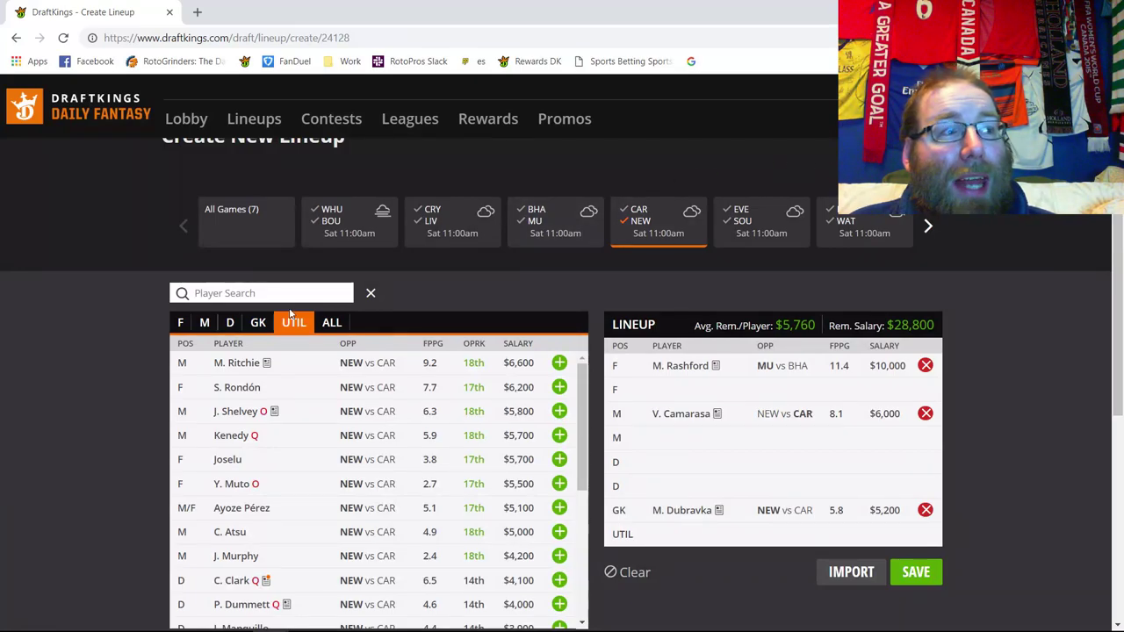
Step: View Newcastle's defenders and midfielders and examine Matt Ritchie's season stats, latest news and 10-game log
click(226, 325)
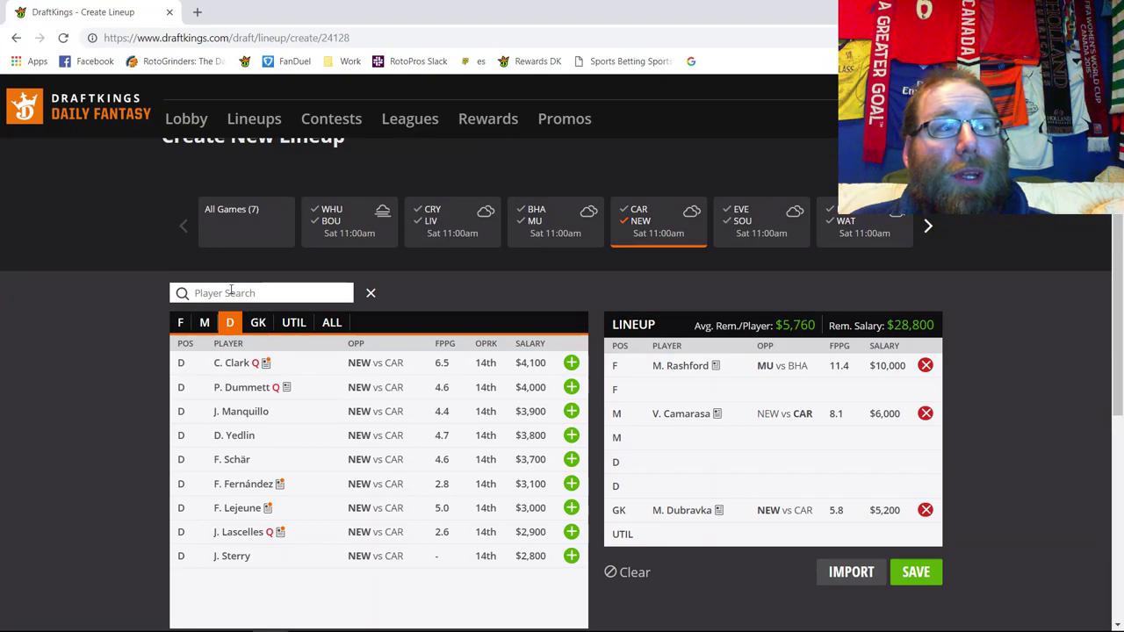
click(204, 323)
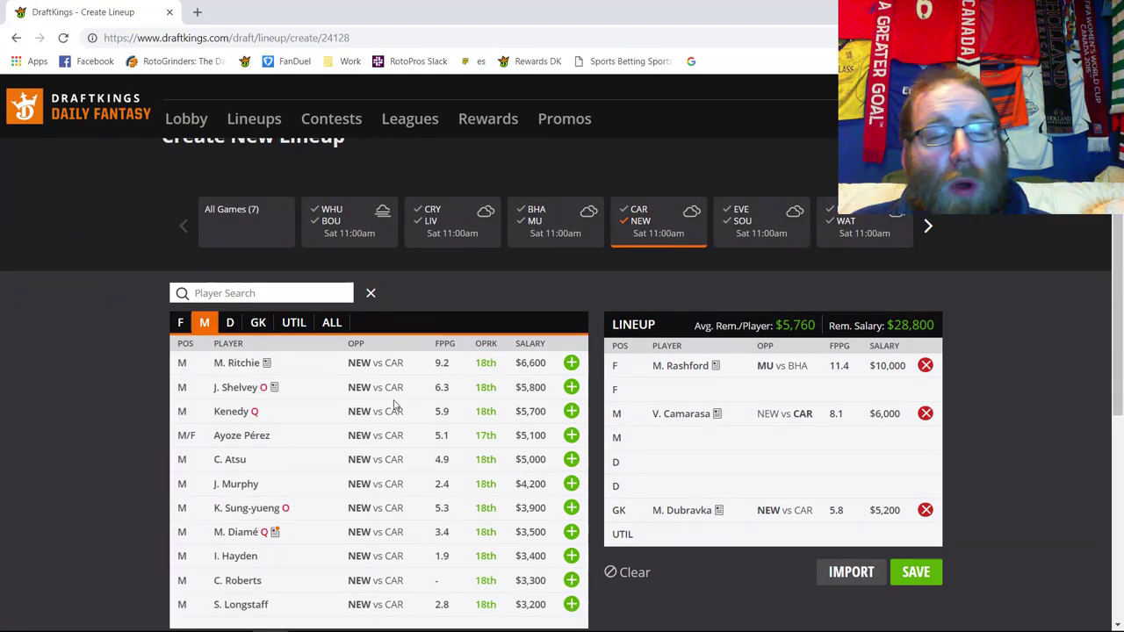
click(228, 364)
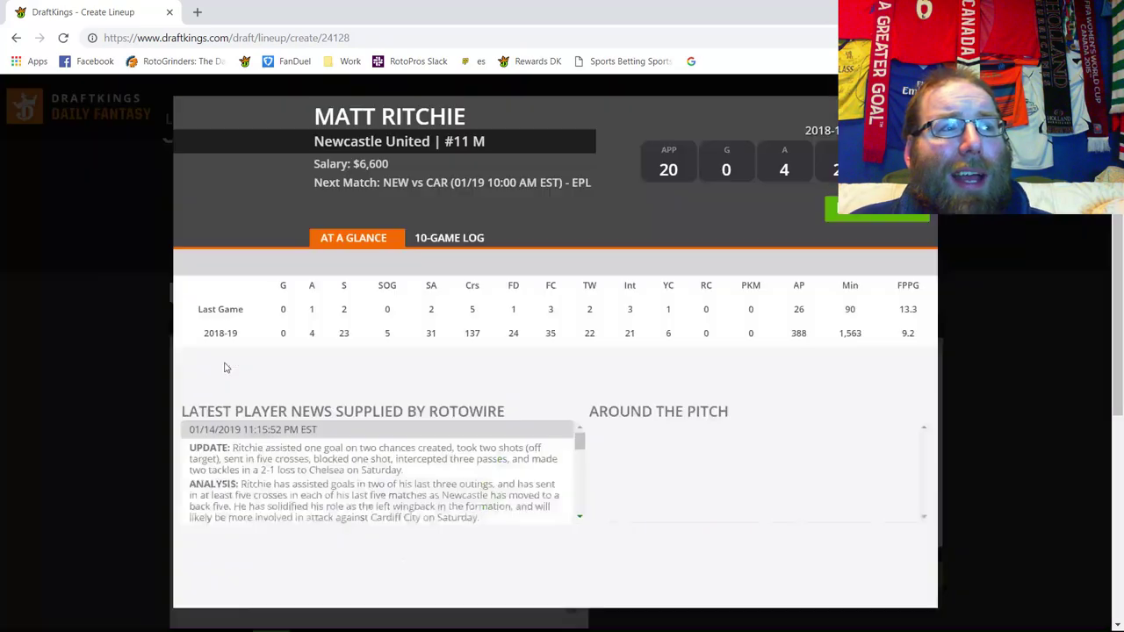
click(452, 241)
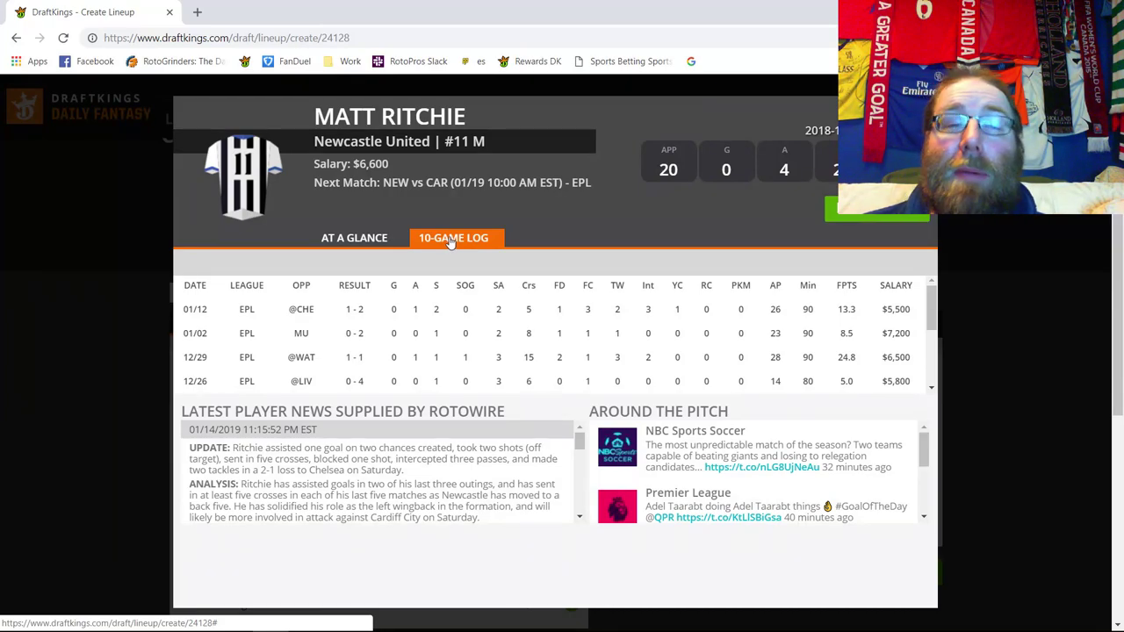
key(Escape)
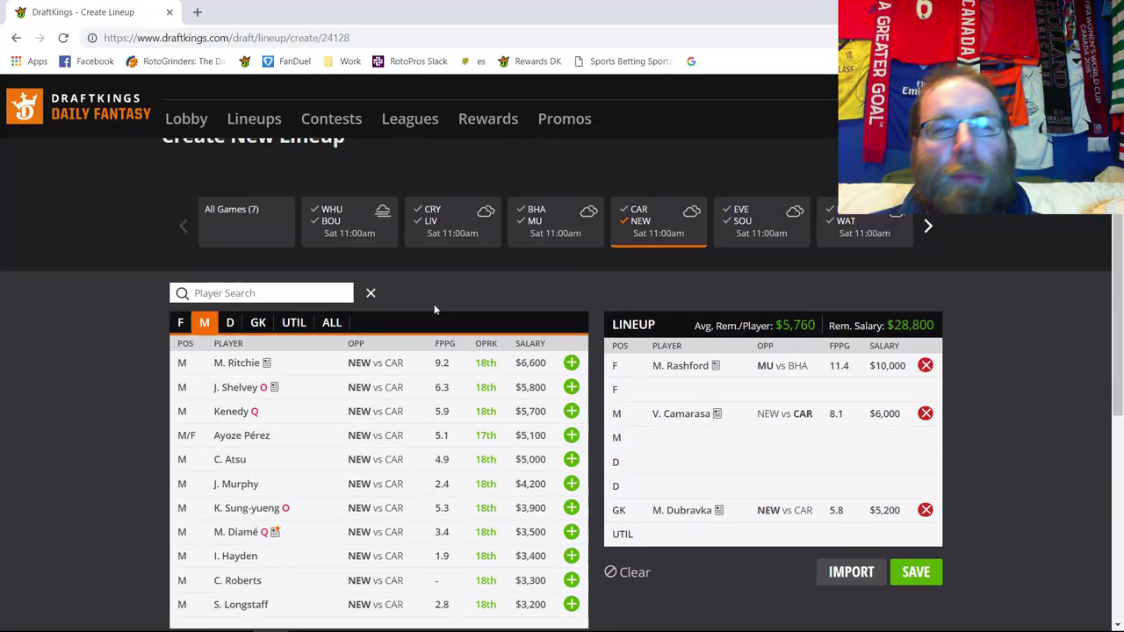
Step: Switch the pool to the Everton–Southampton match and compare the midfielders of Everton alone and of both teams
click(650, 249)
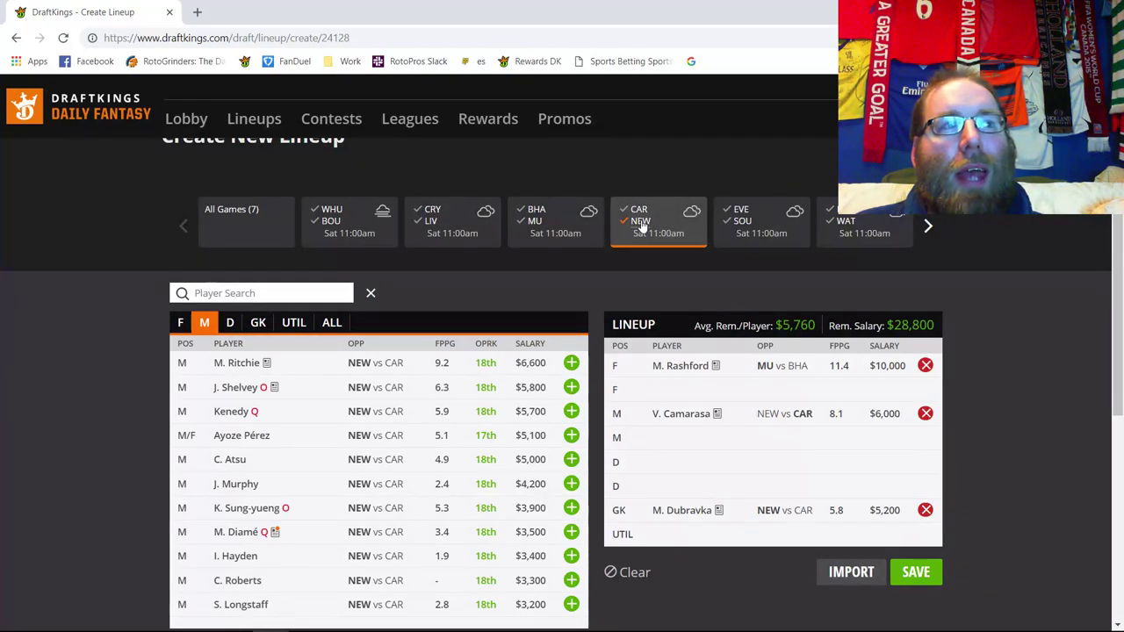
click(742, 224)
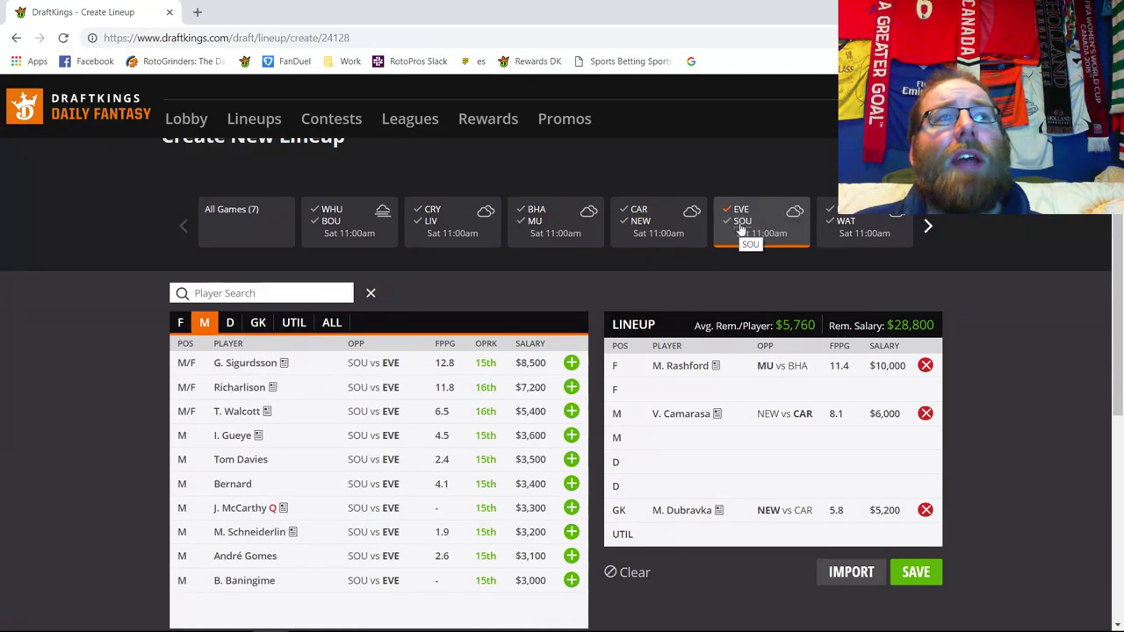
click(742, 222)
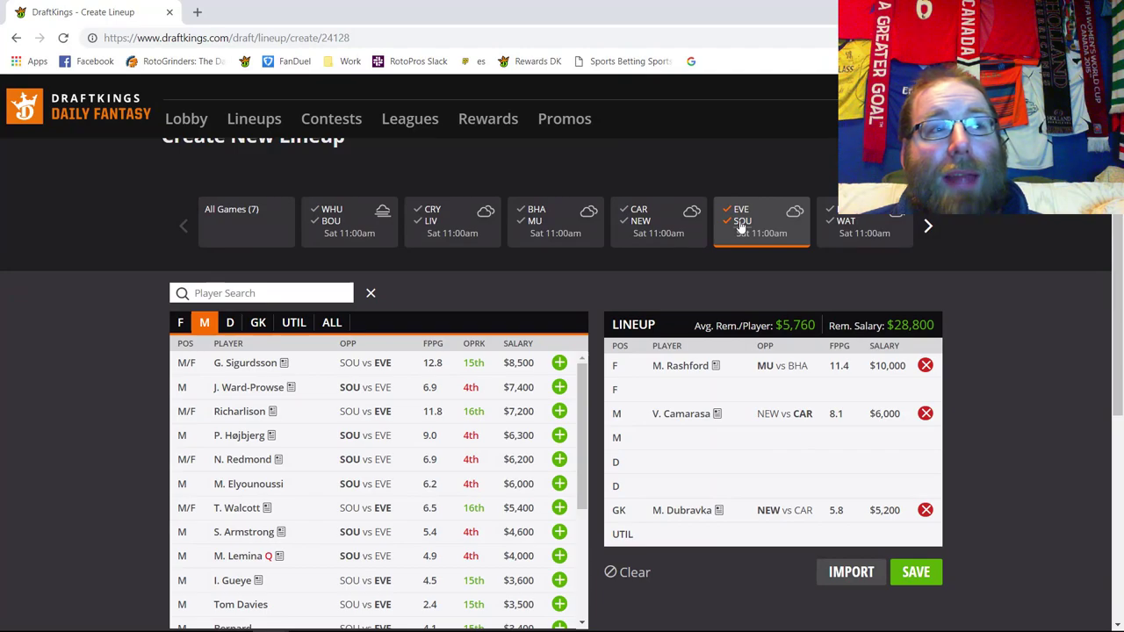
click(741, 222)
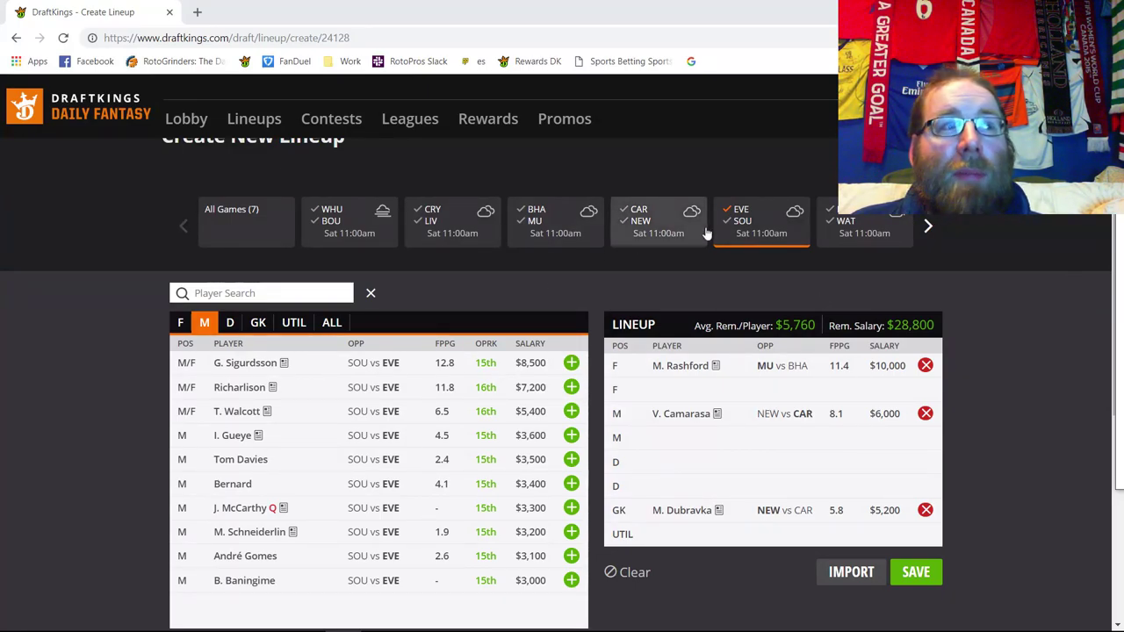
click(734, 221)
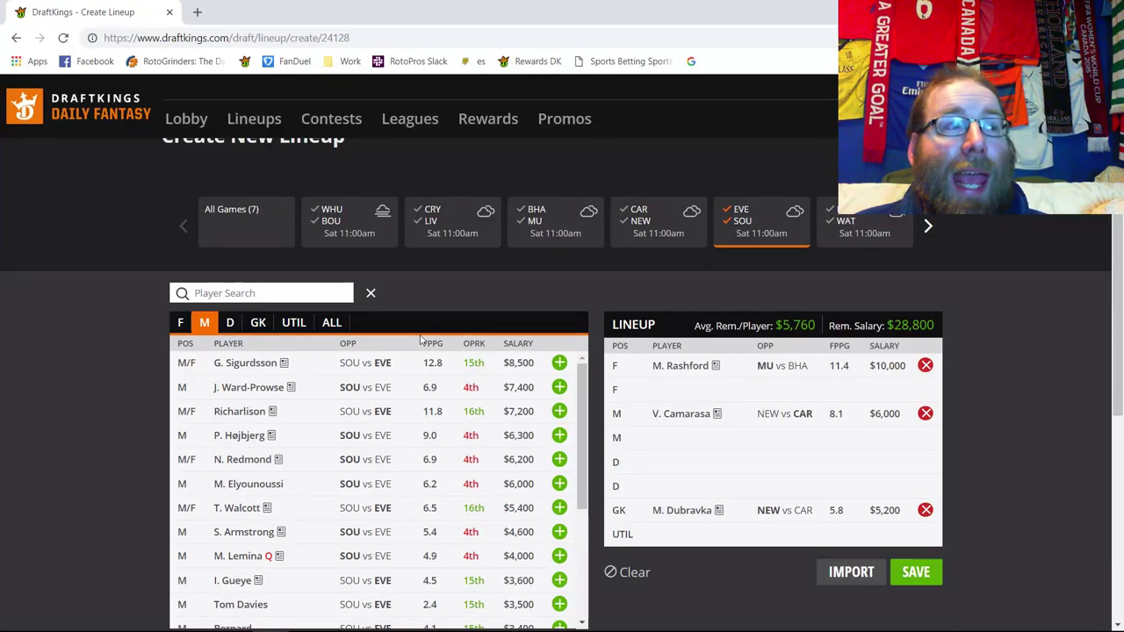
Step: View the Everton and Southampton goalkeepers and remove M. Dubravka from the lineup
click(259, 324)
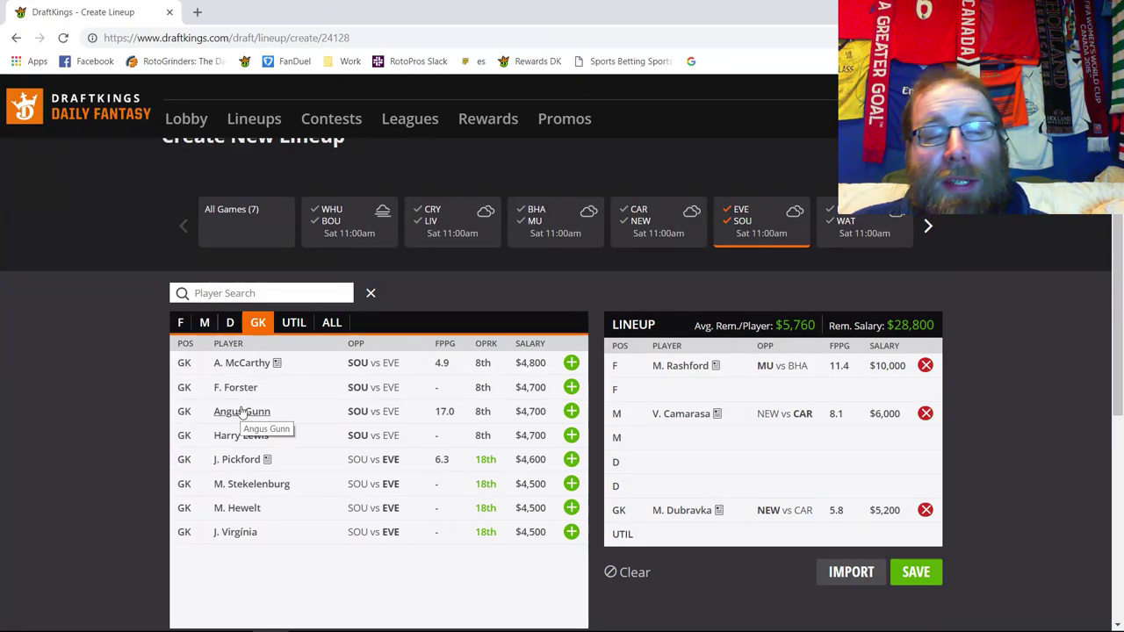
click(926, 510)
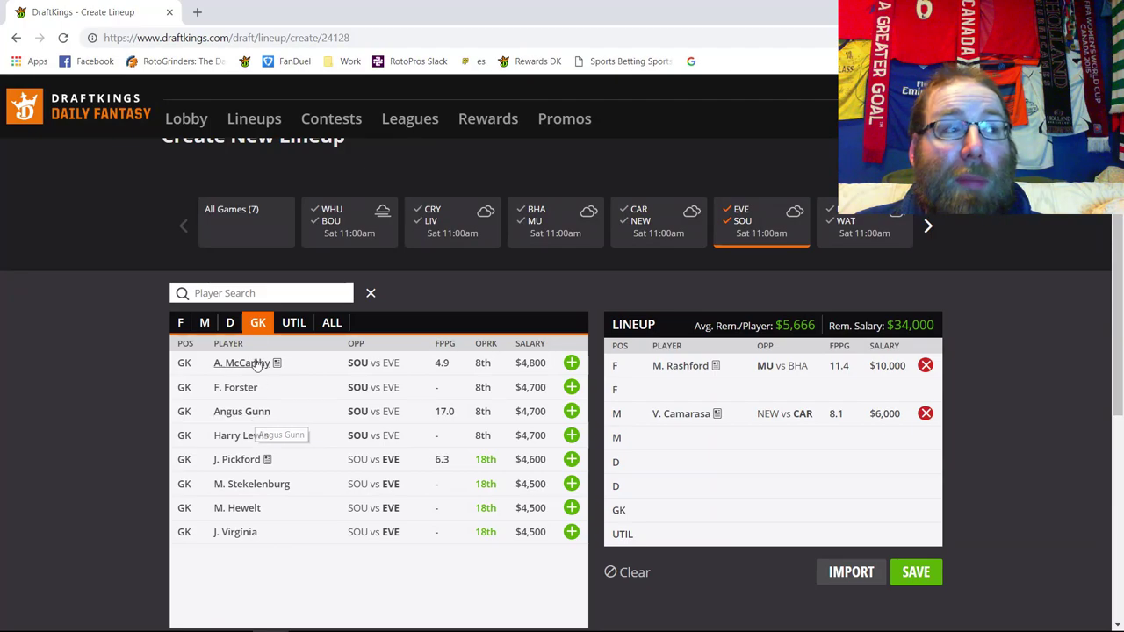
Step: View the defenders of both teams and narrow the pool to Everton's goalkeepers
click(232, 322)
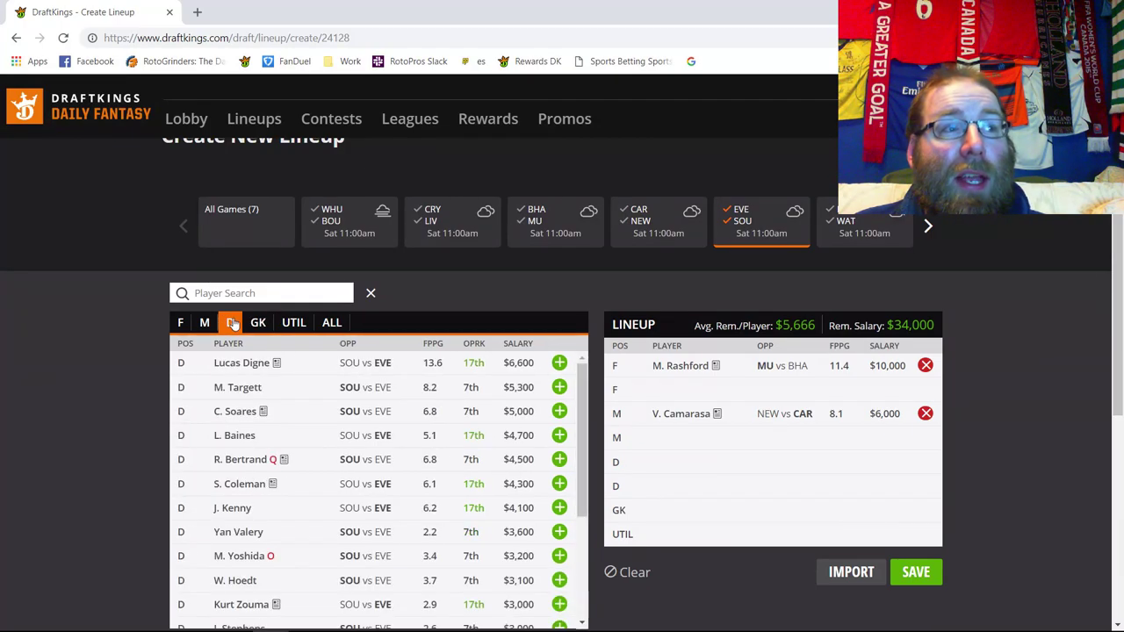
click(738, 225)
click(260, 323)
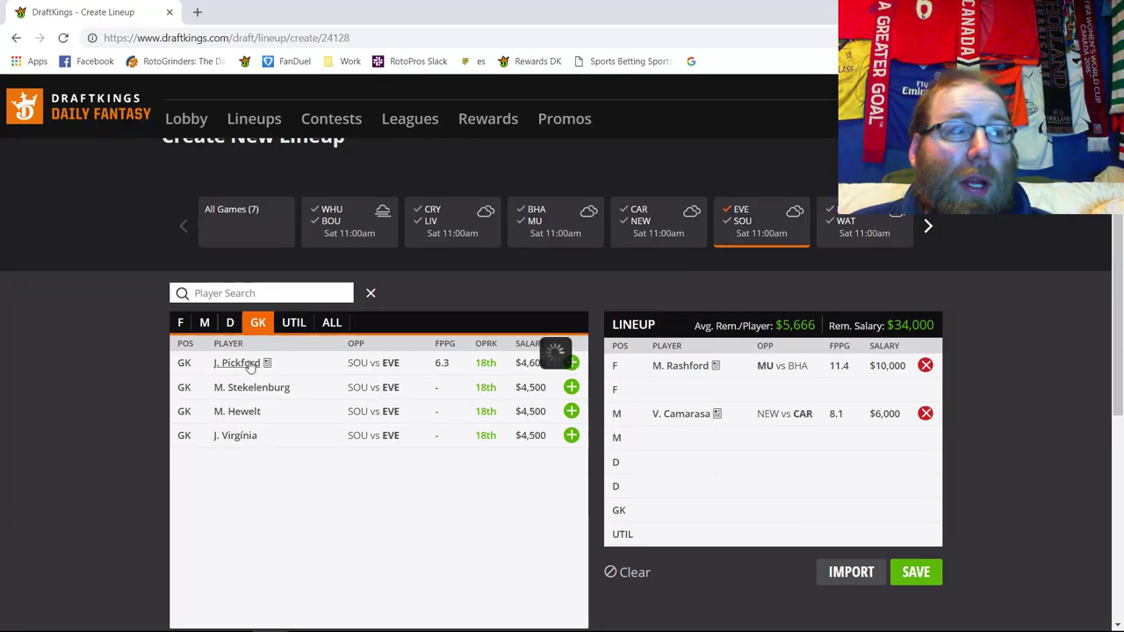
Step: Examine Everton goalkeeper Jordan Pickford's season stats, latest news and full 10-game log
click(254, 363)
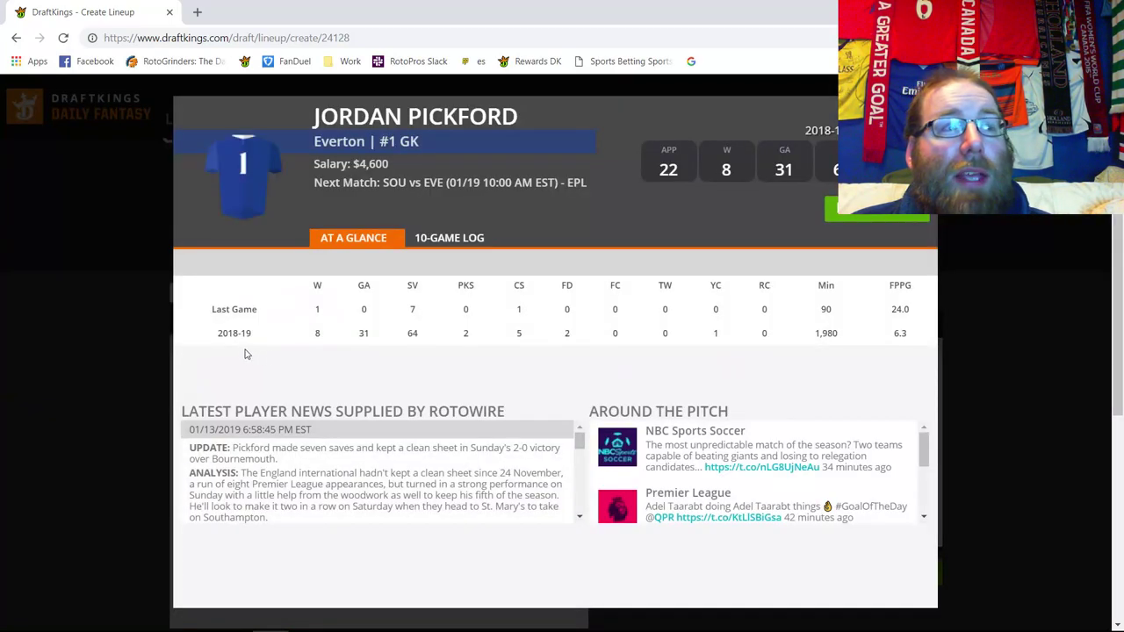
click(463, 252)
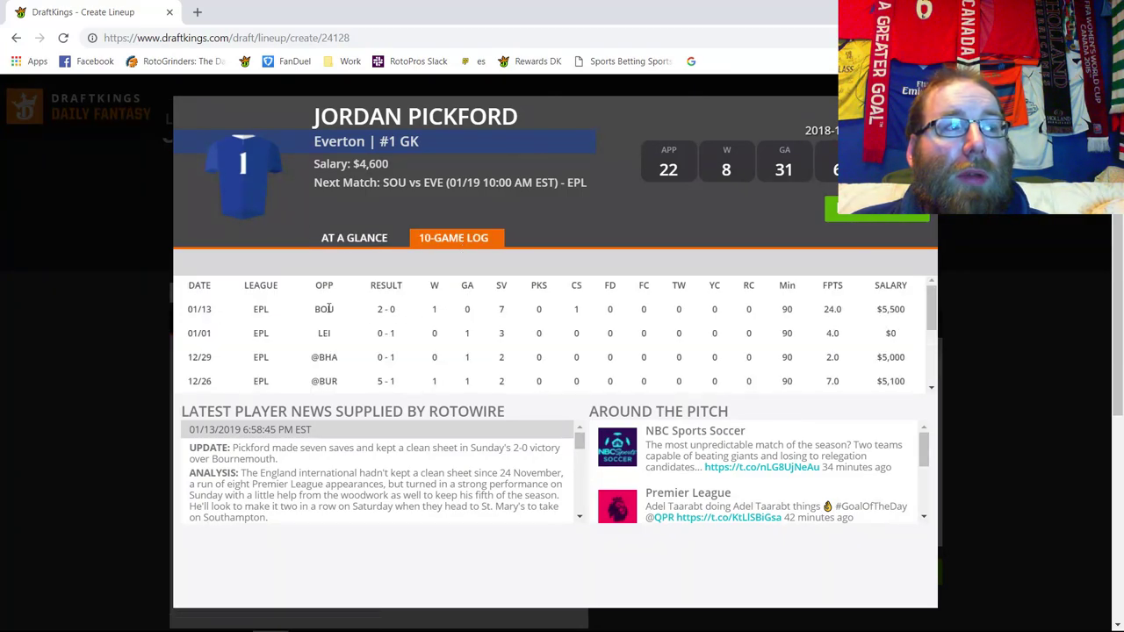
double_click(391, 309)
click(510, 327)
scroll(482, 329, down, 2)
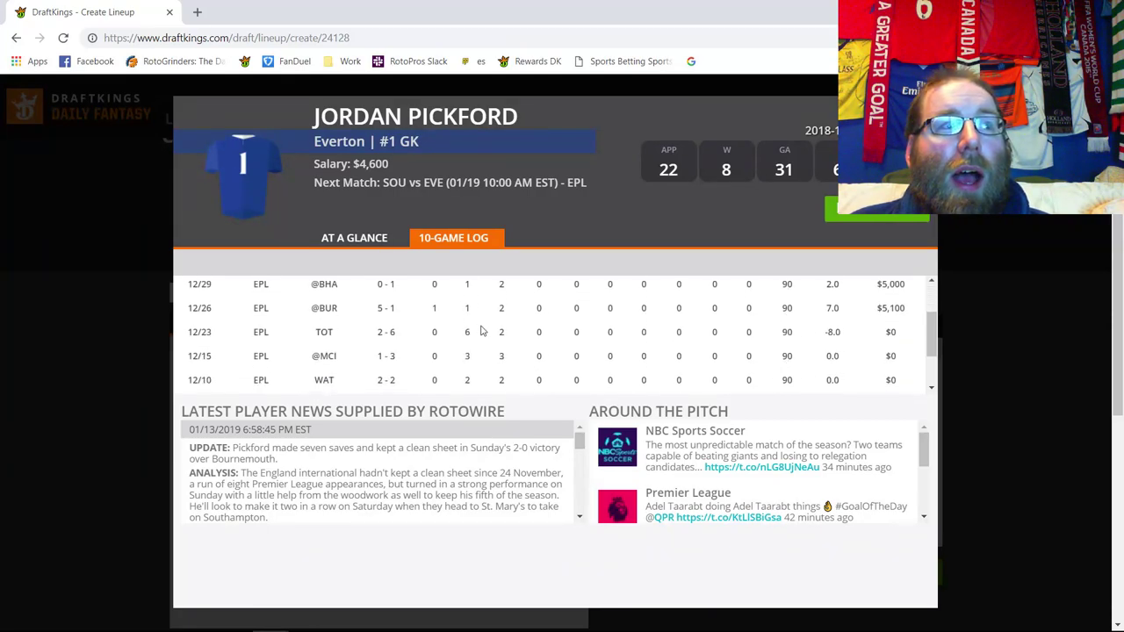
scroll(471, 344, down, 3)
scroll(469, 337, down, 1)
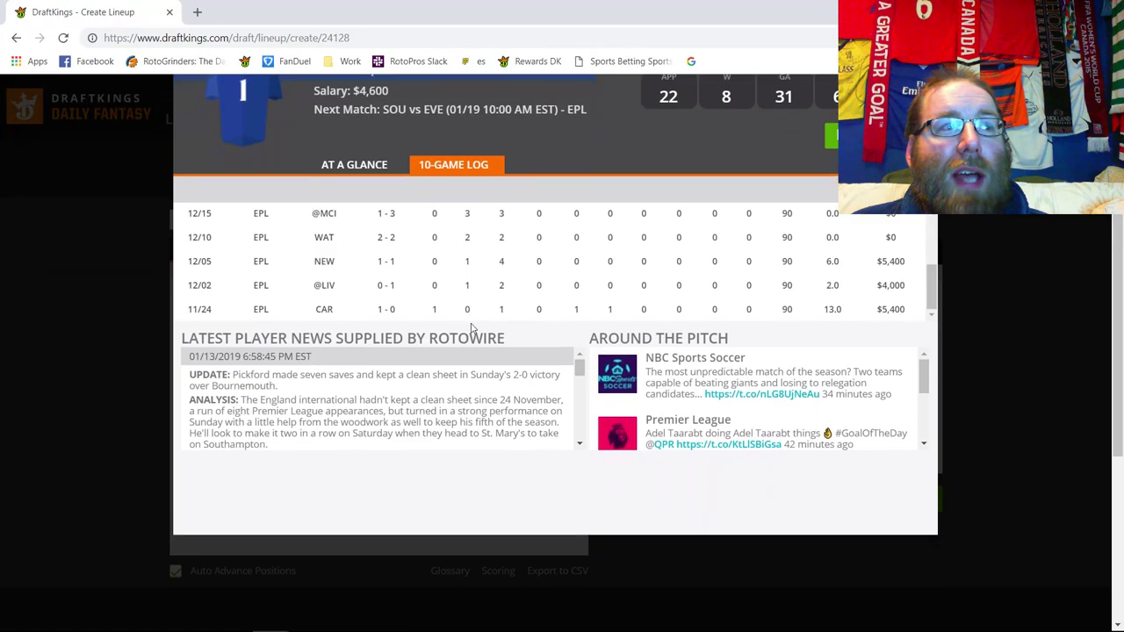
scroll(467, 309, up, 4)
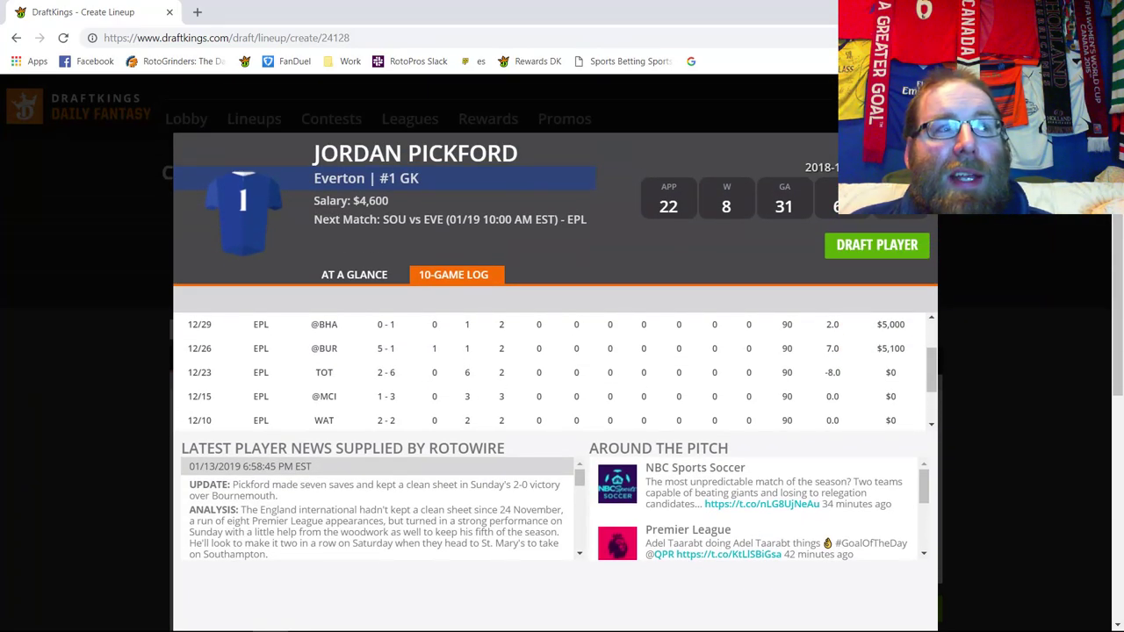
key(Escape)
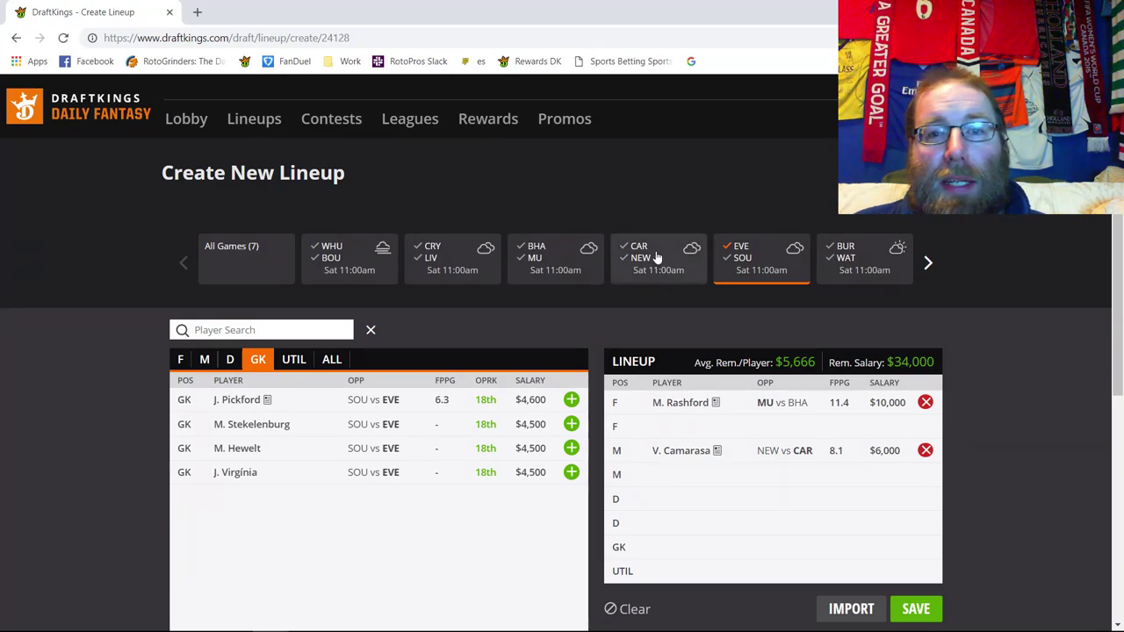
Step: Add Everton defender Lucas Digne to the lineup and examine his 10-game log
click(232, 360)
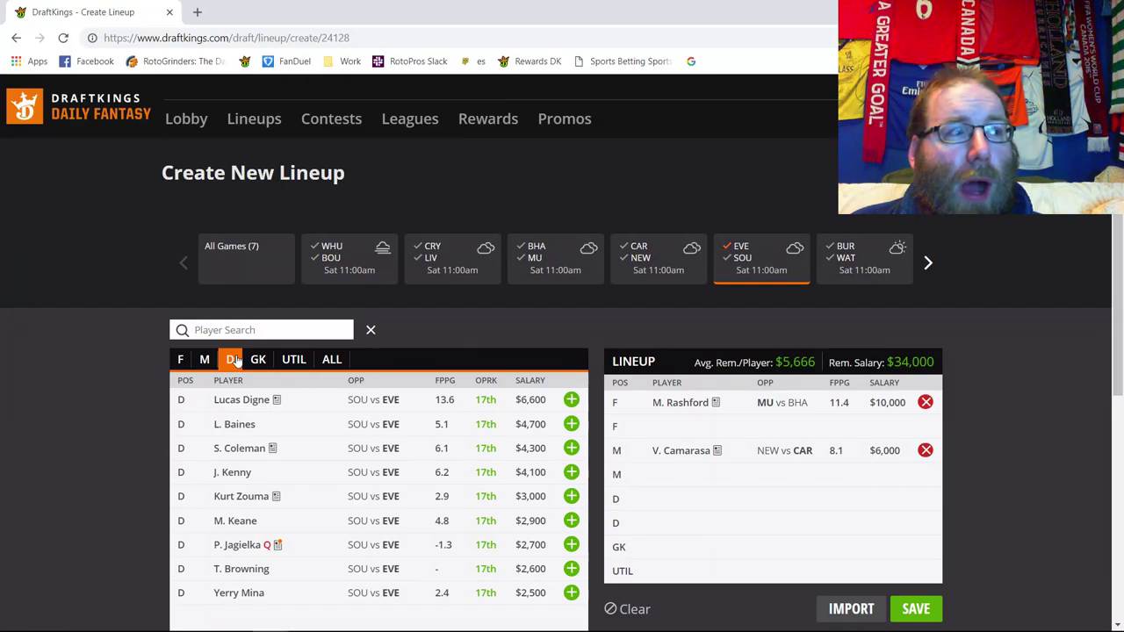
click(572, 401)
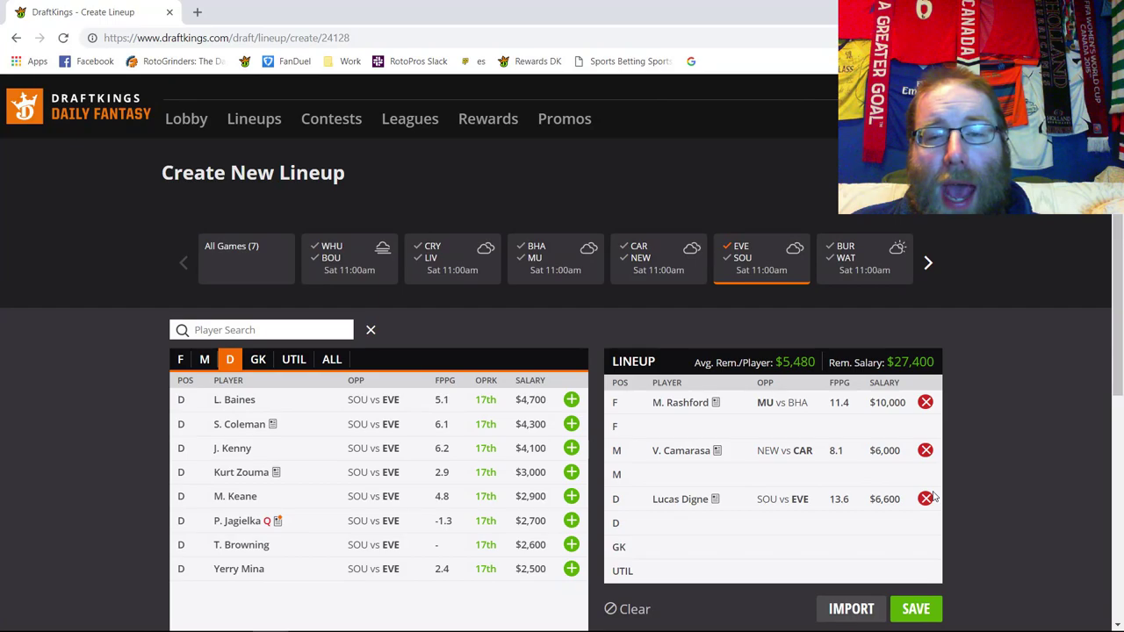
click(674, 498)
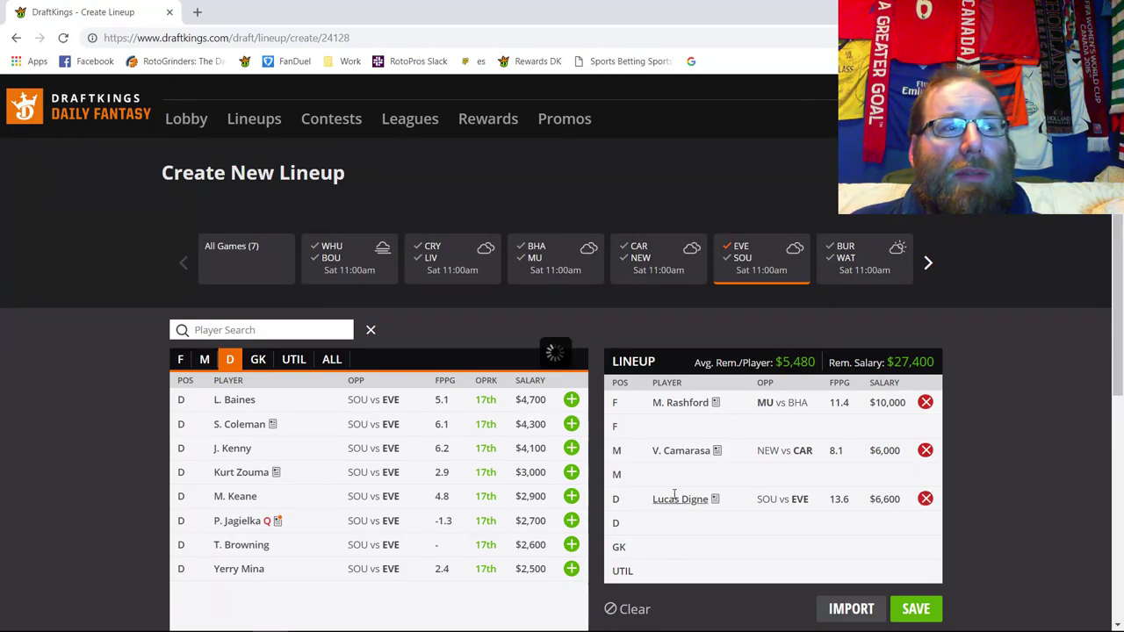
click(432, 246)
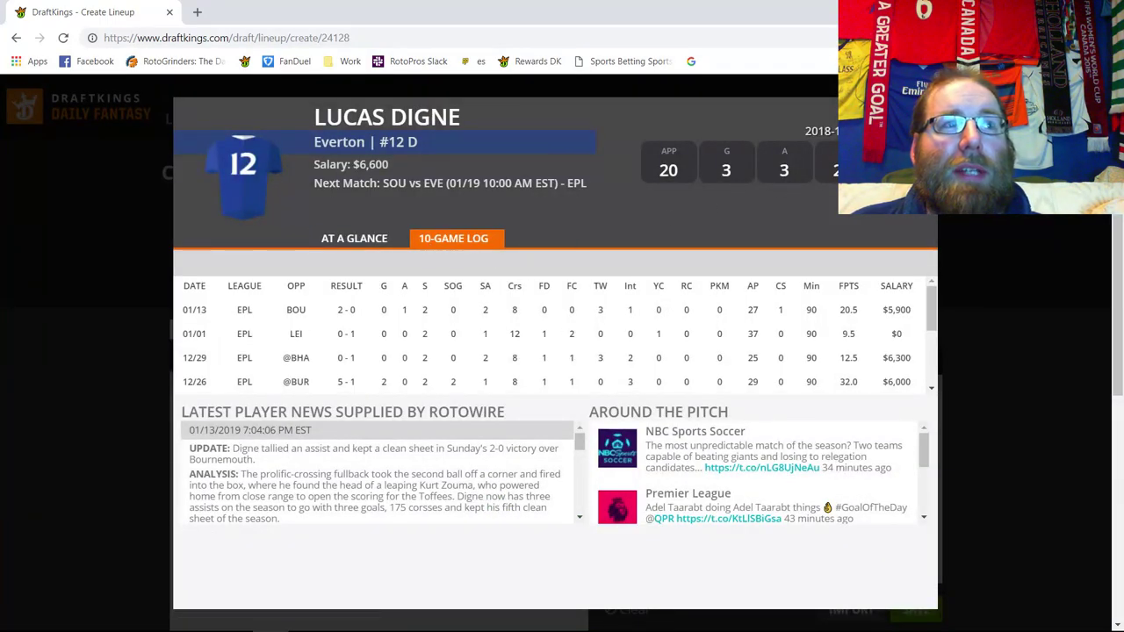
key(Escape)
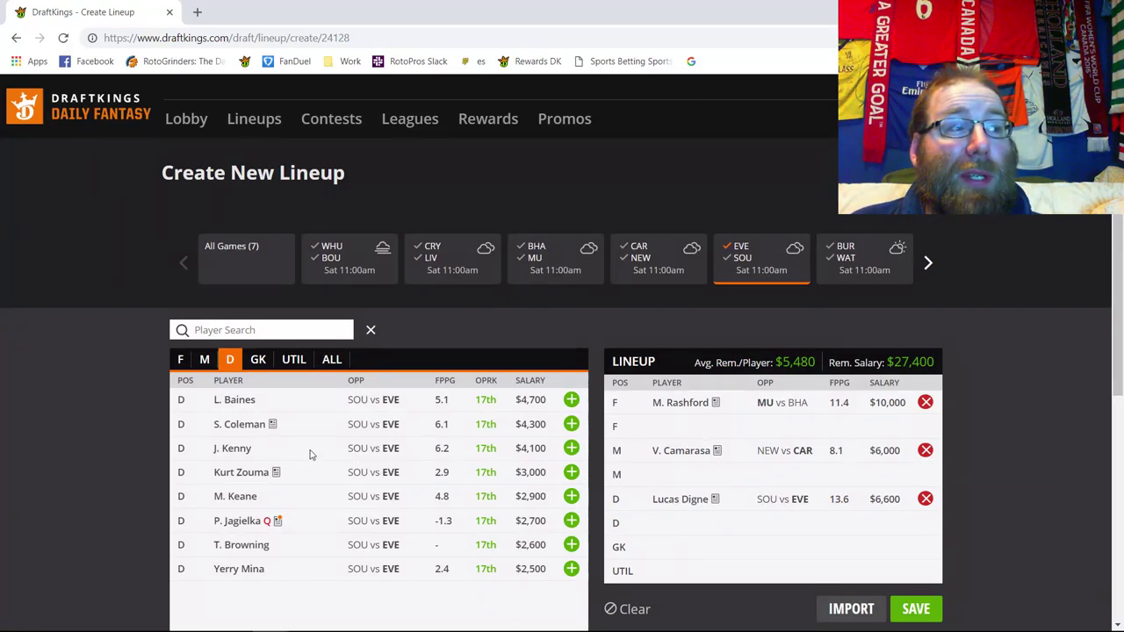
Step: Add Everton defender S. Coleman to the lineup and remove Lucas Digne
click(571, 424)
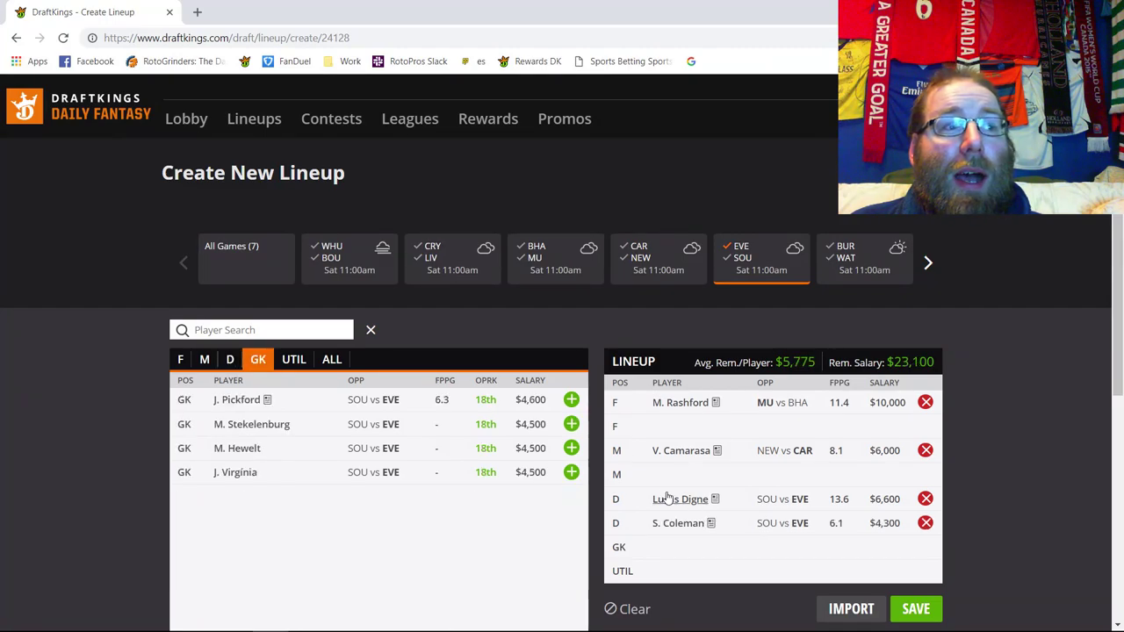
click(926, 499)
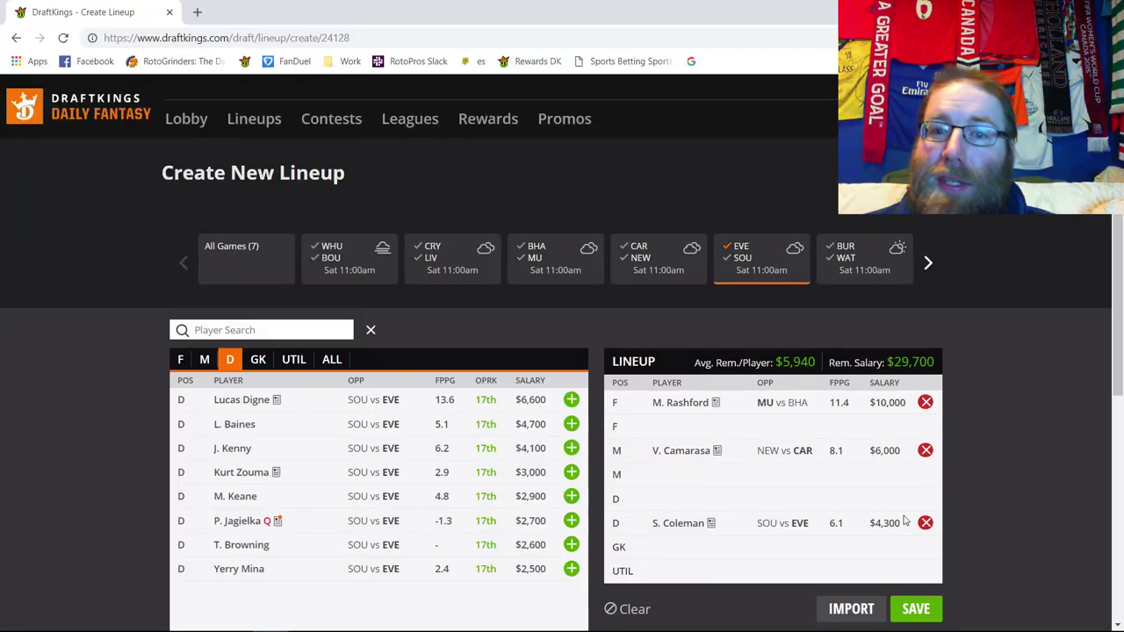
Step: Try Everton midfielder G. Sigurdsson in the lineup, and remove both him and V. Camarasa
click(205, 361)
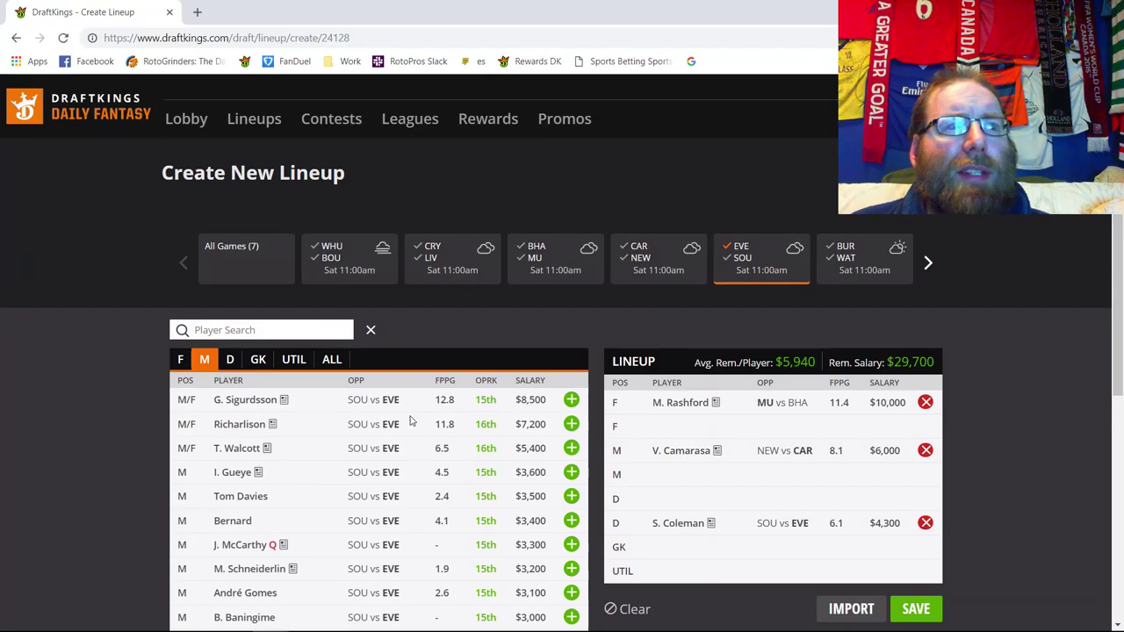
click(571, 399)
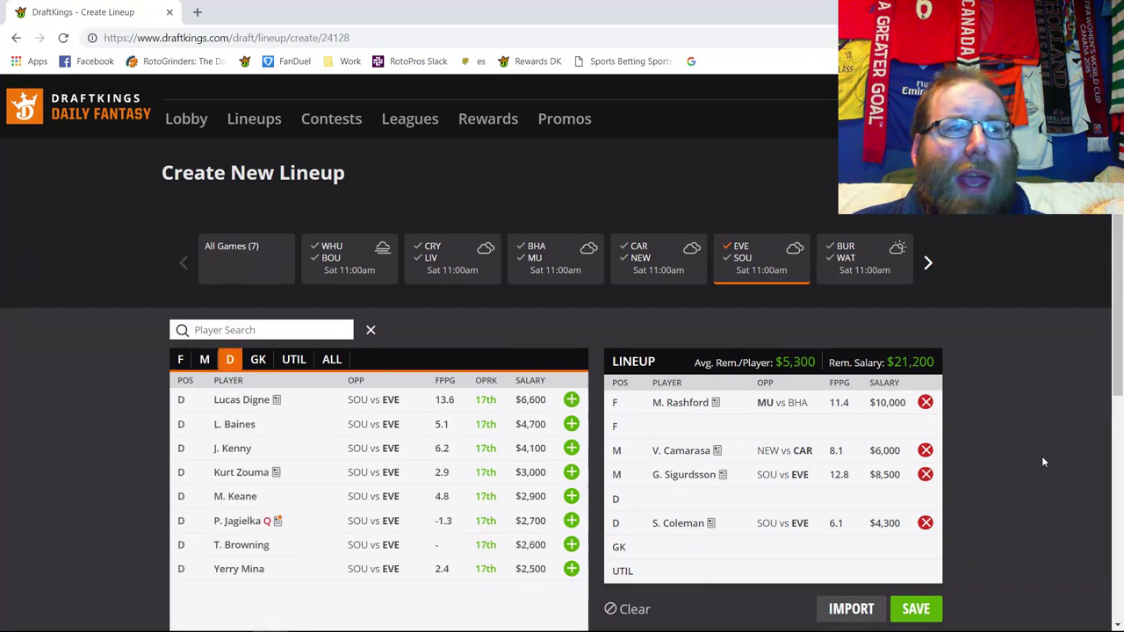
click(926, 451)
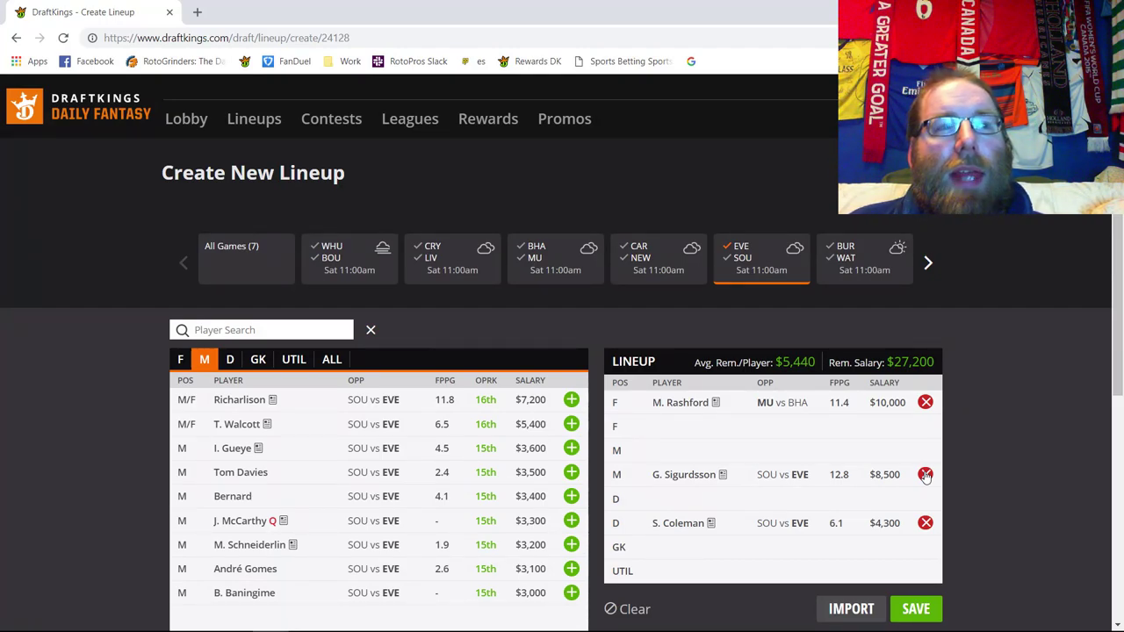
click(926, 475)
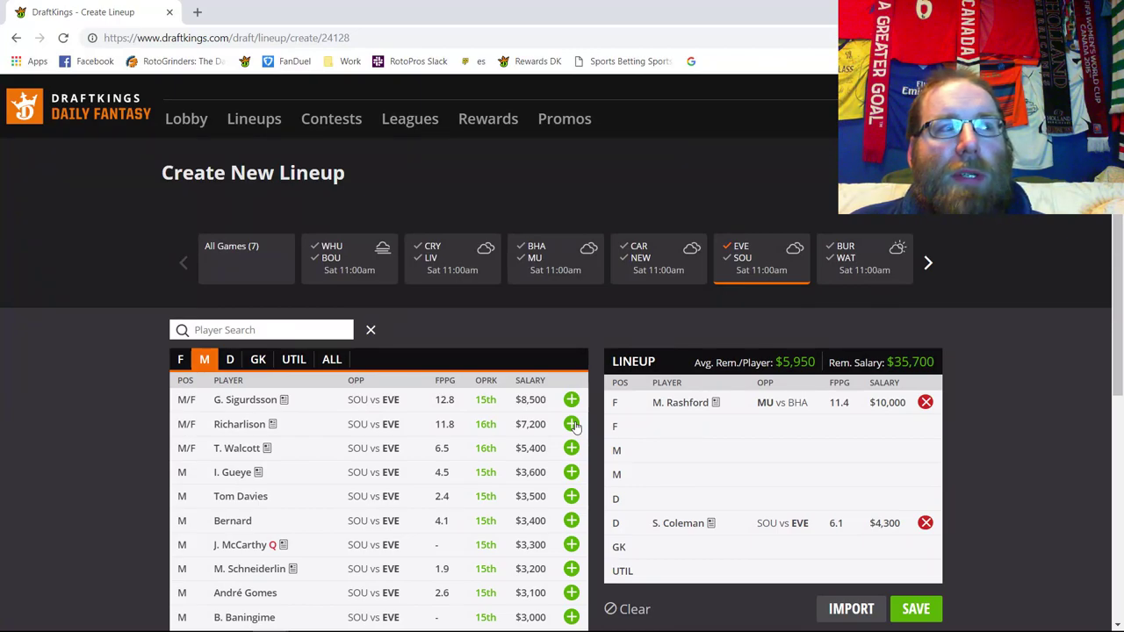
Step: Compare the Everton and Southampton forwards, and try Shane Long in the lineup before removing him
click(180, 360)
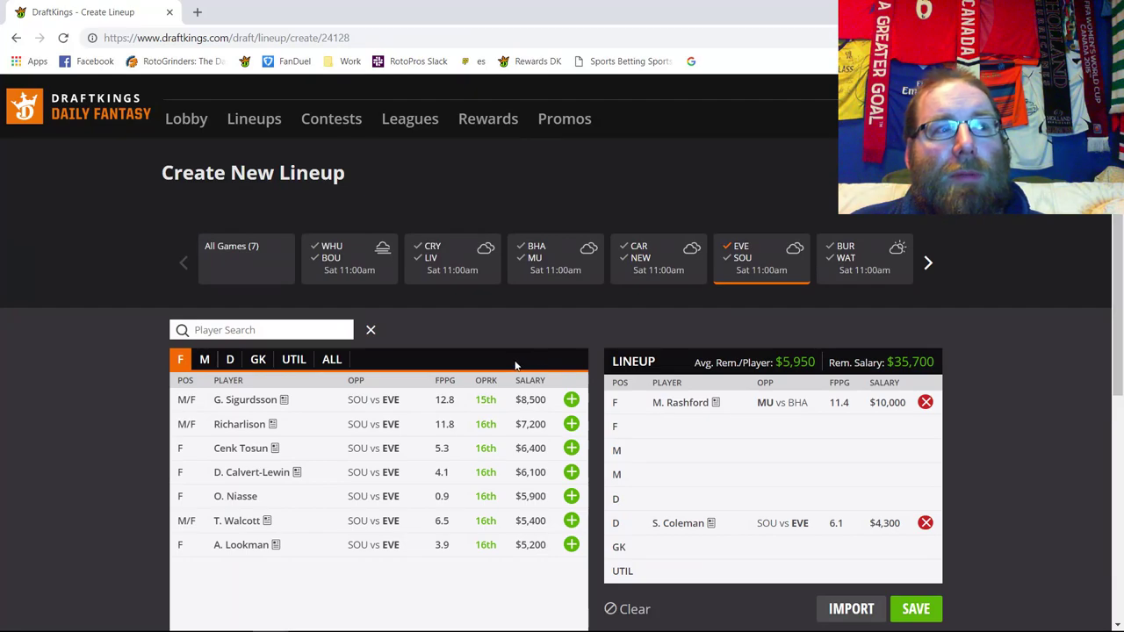
click(743, 263)
click(742, 266)
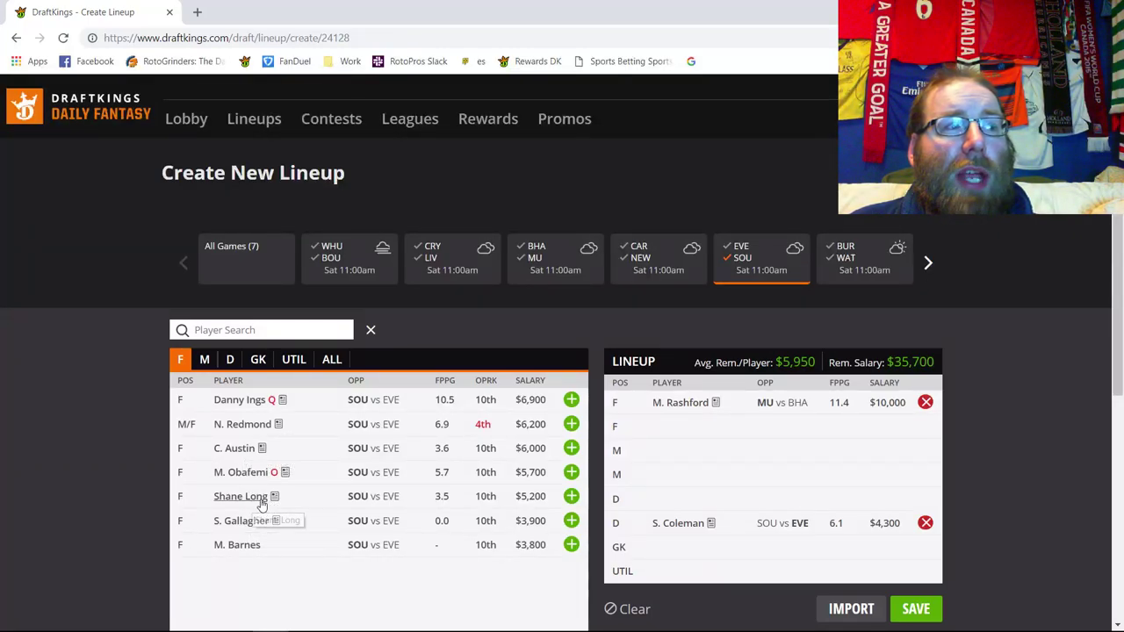
click(572, 497)
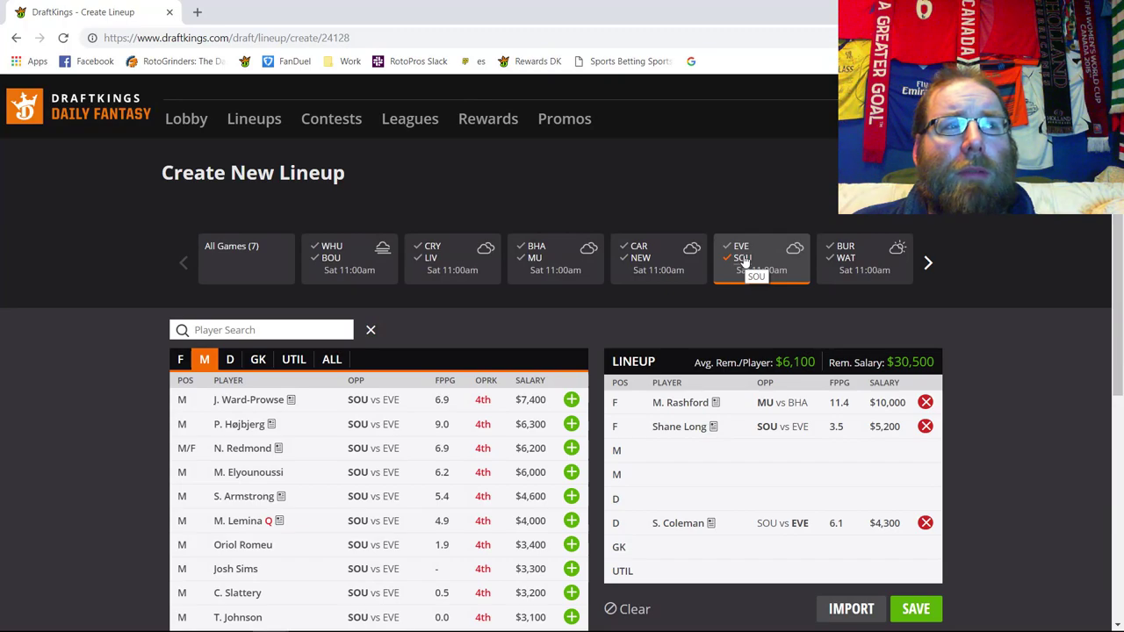
click(926, 428)
Step: List Southampton's midfielders and examine J. Ward-Prowse's season stats and latest news
click(205, 361)
click(255, 401)
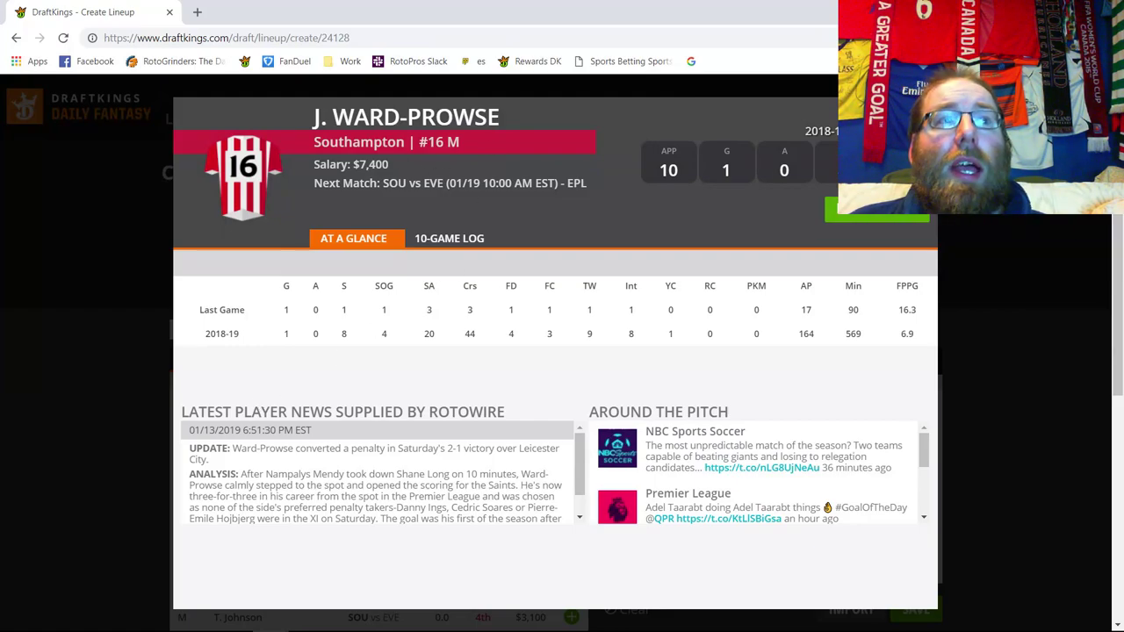
key(Escape)
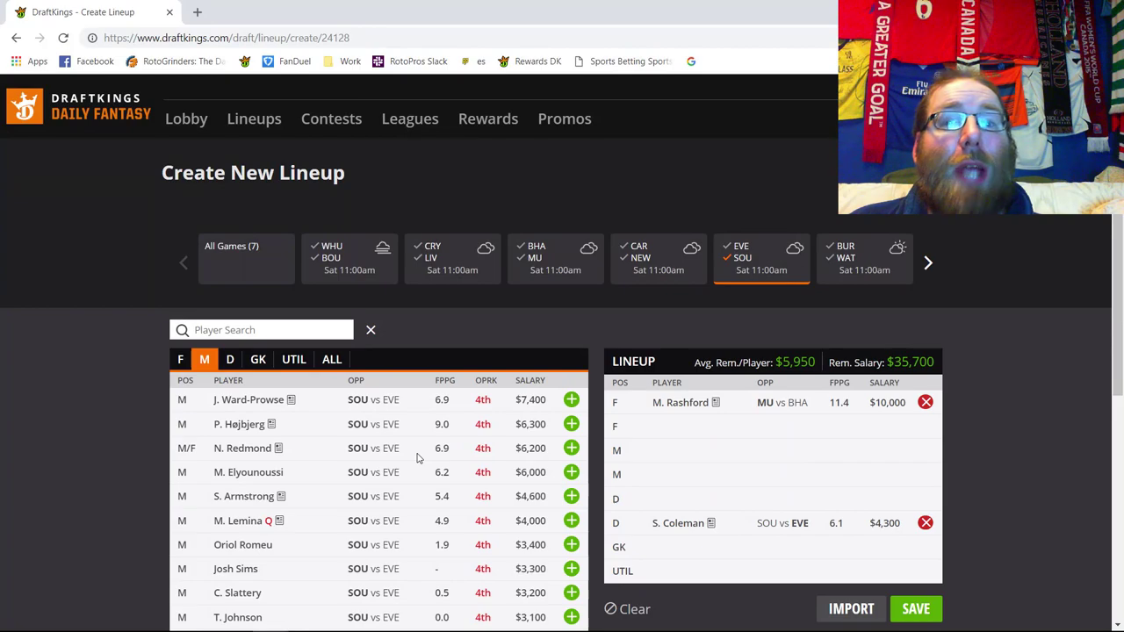
Step: Review Southampton's forwards, defenders and goalkeepers by salary and average points
scroll(565, 434, down, 1)
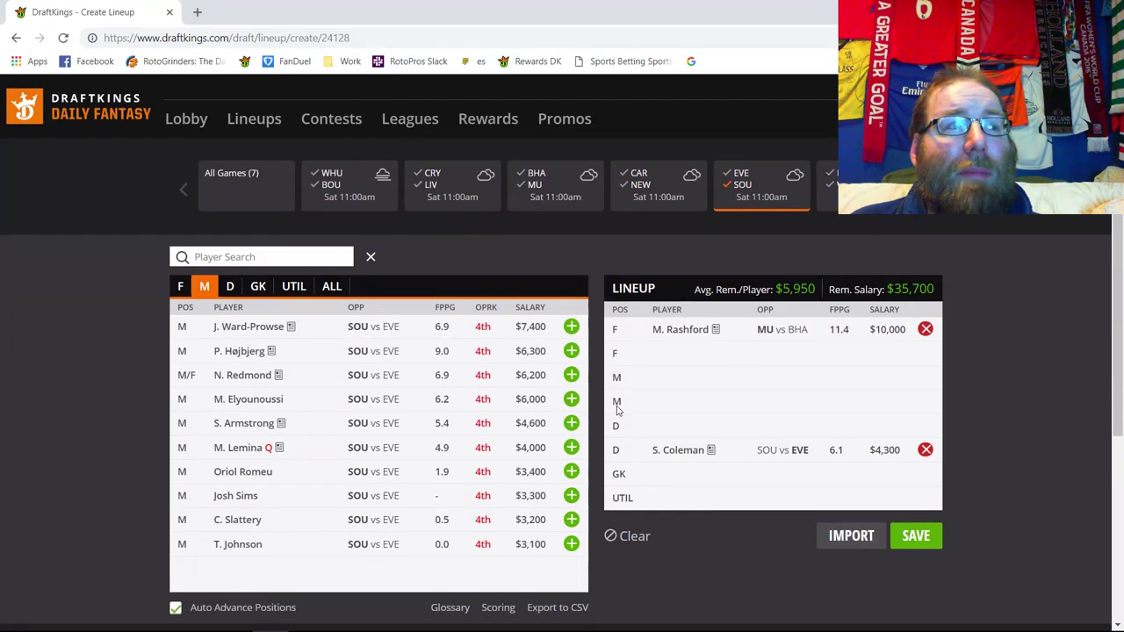
click(184, 287)
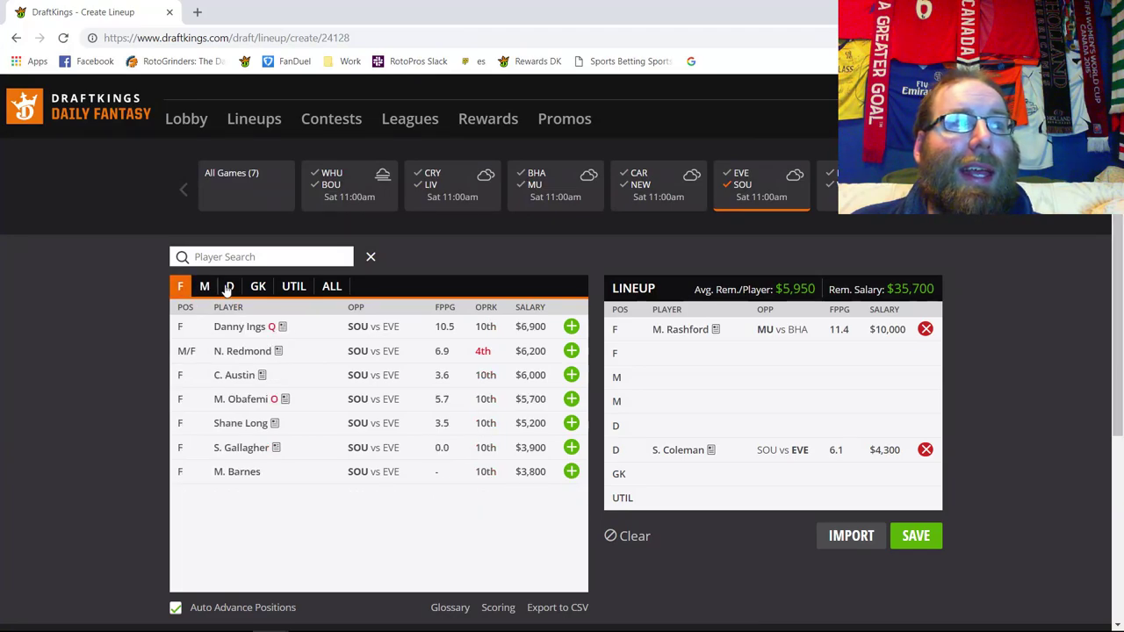
click(228, 287)
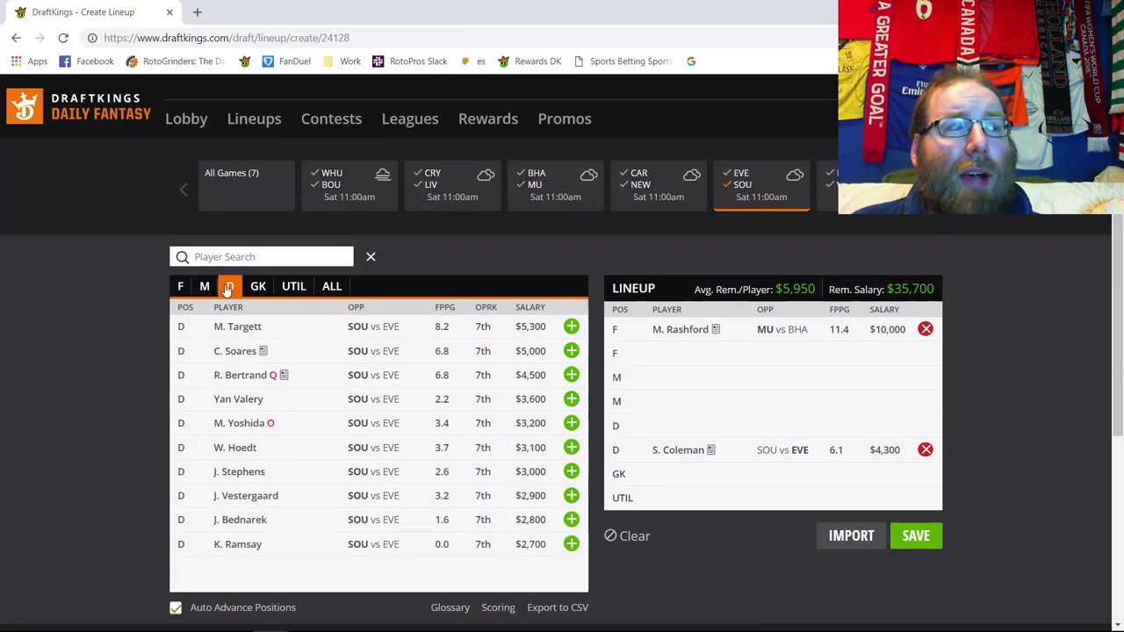
click(257, 288)
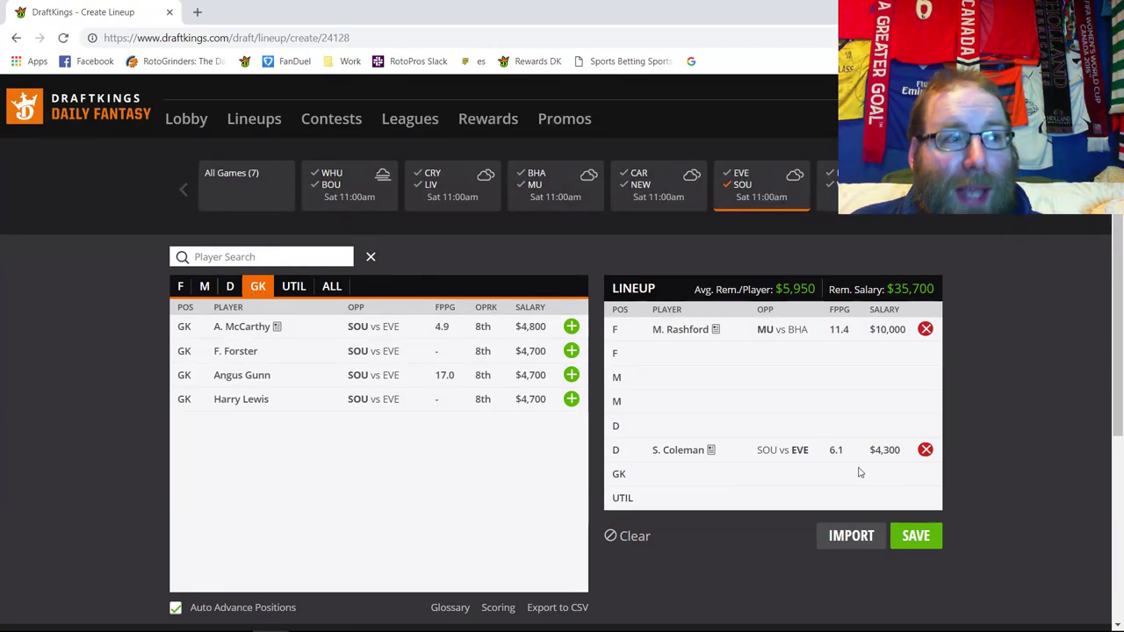
Step: Try Southampton's Angus Gunn as goalkeeper, remove him, and return to the team's midfielders
click(571, 375)
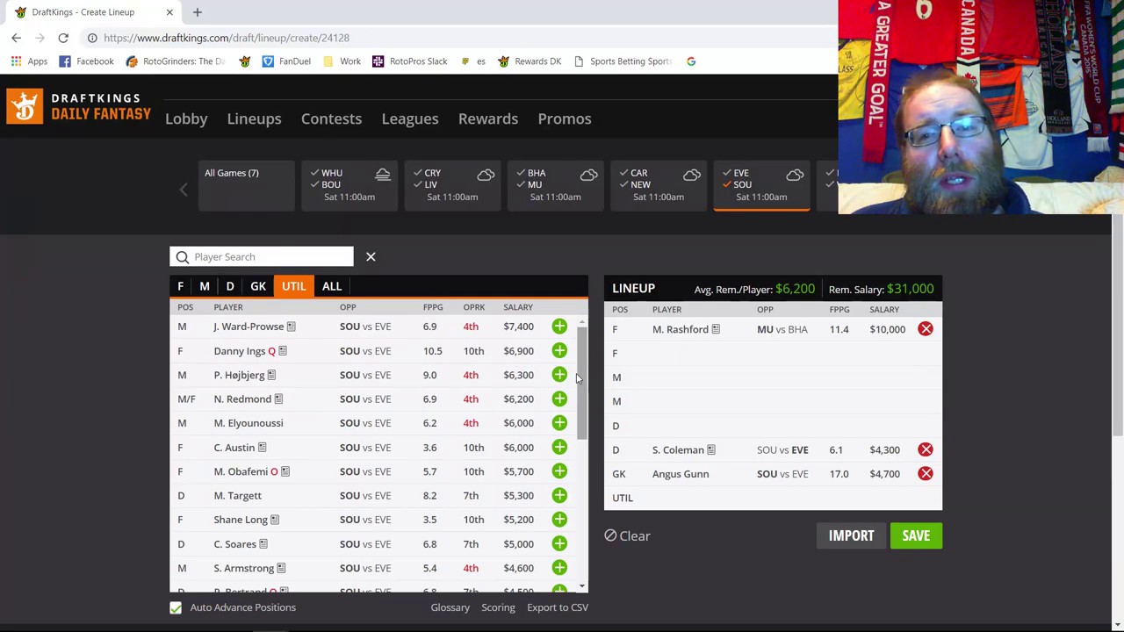
click(926, 474)
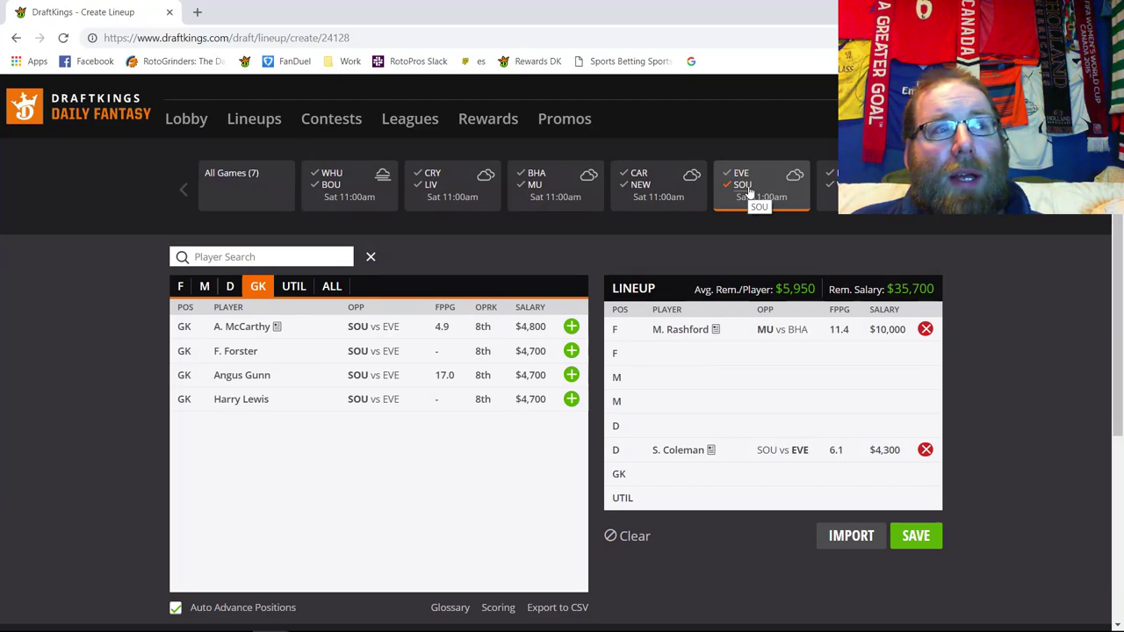
click(204, 287)
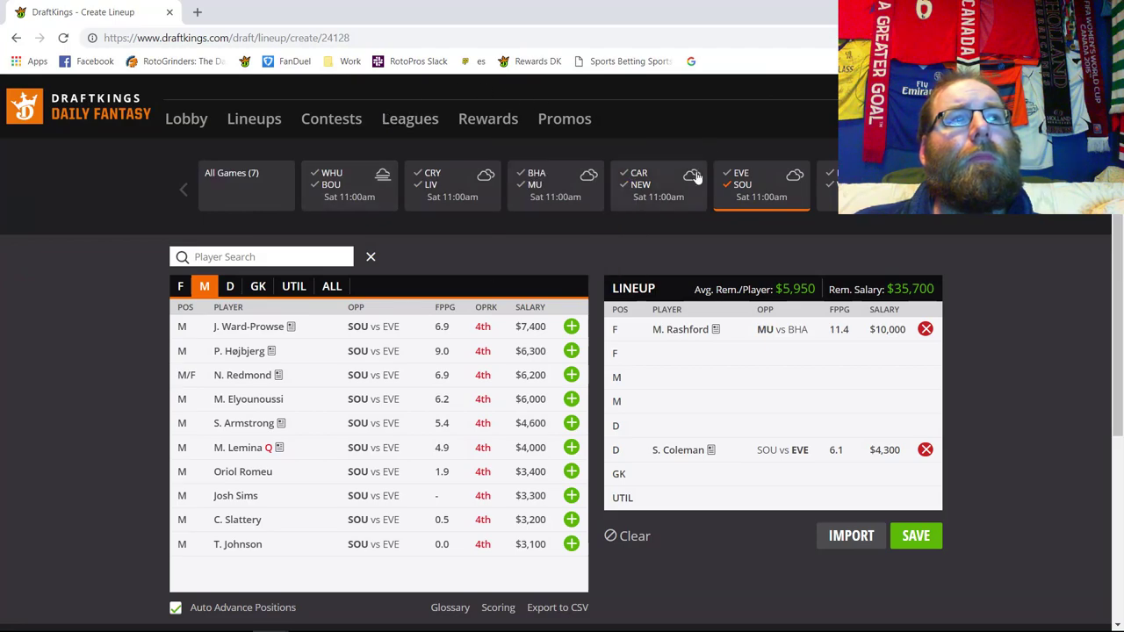
Step: Switch the pool to the Burnley–Watford match and add goalkeeper Tom Heaton to the lineup
click(743, 186)
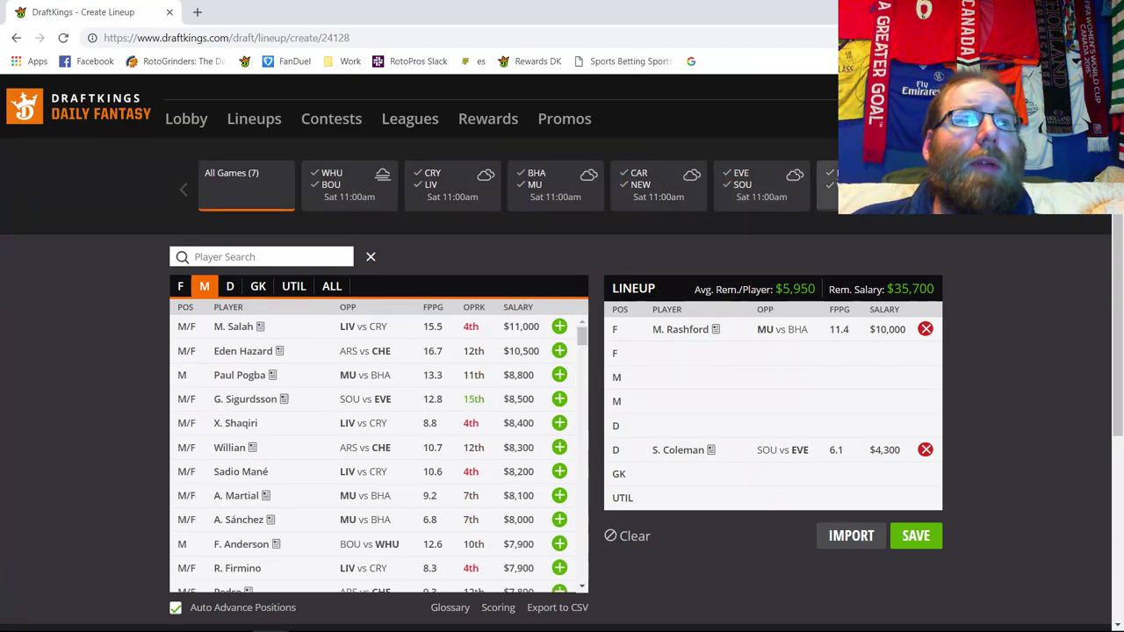
click(828, 184)
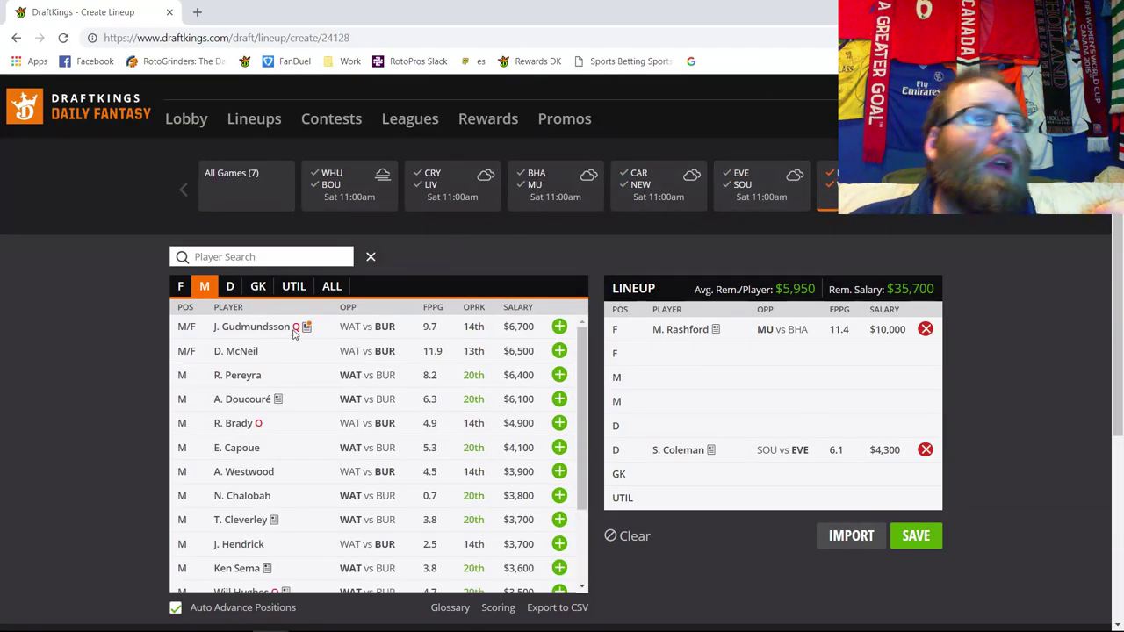
click(258, 288)
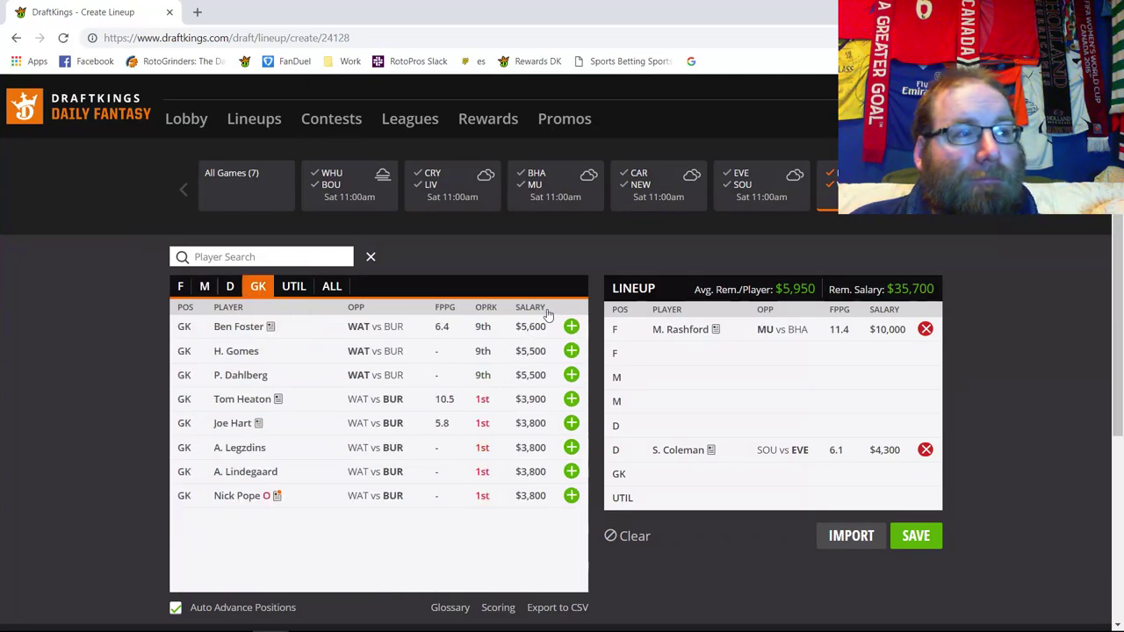
click(572, 399)
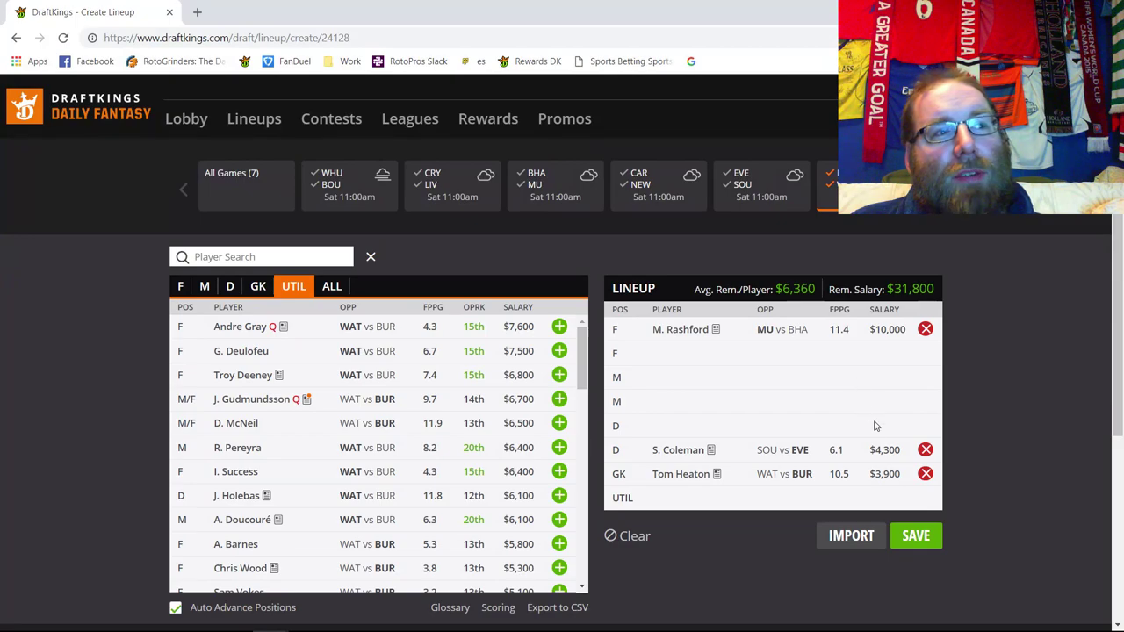
Step: Review goalkeeper Tom Heaton's points, opponents and results in his 10-game log
click(684, 475)
click(462, 240)
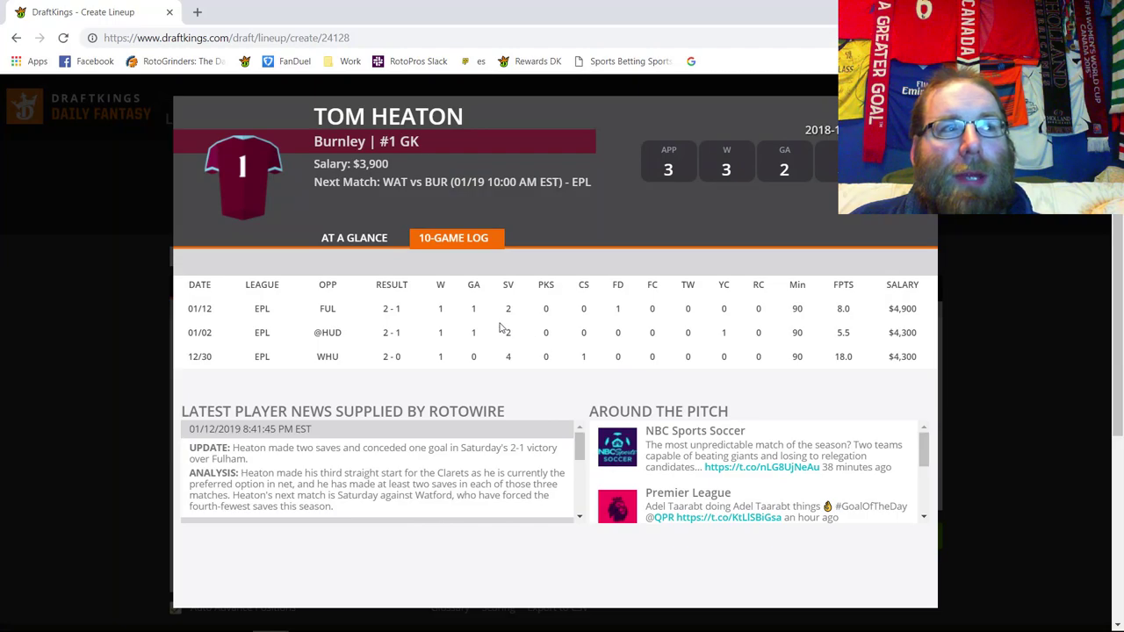
double_click(440, 309)
click(444, 357)
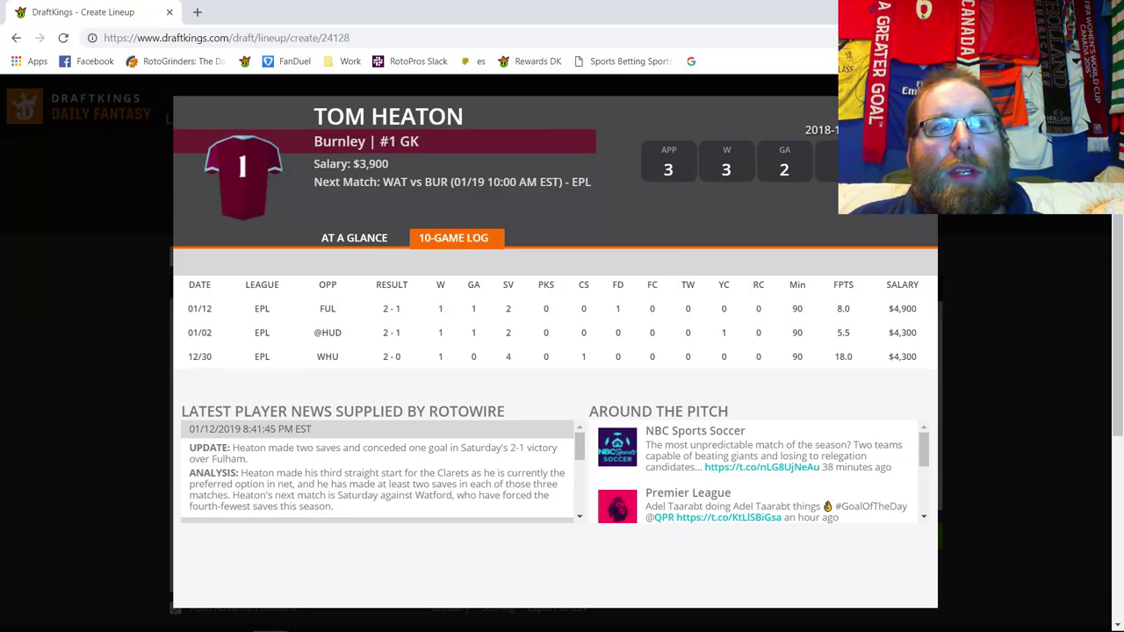
key(Escape)
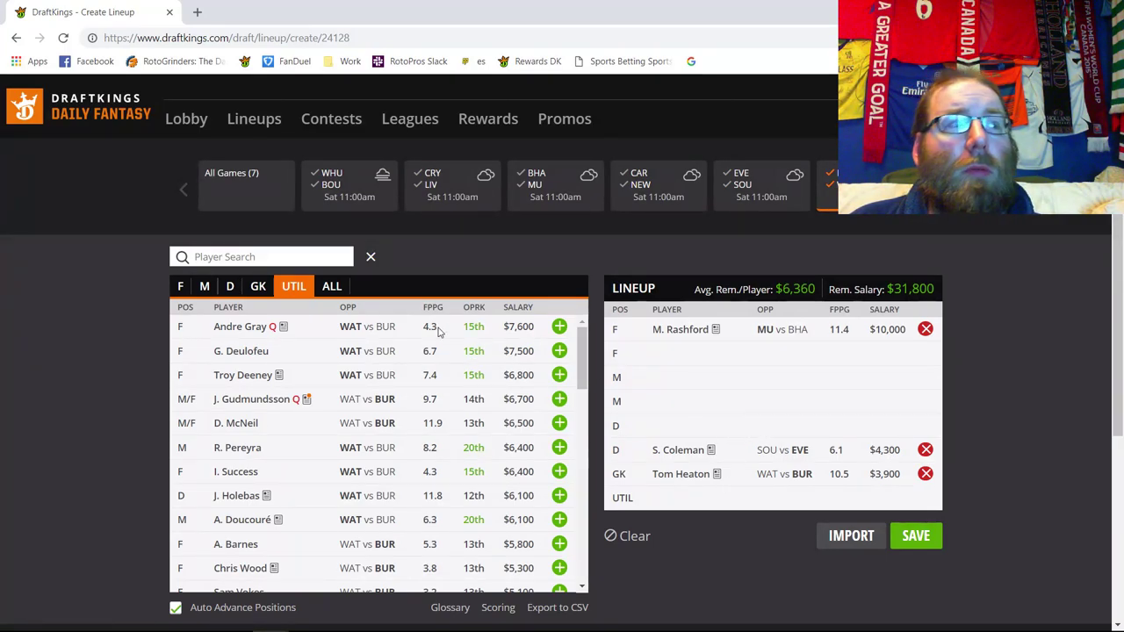
Step: Narrow the pool to Burnley's defenders and examine the 10-game logs of S. Ward and C. Taylor
click(832, 173)
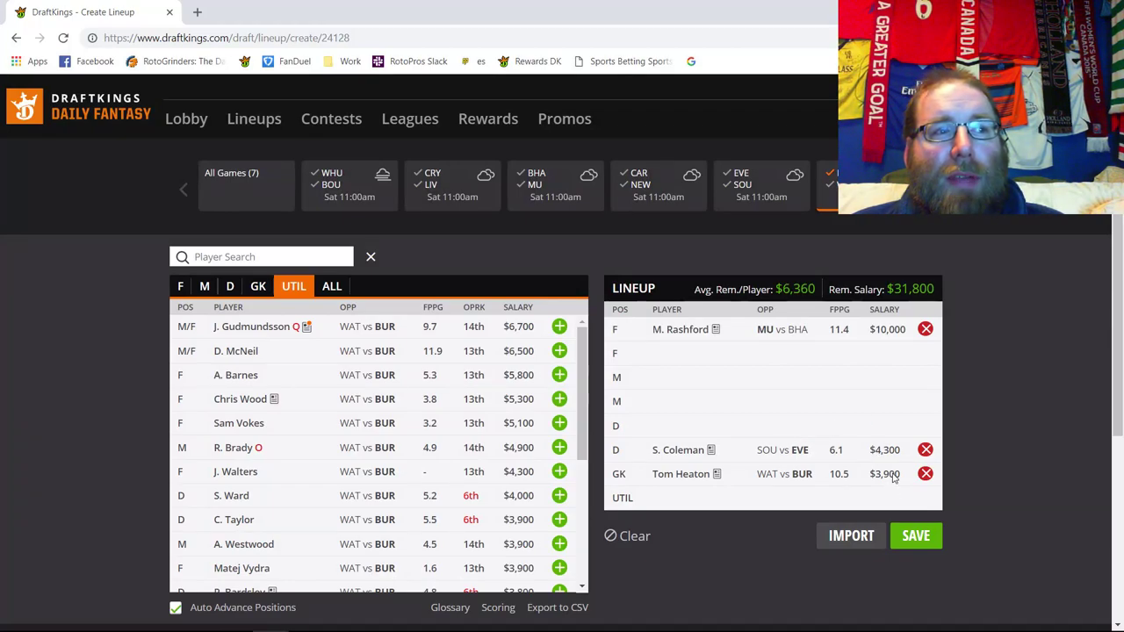
click(229, 285)
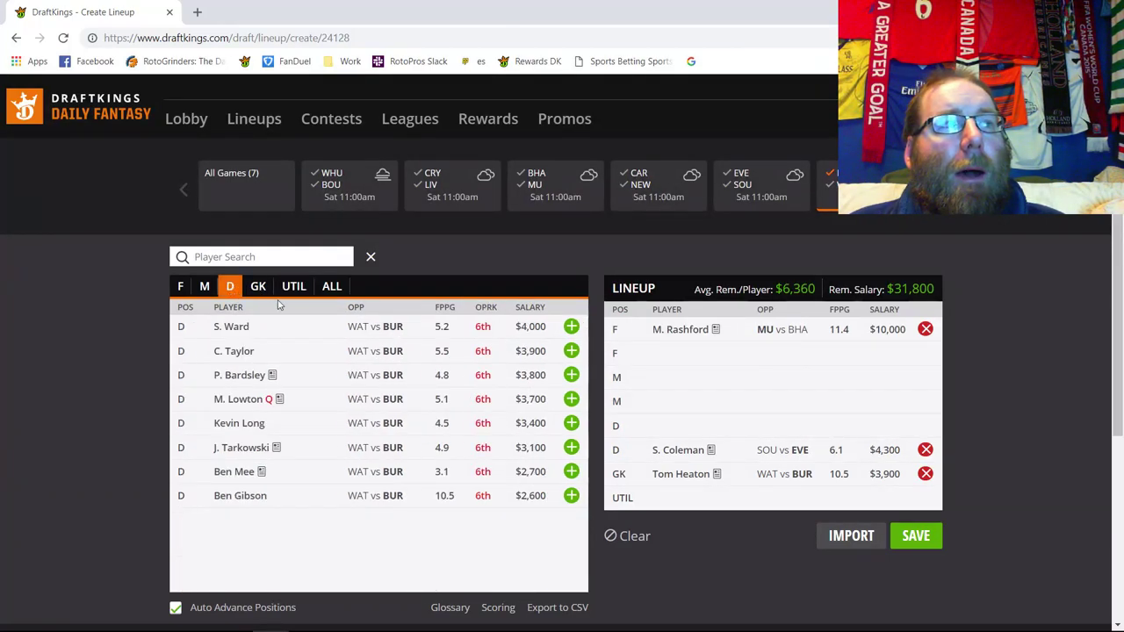
click(232, 326)
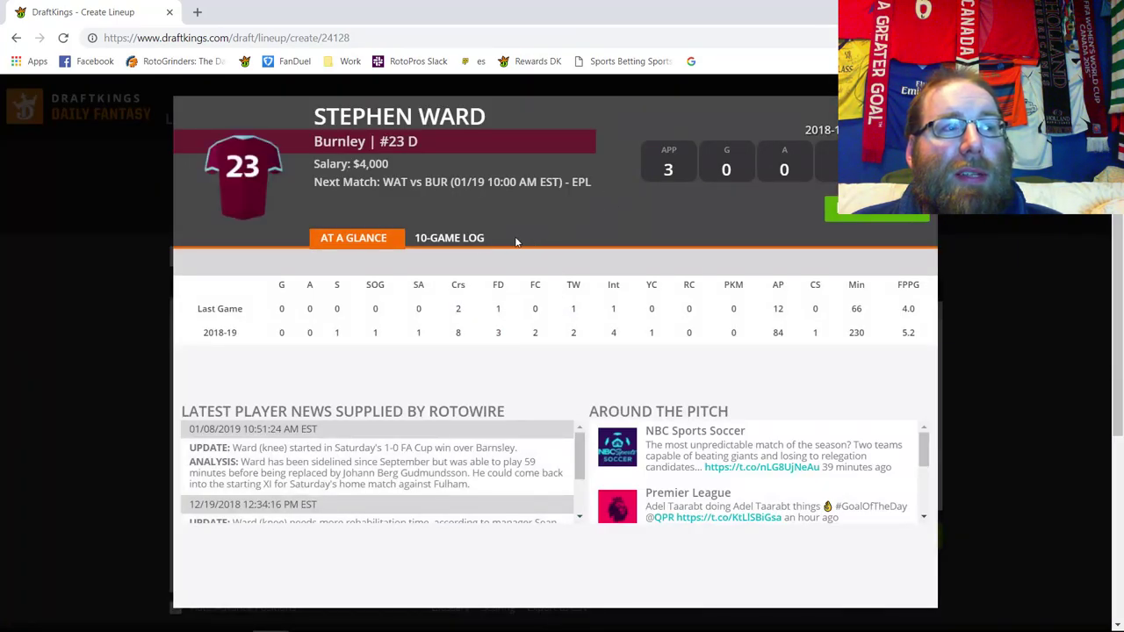
click(475, 240)
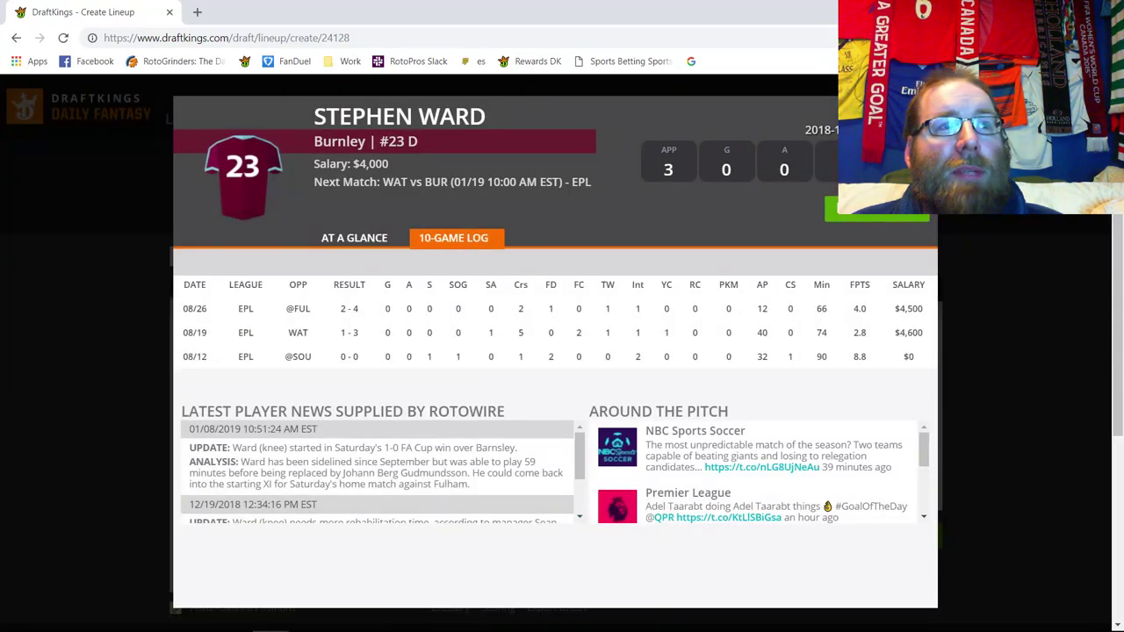
key(Escape)
click(233, 351)
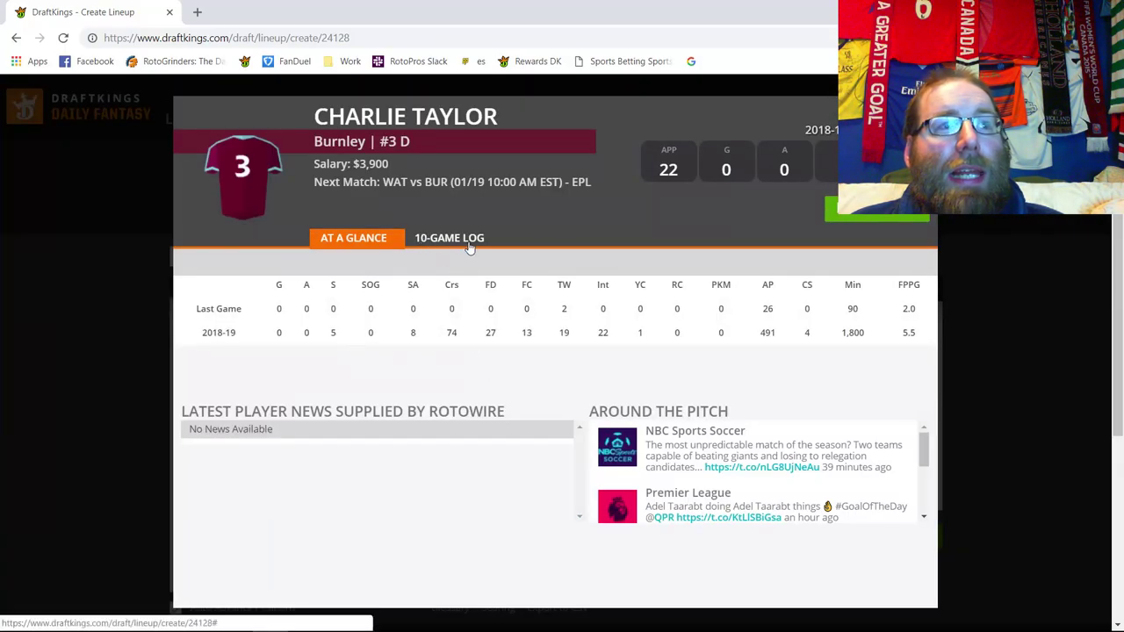
click(467, 240)
double_click(849, 308)
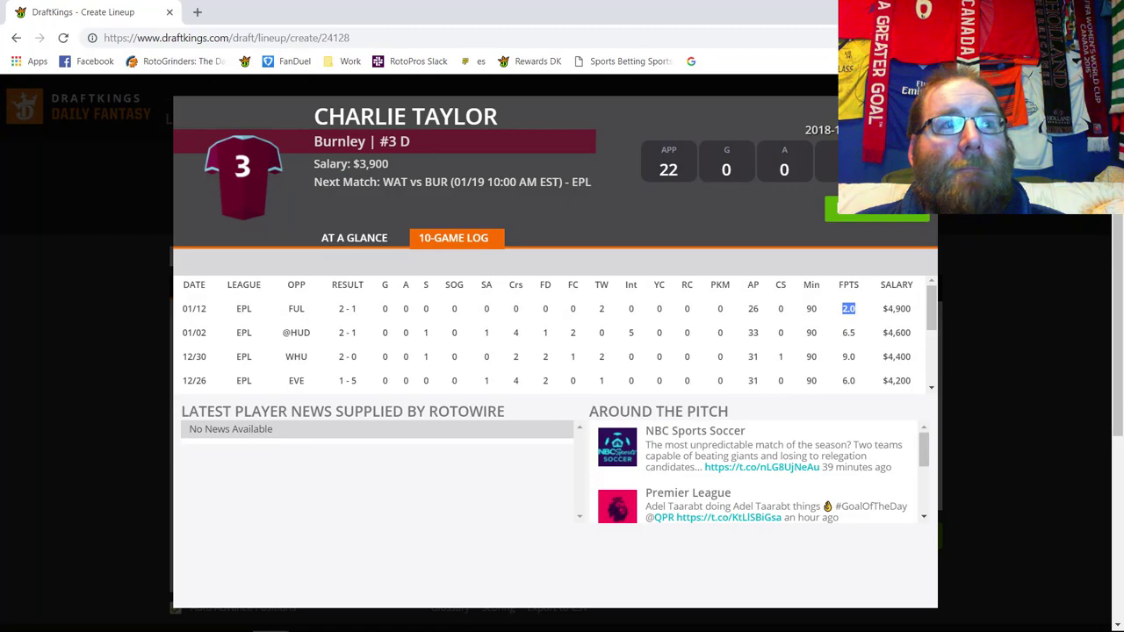
key(Escape)
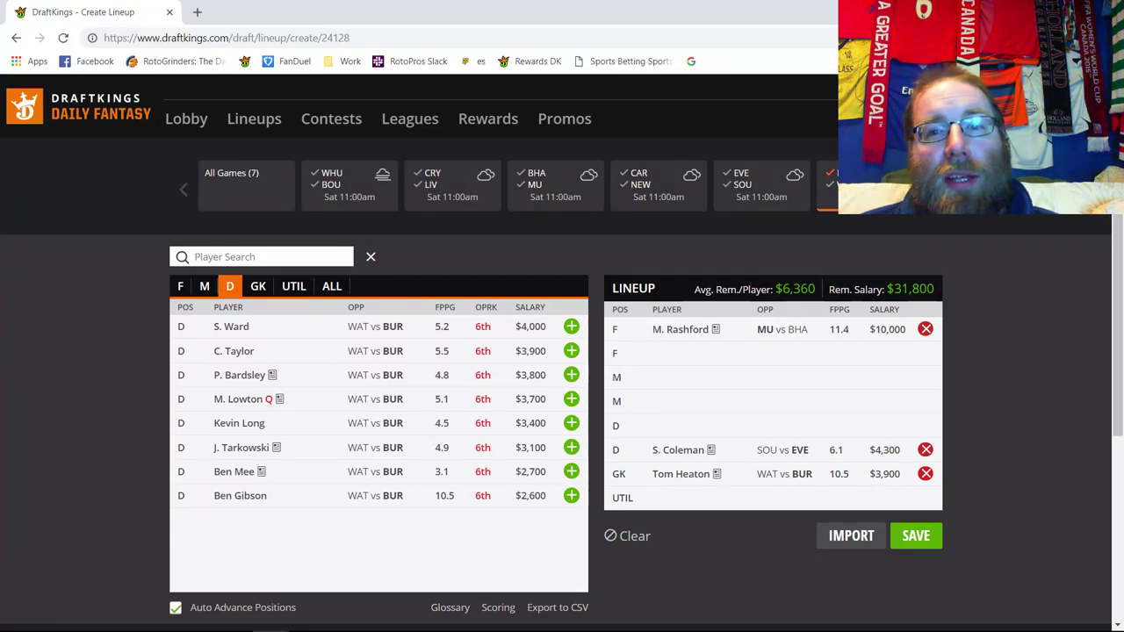
Step: List Burnley's midfielders and check J. Gudmundsson's season stats and latest news
click(206, 287)
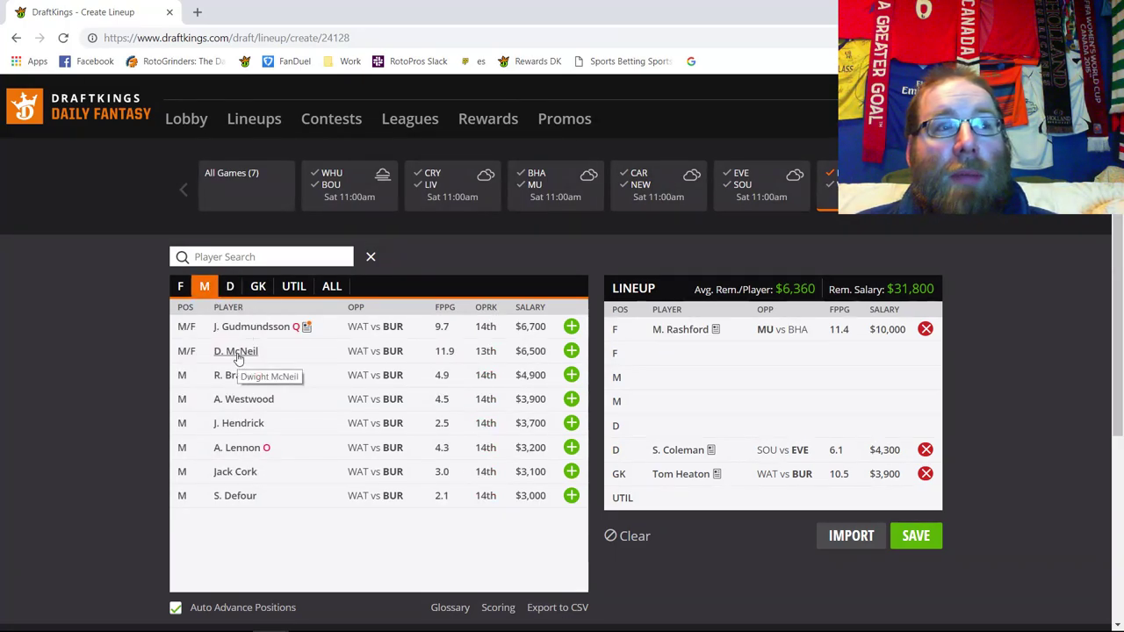
click(255, 326)
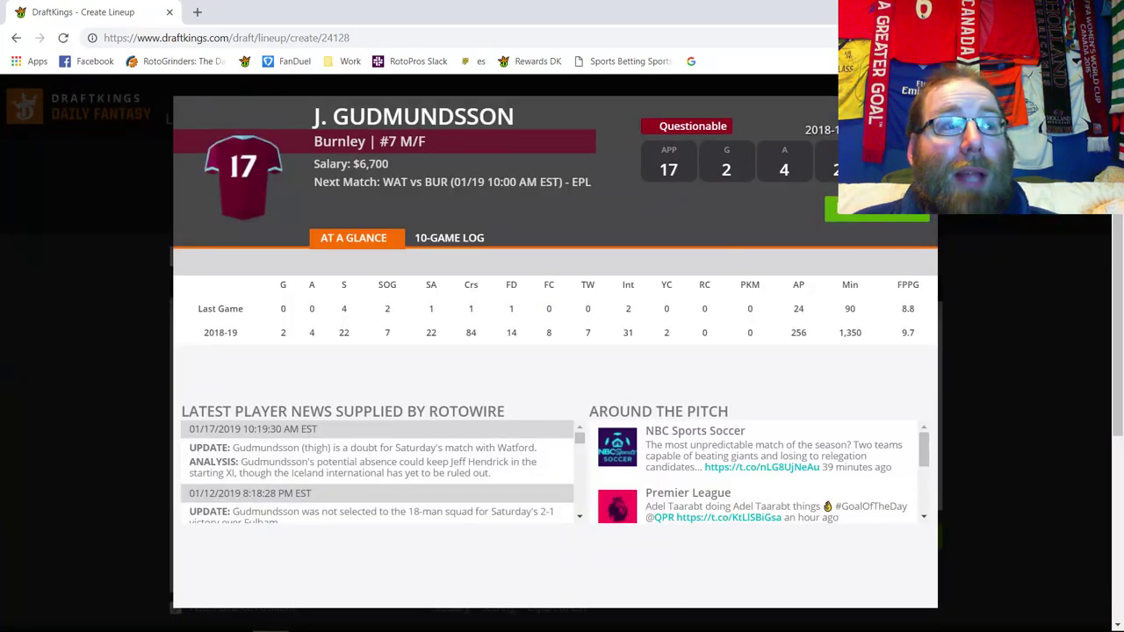
key(Escape)
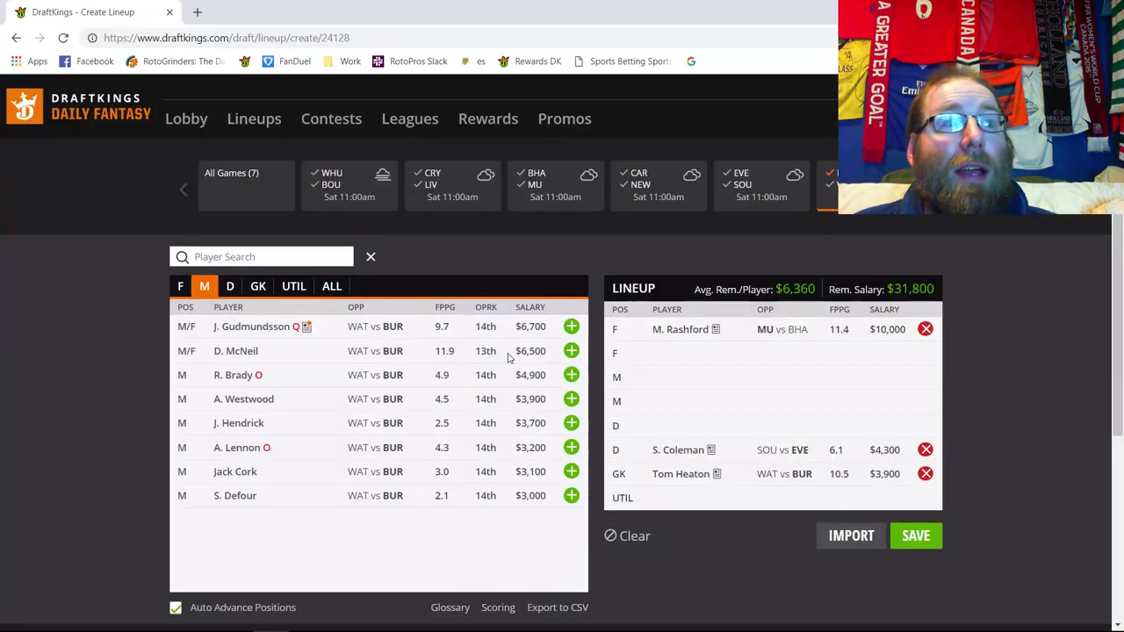
Step: Add Burnley's D. McNeil to the lineup as a midfielder and review his recent fantasy points
click(570, 351)
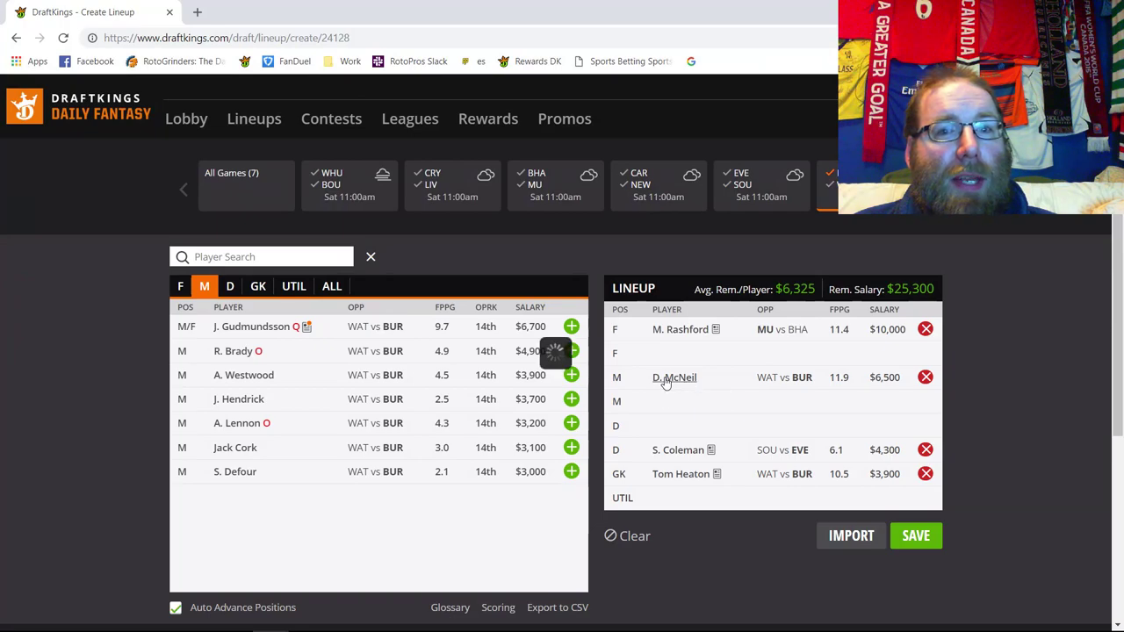
click(667, 380)
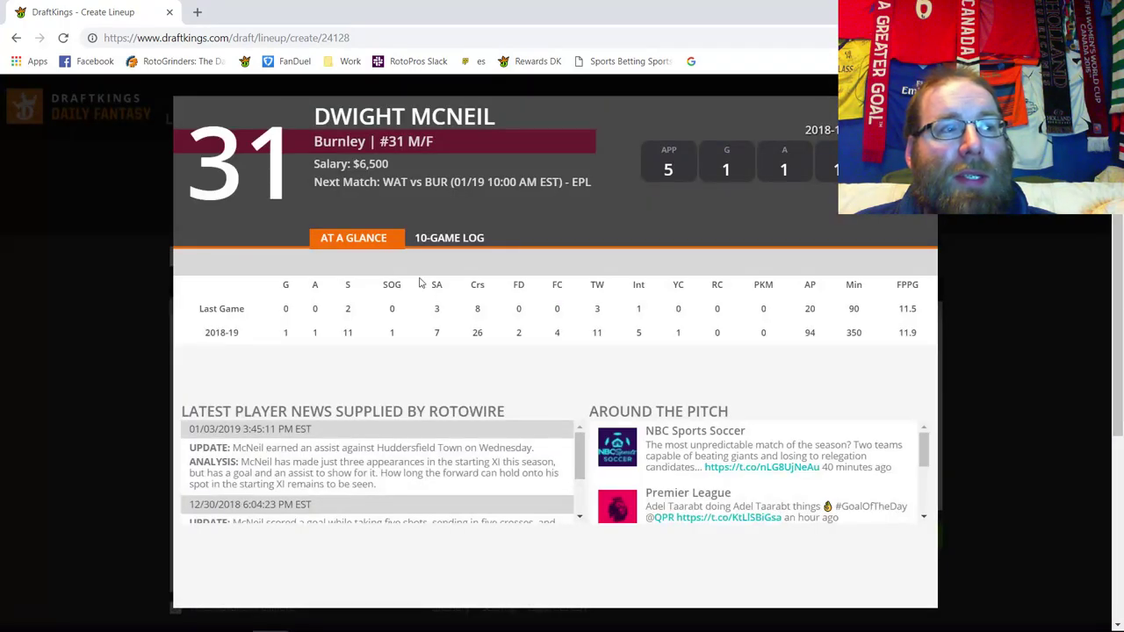
double_click(854, 308)
key(Escape)
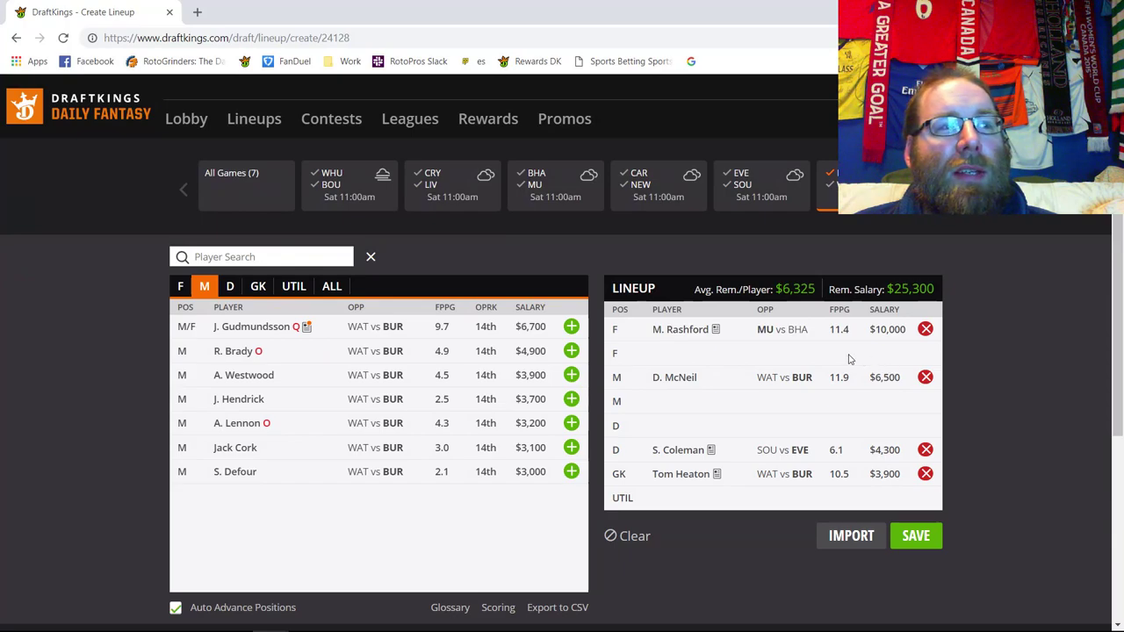
Step: List Burnley's forwards and examine A. Barnes's season stats and 10-game log
click(181, 286)
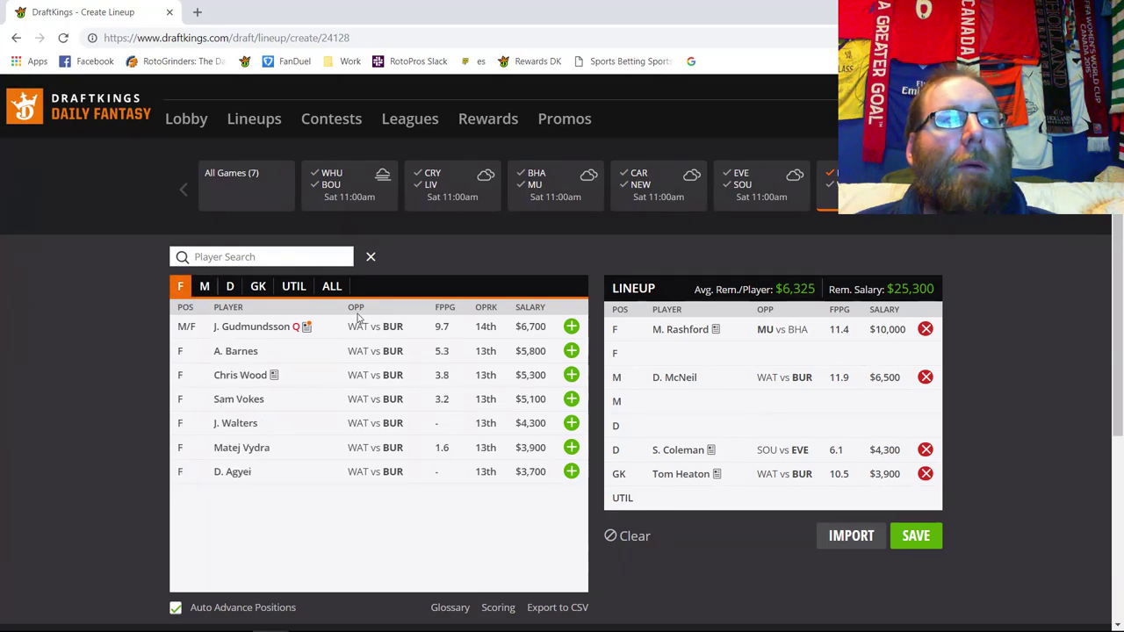
click(237, 352)
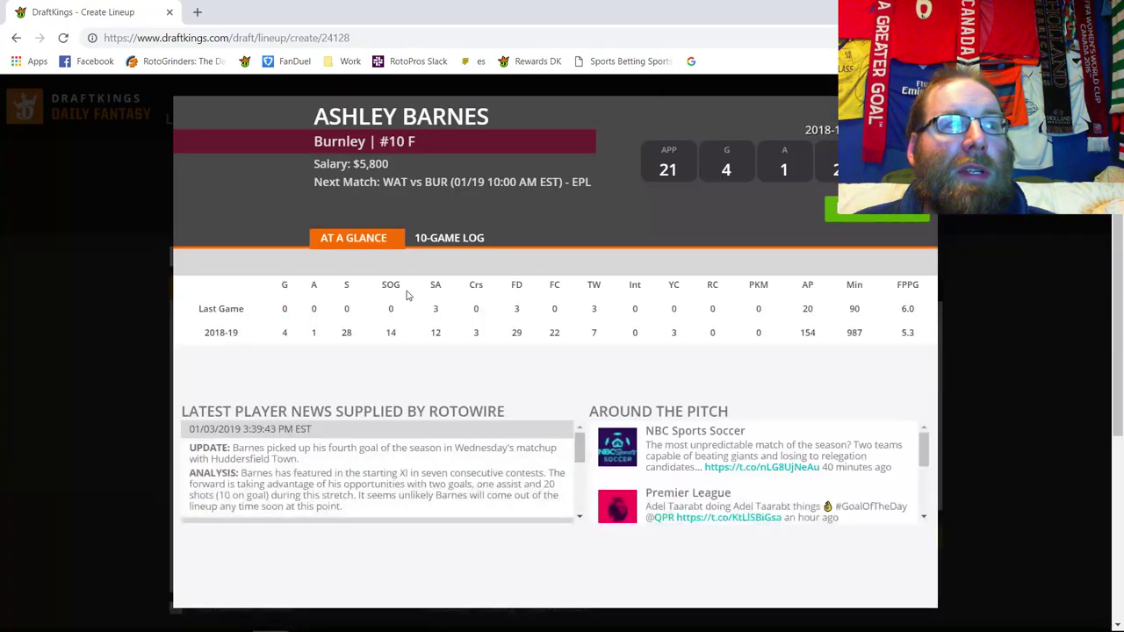
click(437, 238)
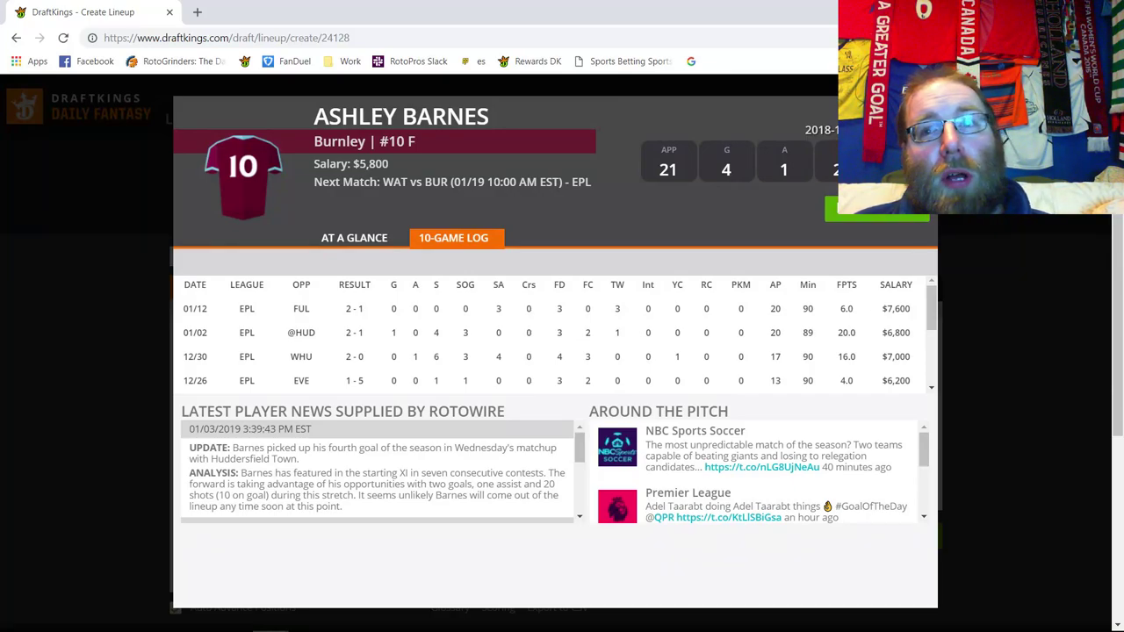
key(Escape)
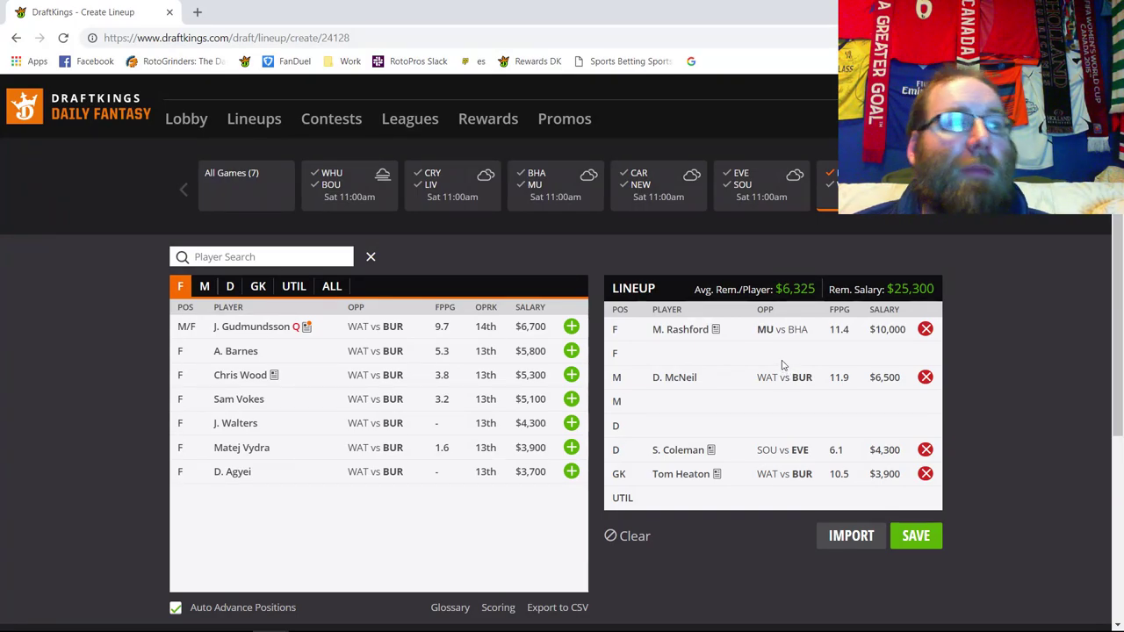
Step: Replace defender S. Coleman with Everton's Lucas Digne from the full player pool, and return to Burnley's players
click(925, 451)
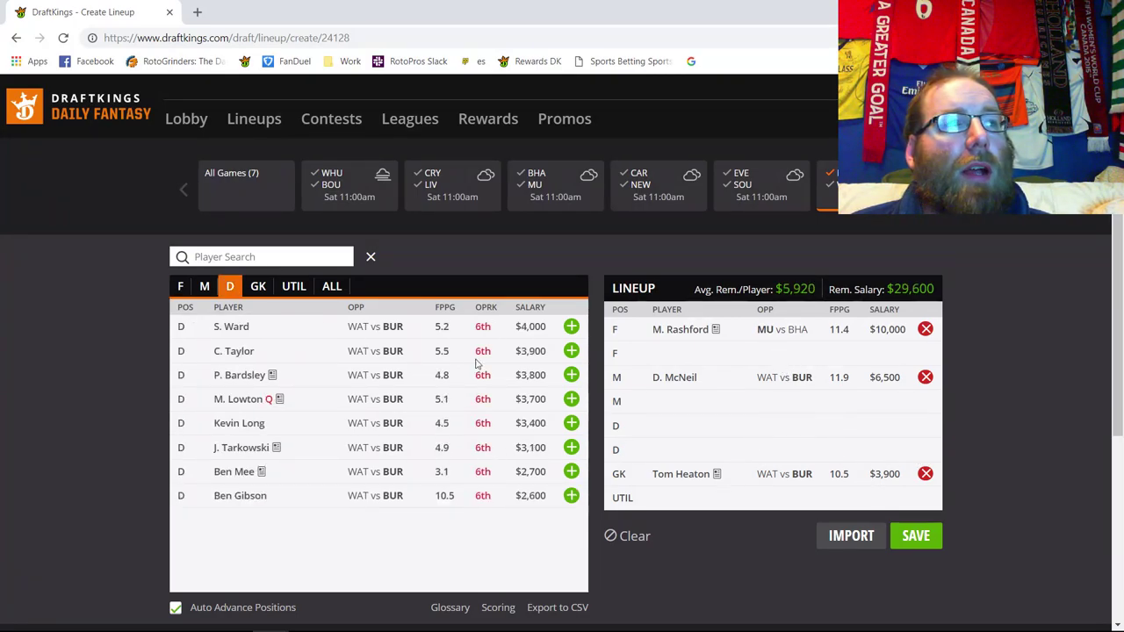
click(825, 188)
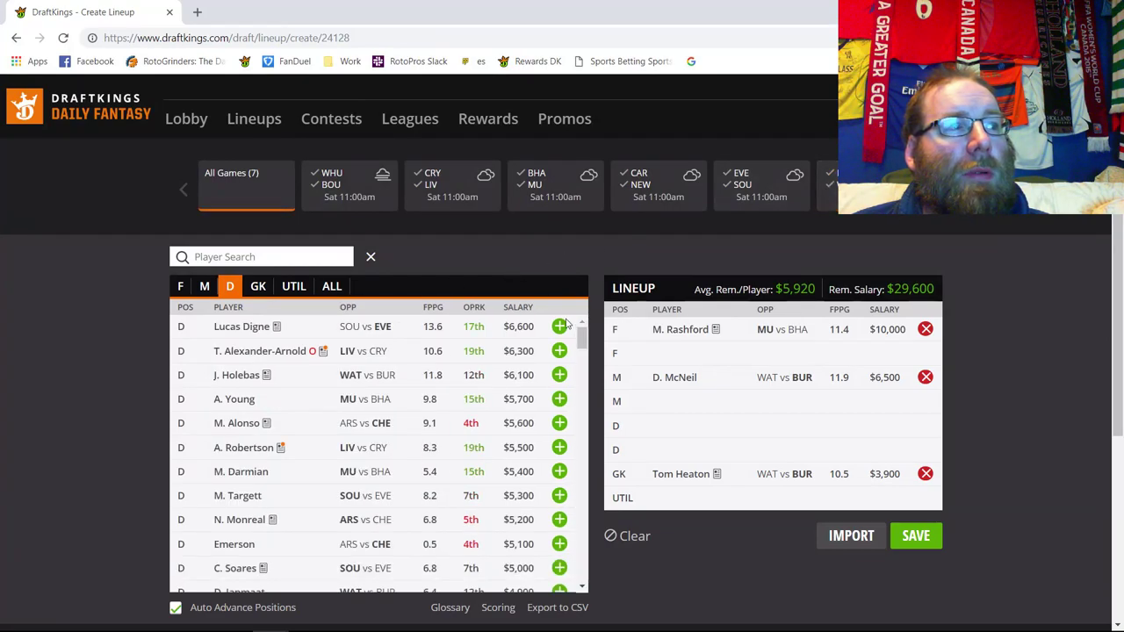
click(559, 326)
click(835, 180)
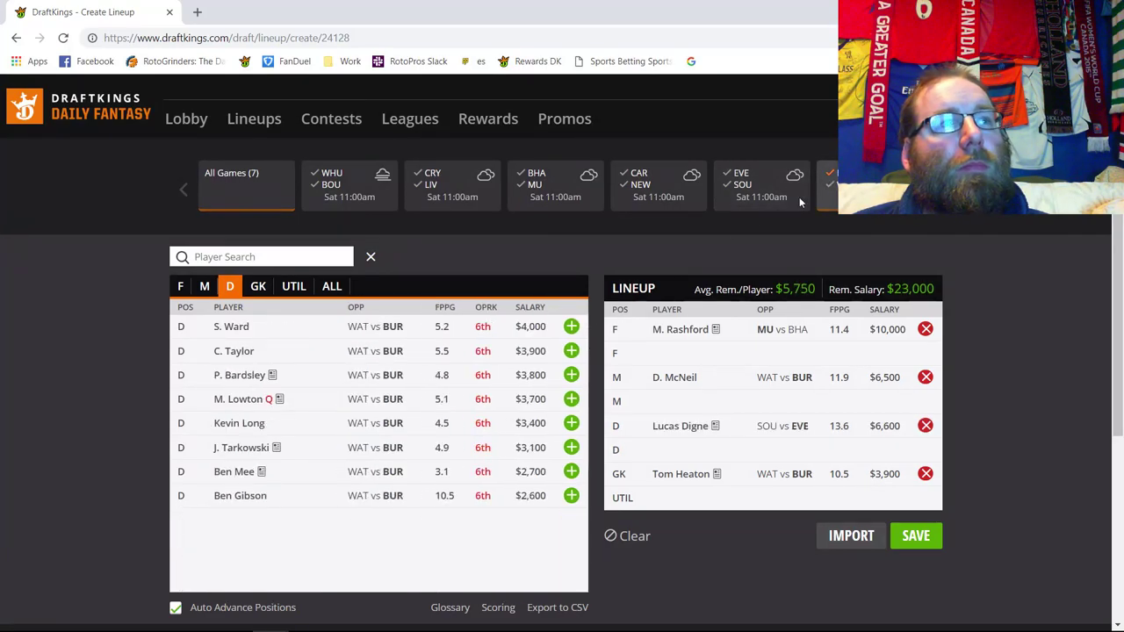
Step: Switch the pool from Burnley's to Watford's players and compare Watford's midfielders and goalkeepers
click(205, 286)
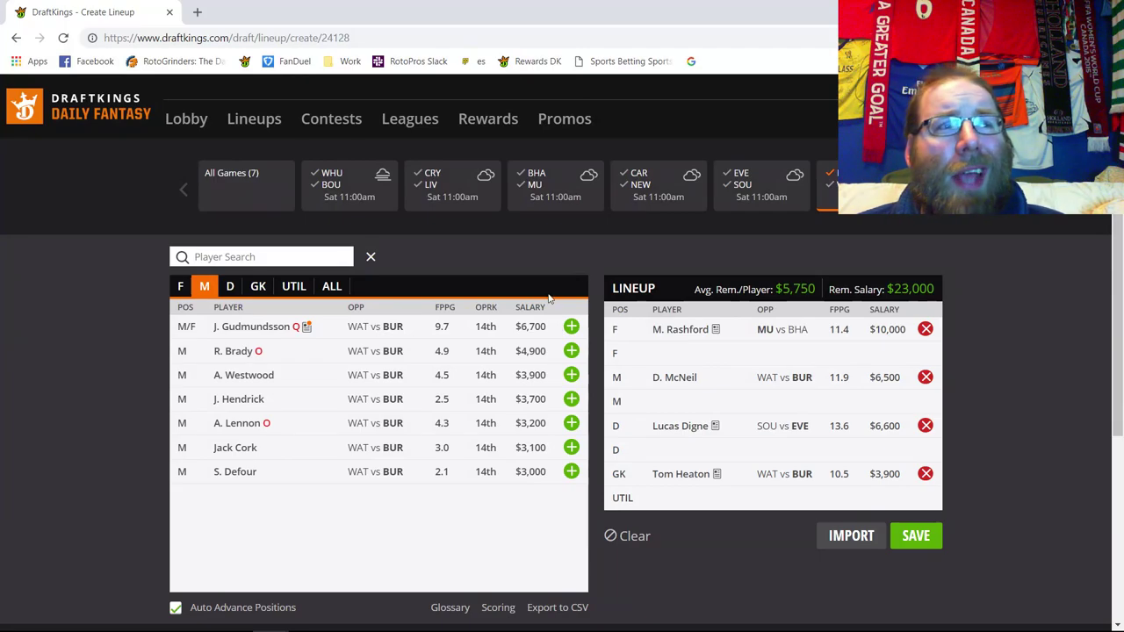
click(827, 182)
click(827, 183)
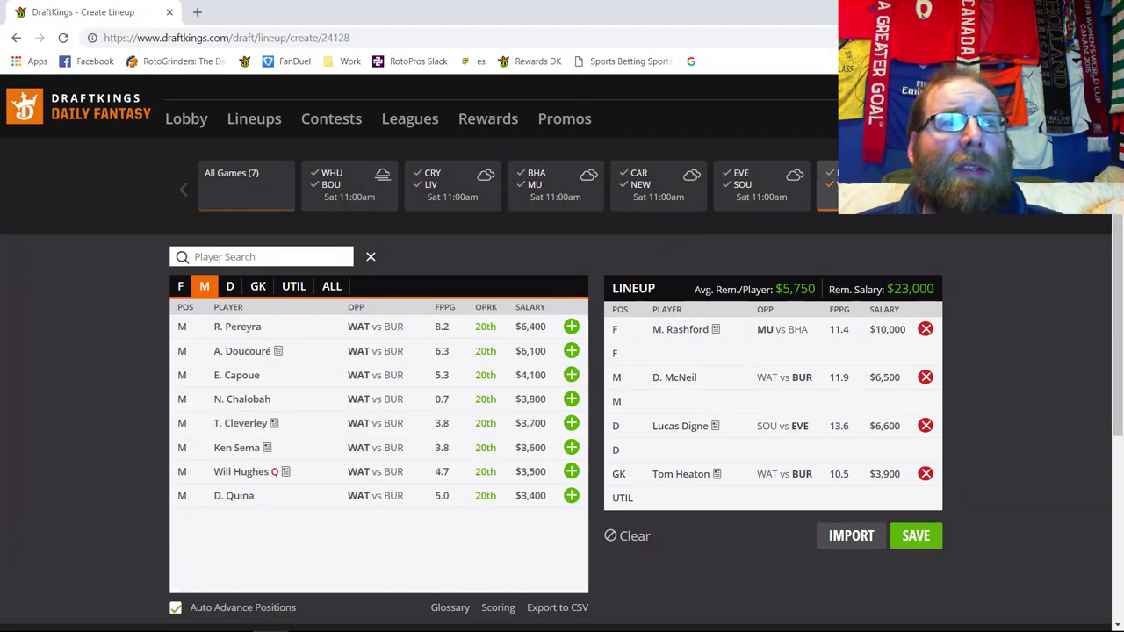
click(262, 289)
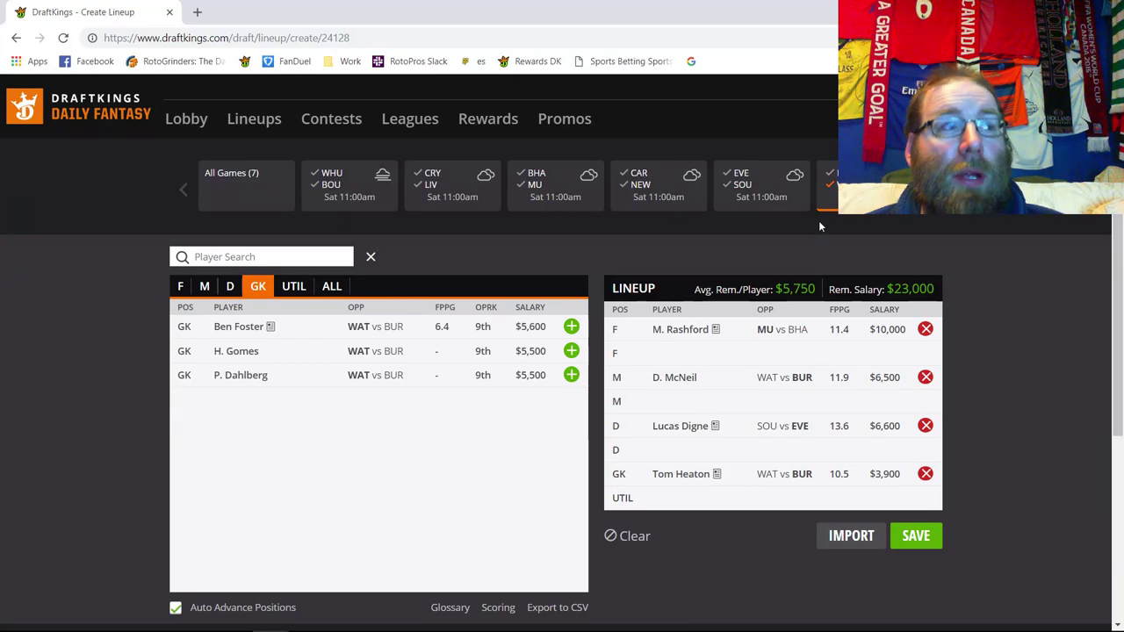
Step: Examine Watford defender J. Holebas's 10-game log, then try him as the second defender and remove him
click(230, 287)
click(228, 328)
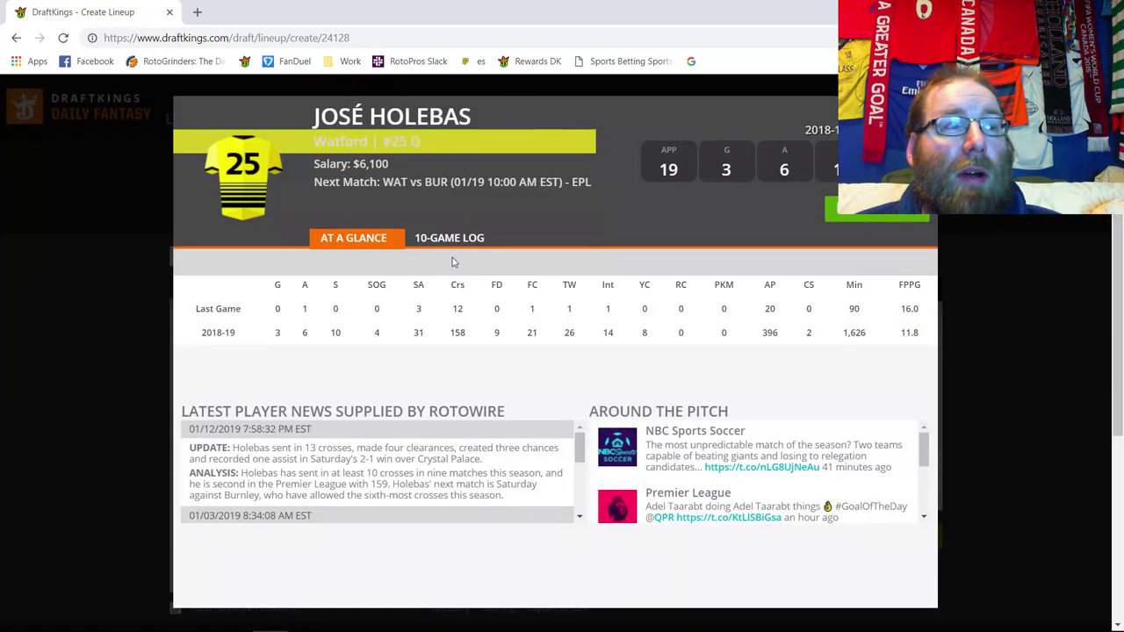
click(475, 248)
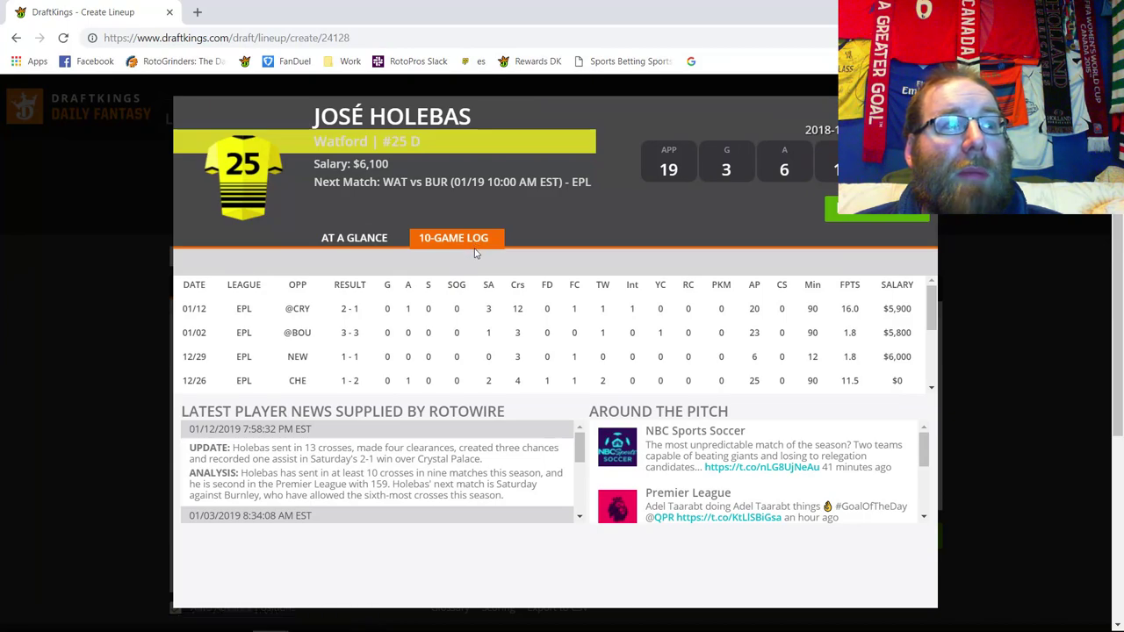
double_click(838, 316)
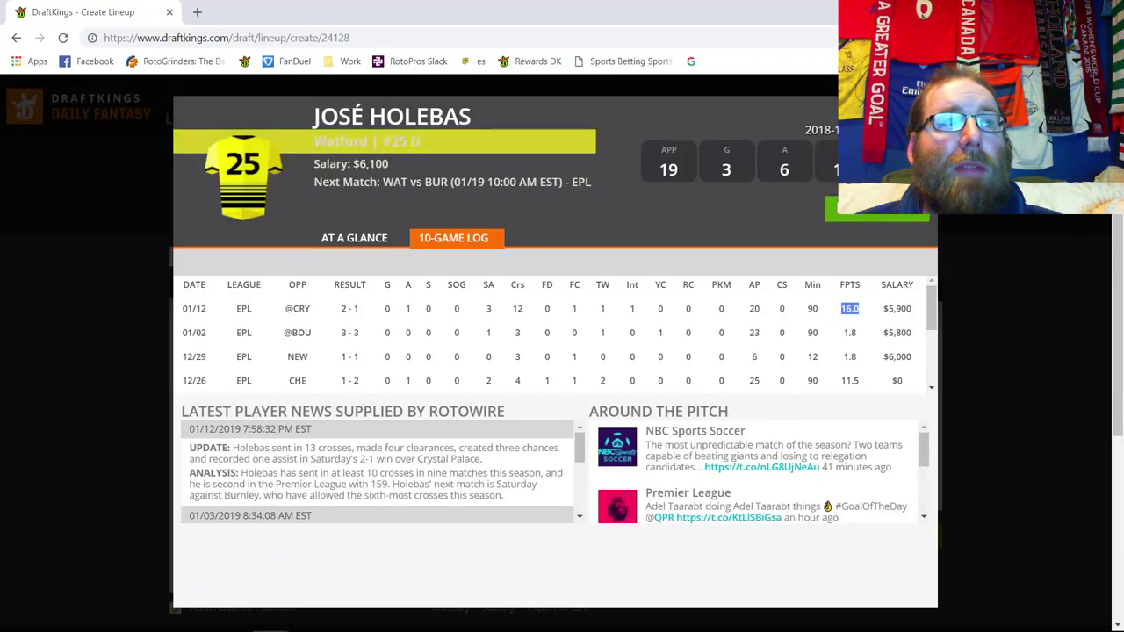
key(Escape)
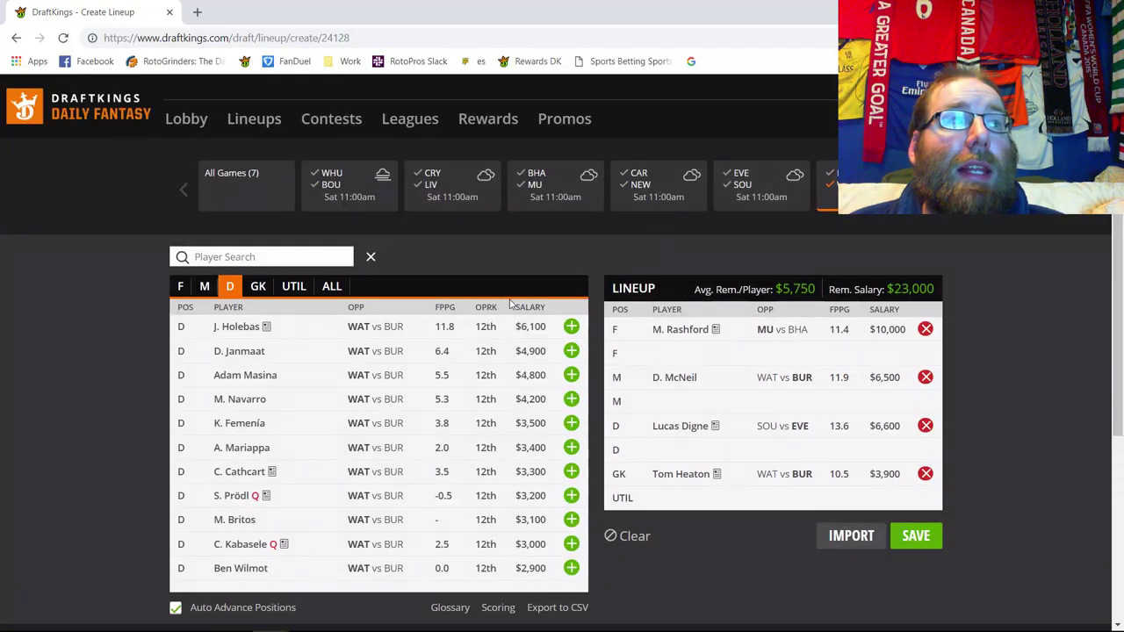
click(572, 327)
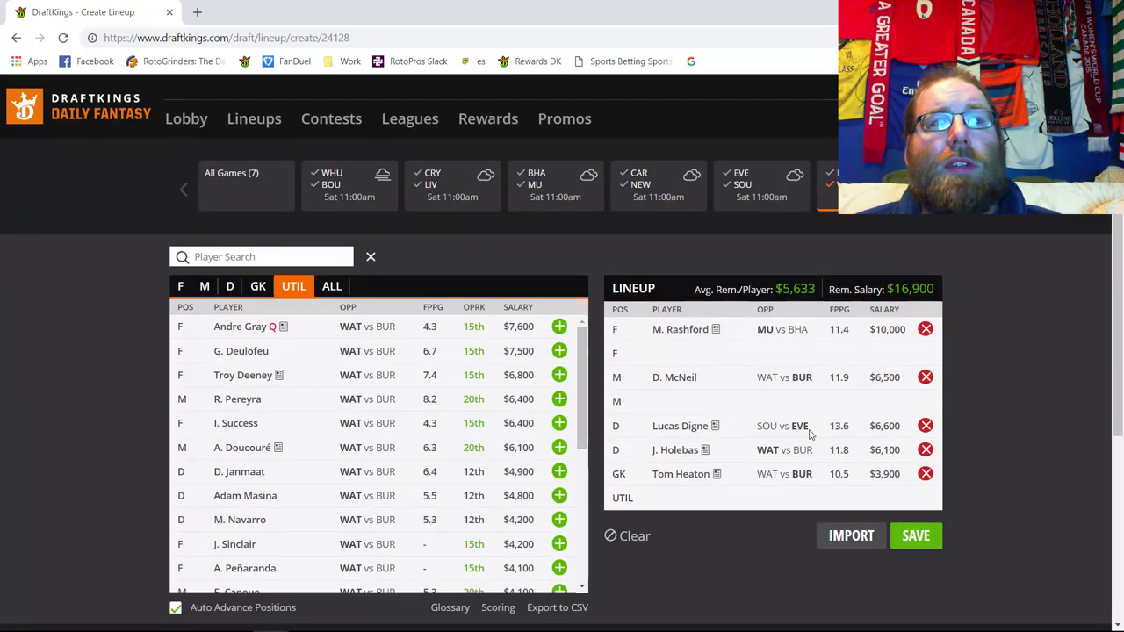
click(926, 451)
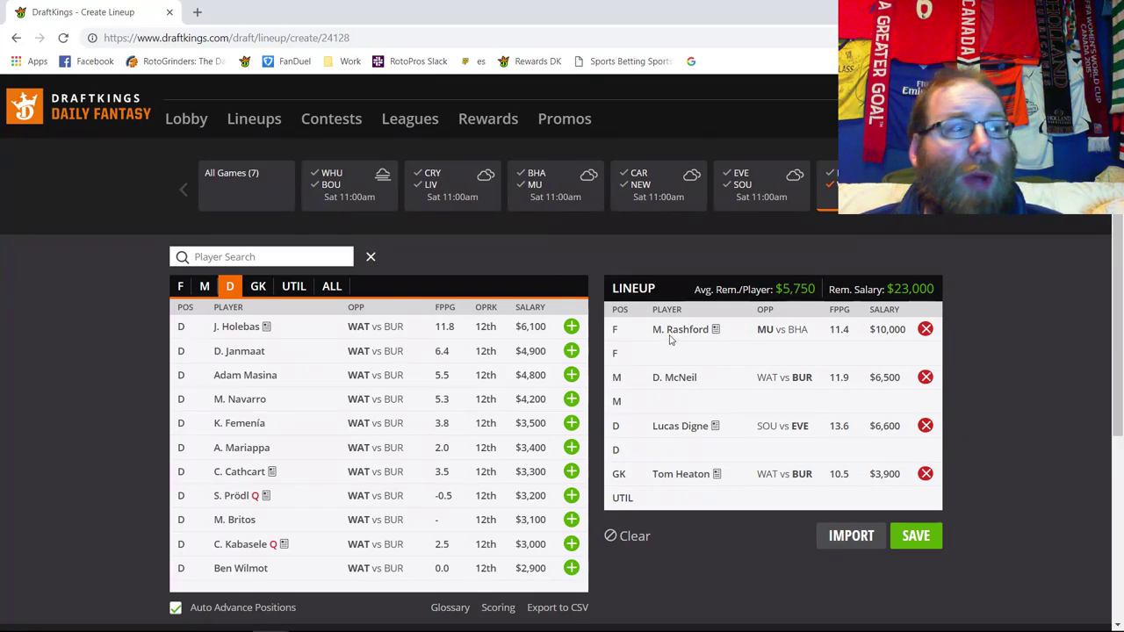
Step: List Watford's midfielders and examine R. Pereyra's season stats and 10-game log
click(204, 287)
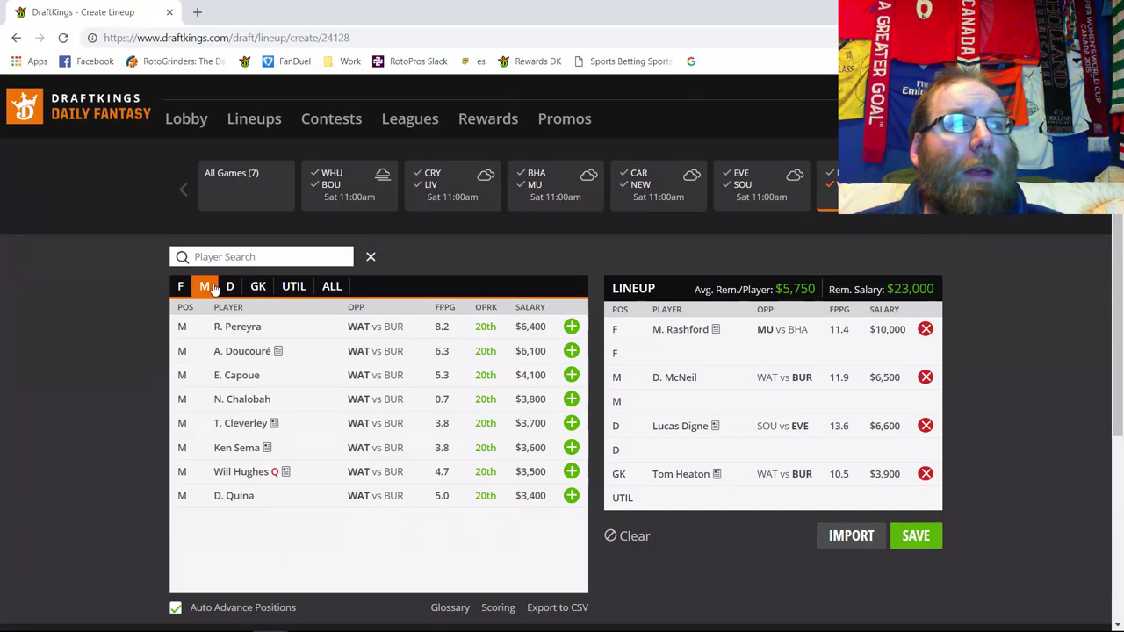
click(252, 330)
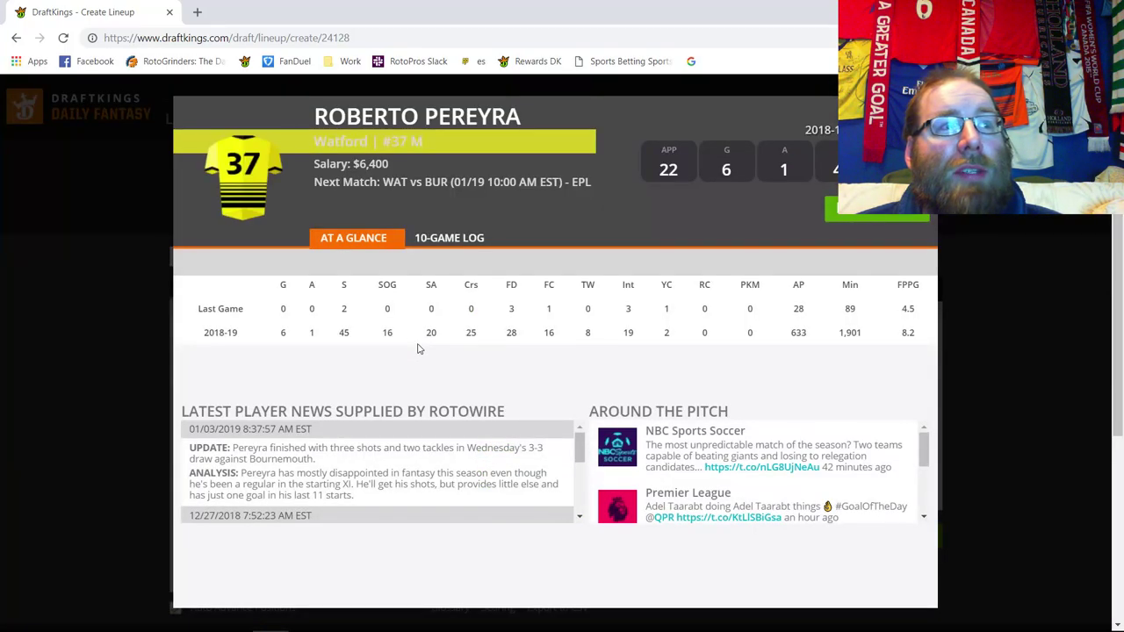
click(426, 239)
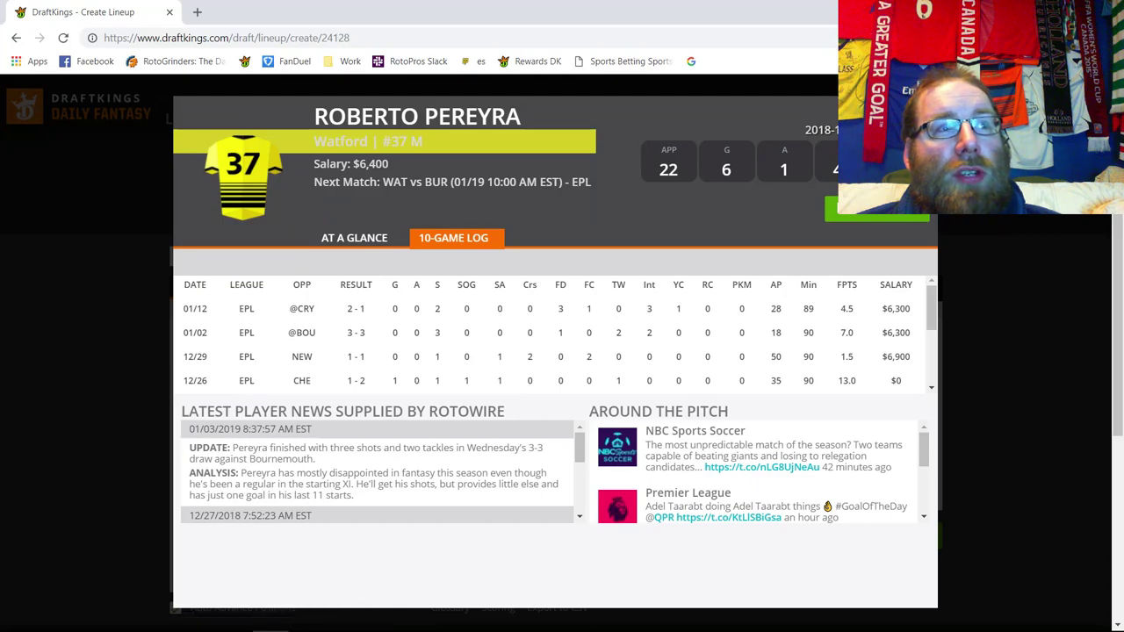
Step: List Watford's forwards and examine the 10-game logs of Troy Deeney and G. Deulofeu
key(Escape)
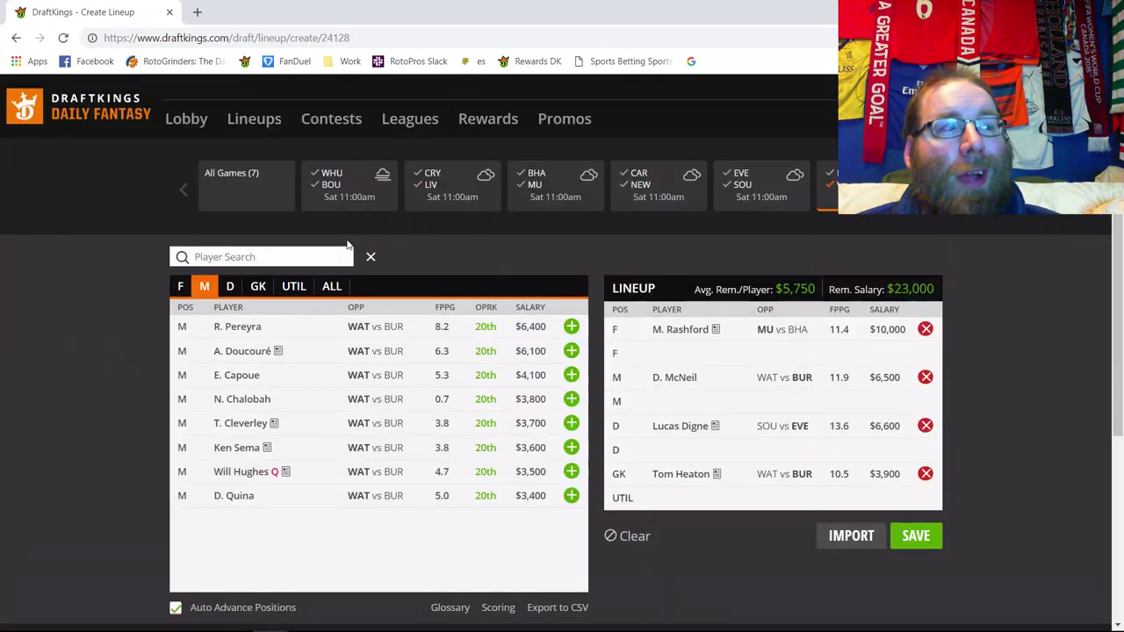
click(180, 288)
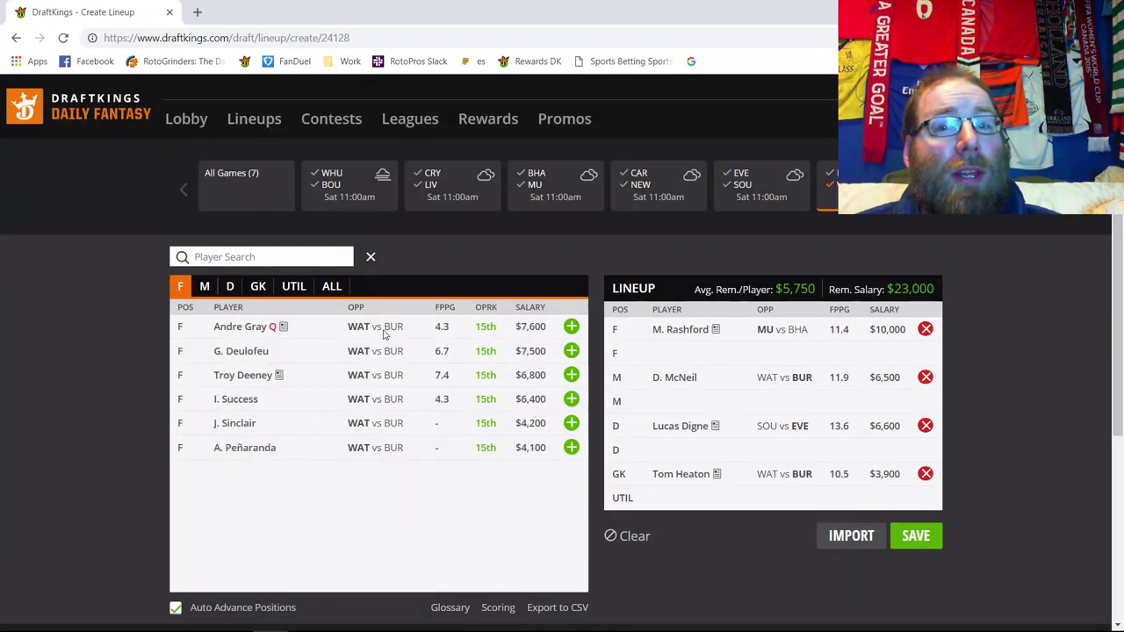
click(264, 376)
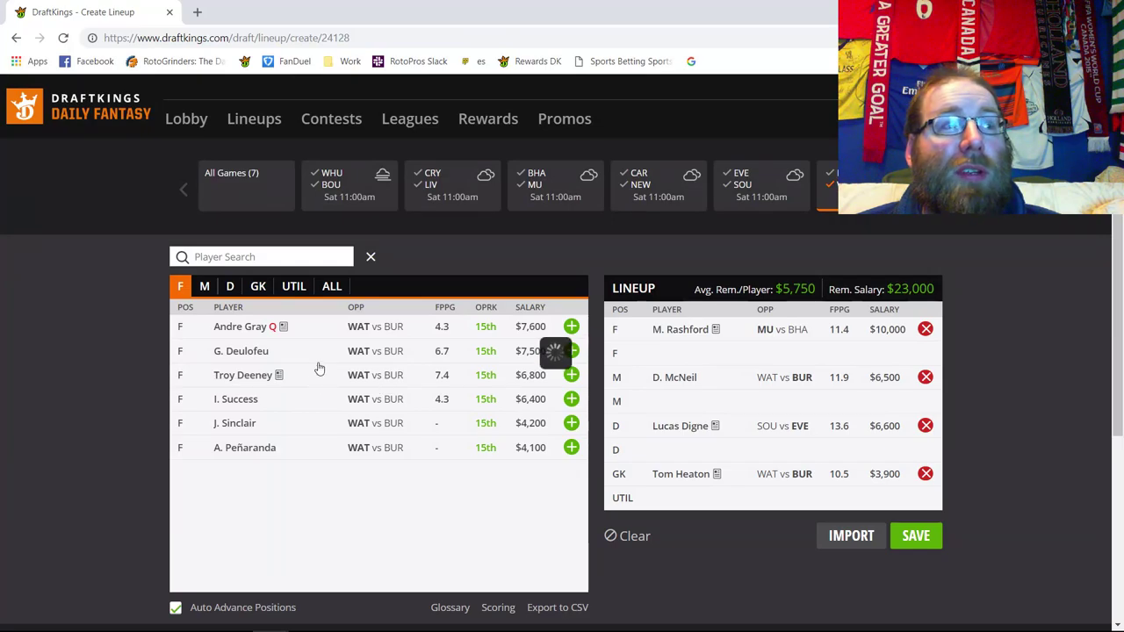
click(427, 245)
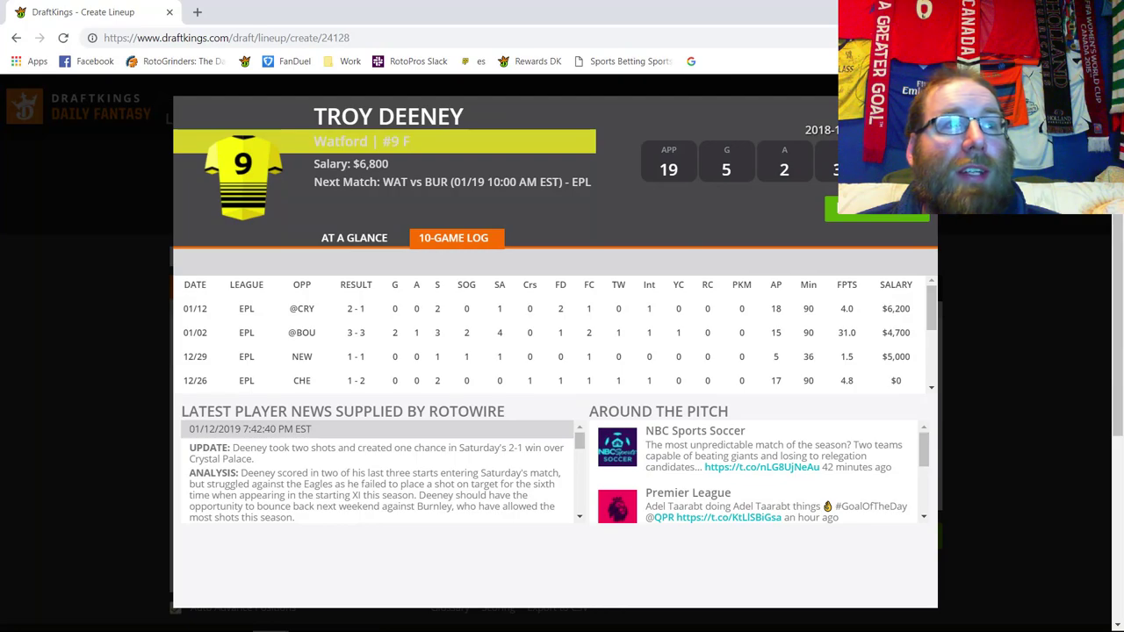
key(Escape)
click(253, 353)
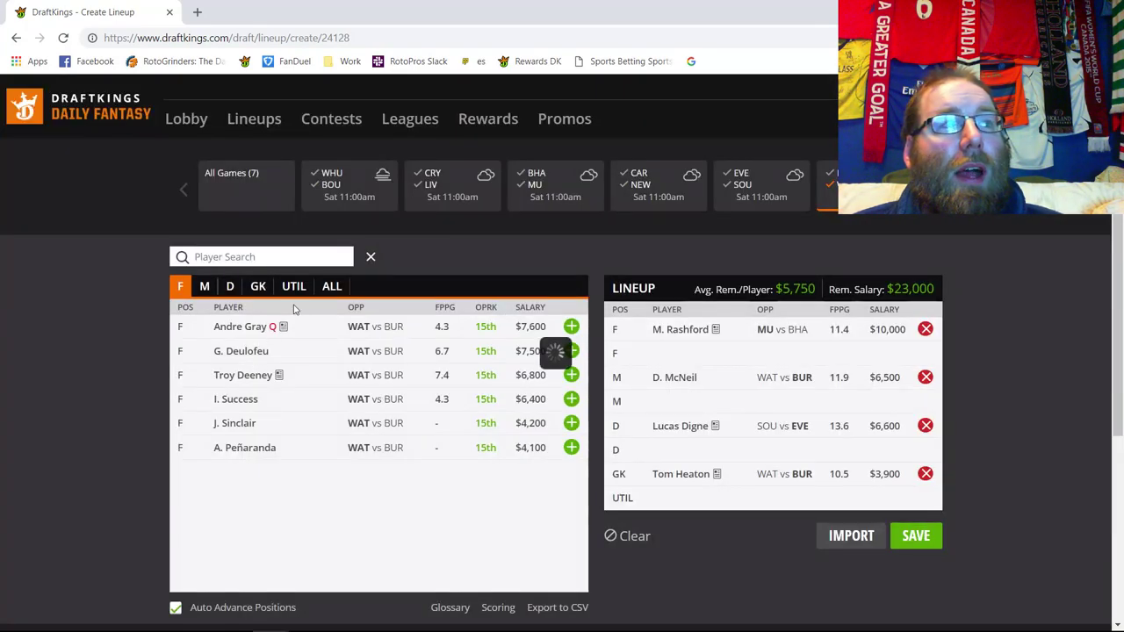
click(463, 238)
double_click(845, 307)
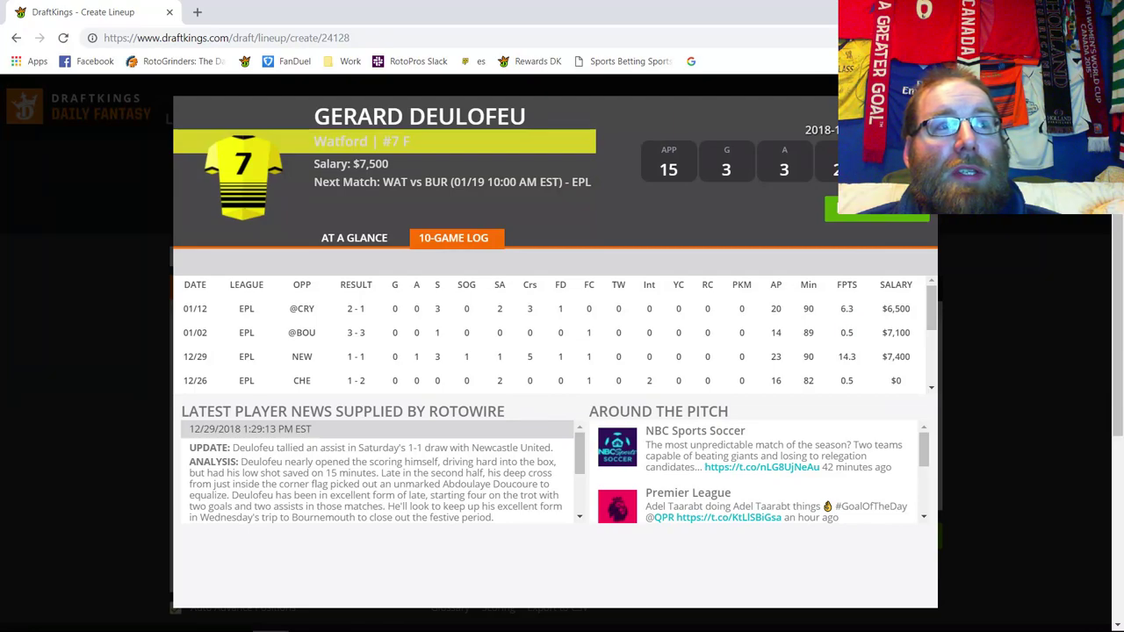
key(Escape)
Step: Return to Watford's midfielders and recheck R. Pereyra's fantasy points in his 10-game log
click(204, 286)
click(231, 326)
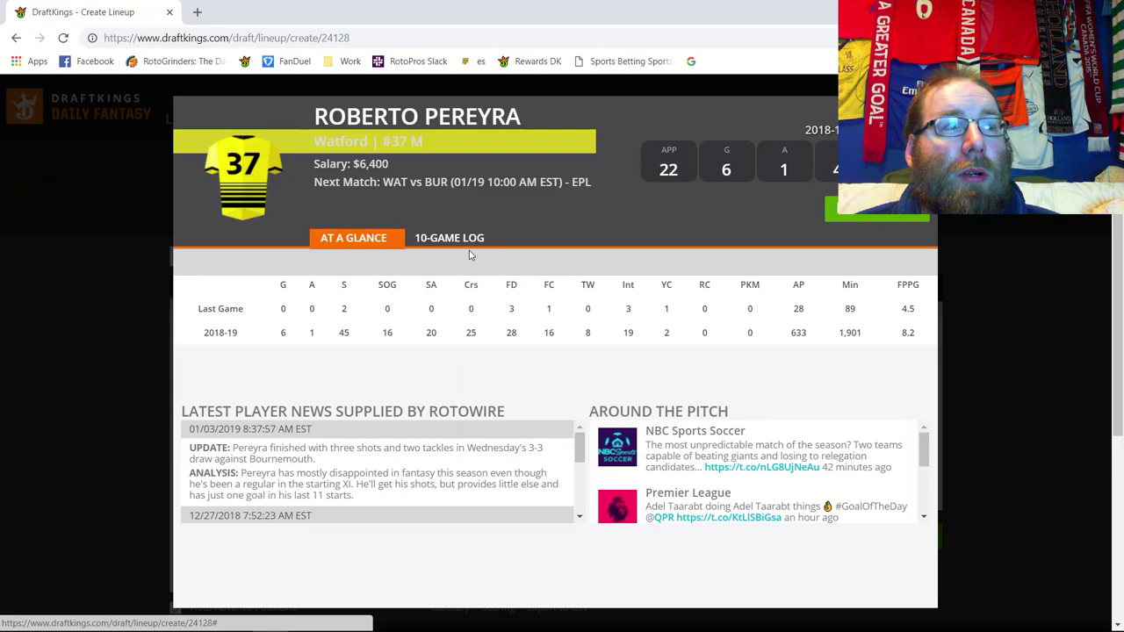
click(465, 240)
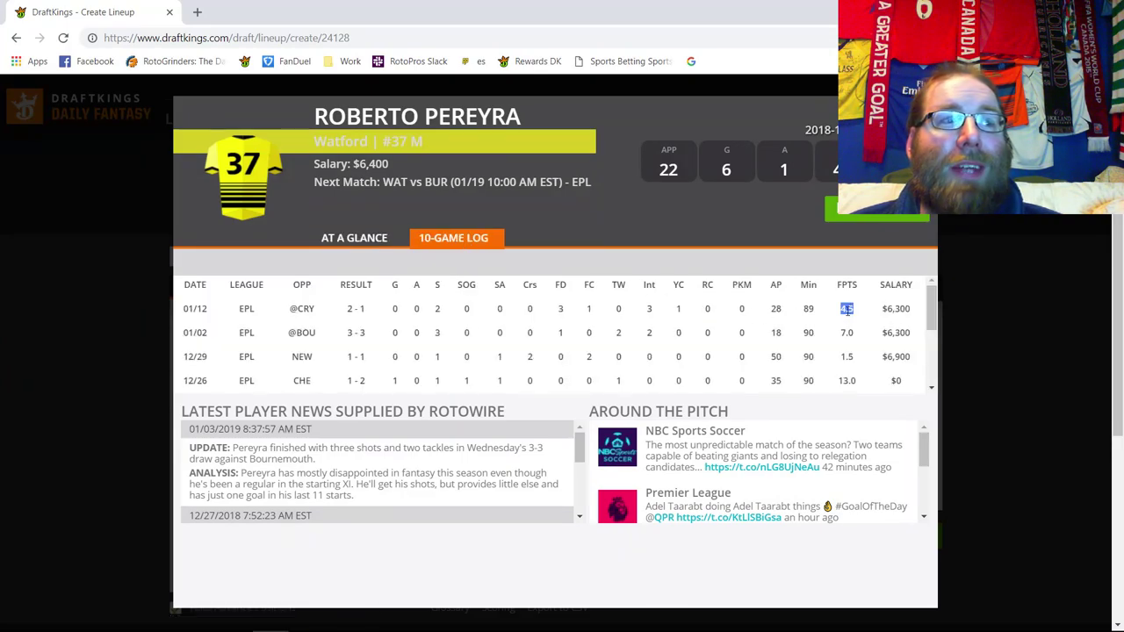
double_click(848, 380)
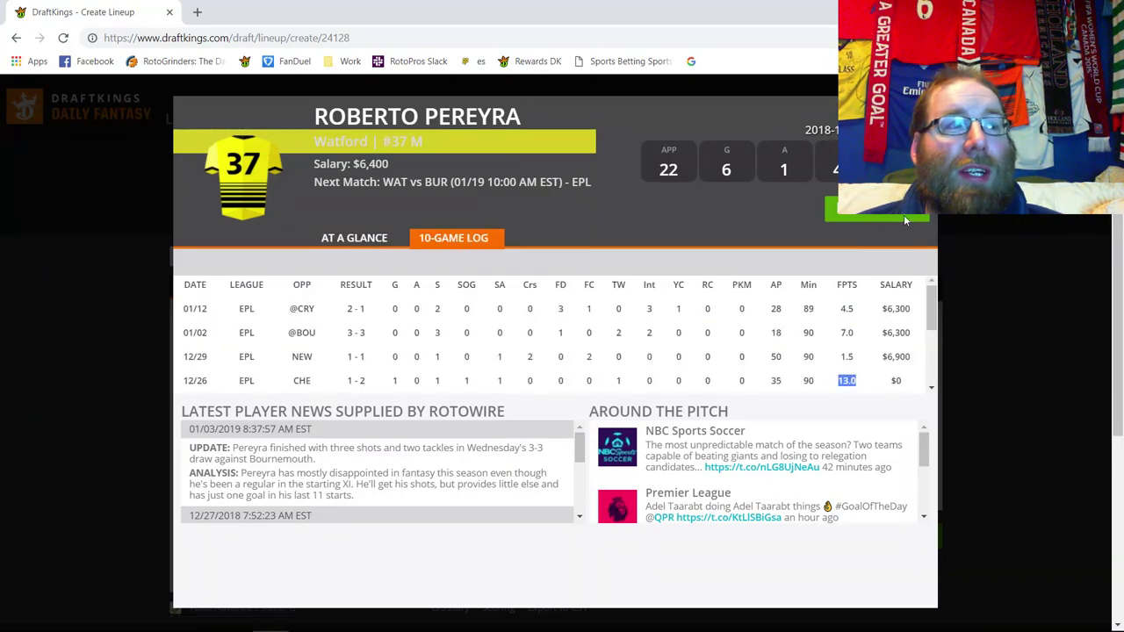
key(Escape)
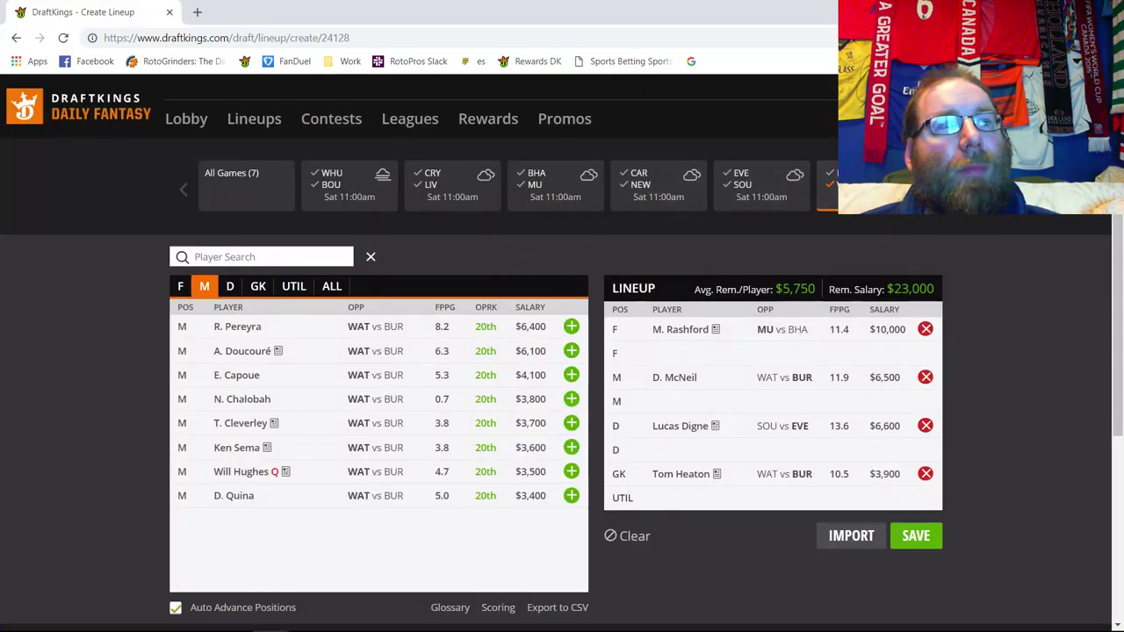
Step: Reset the player pool to all games, then filter it to the Chelsea–Arsenal match and narrow it to Arsenal's players
click(232, 180)
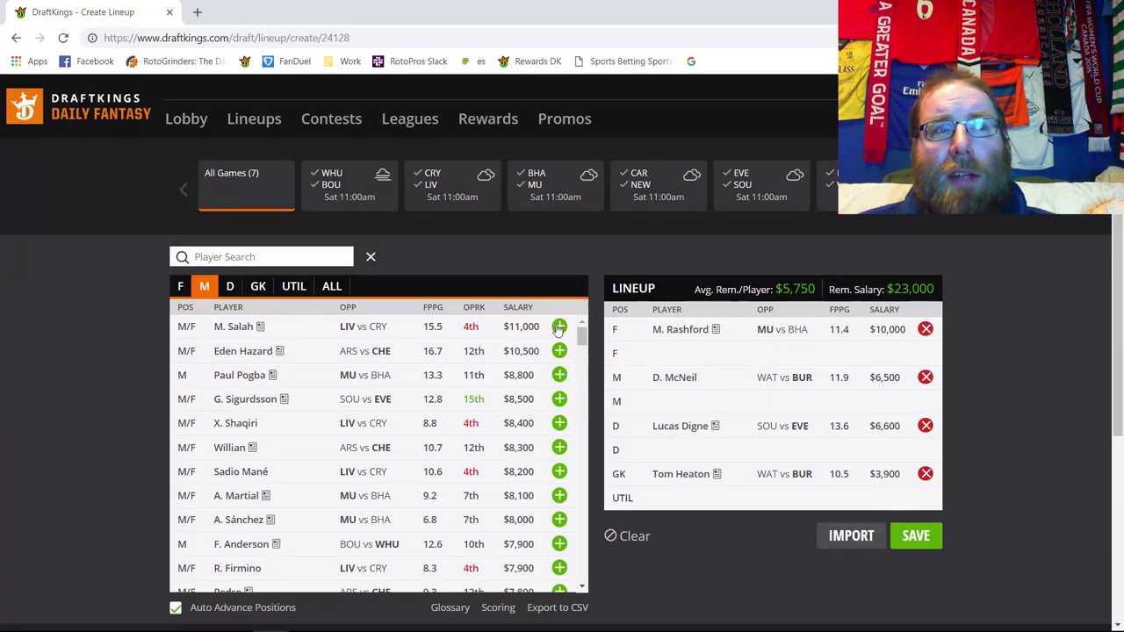
click(928, 189)
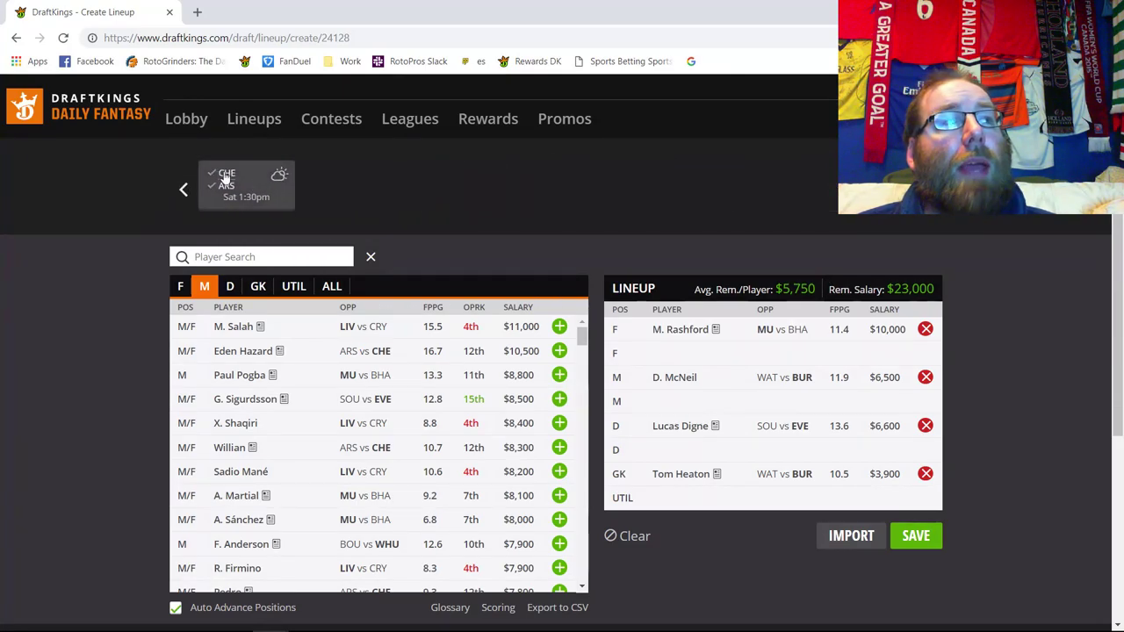
click(225, 179)
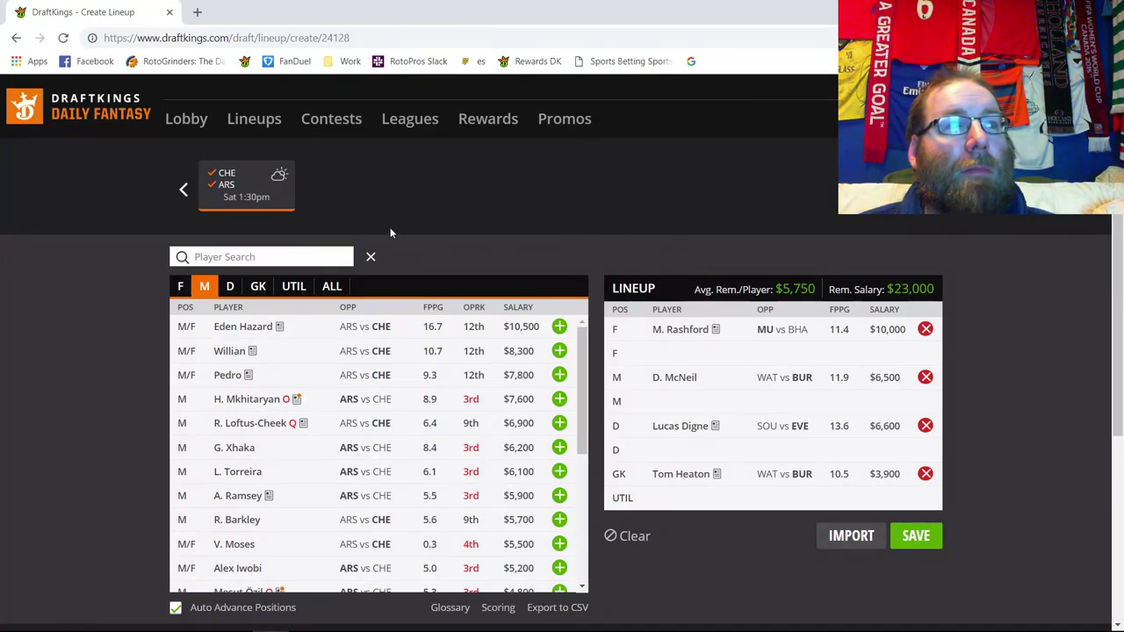
click(224, 178)
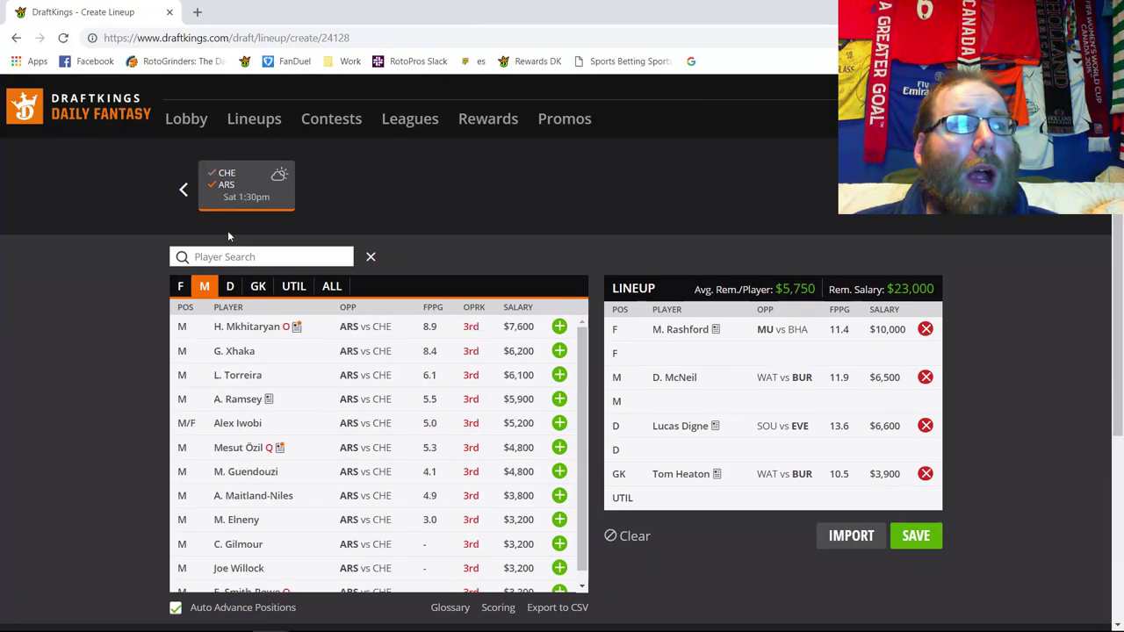
Step: List Arsenal's goalkeepers and examine the 10-game logs of Petr Cech and Bernd Leno
click(259, 287)
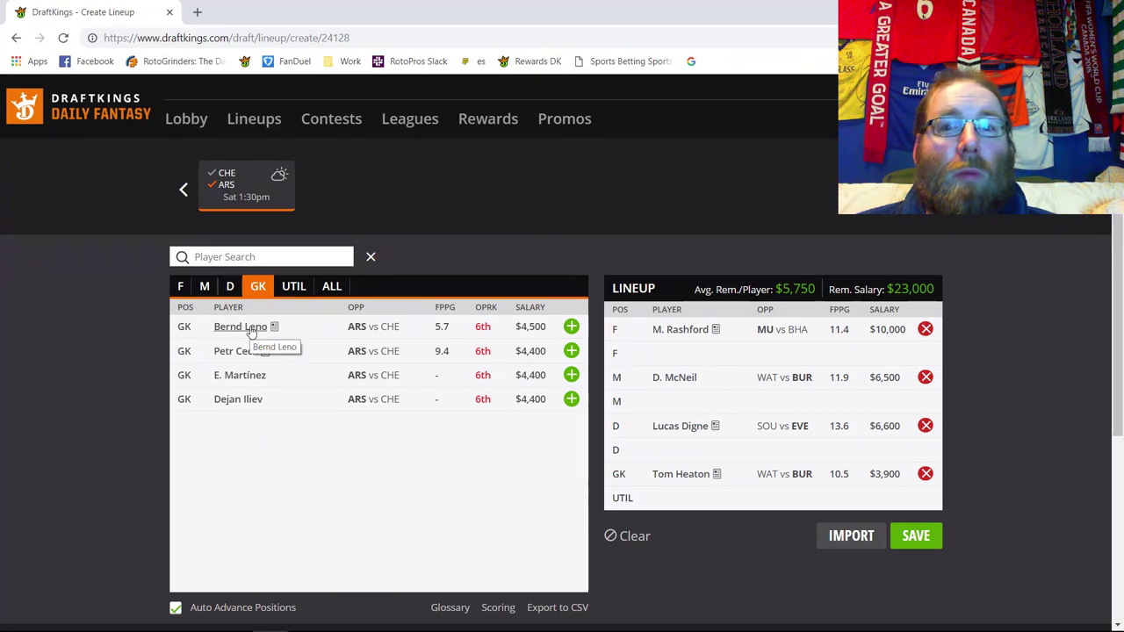
click(242, 351)
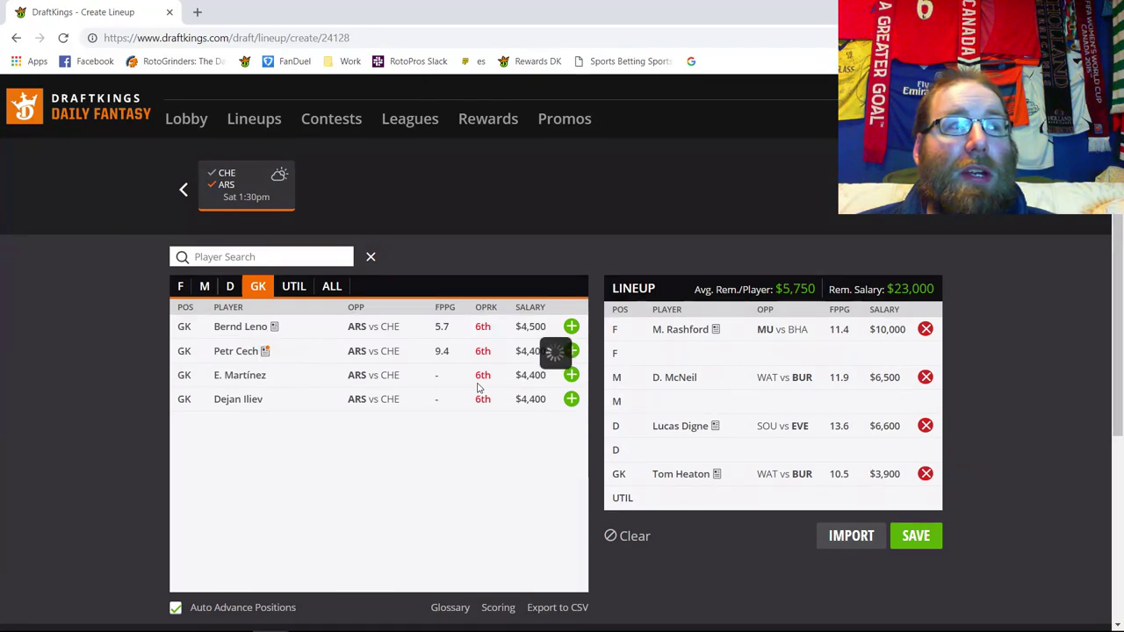
click(460, 245)
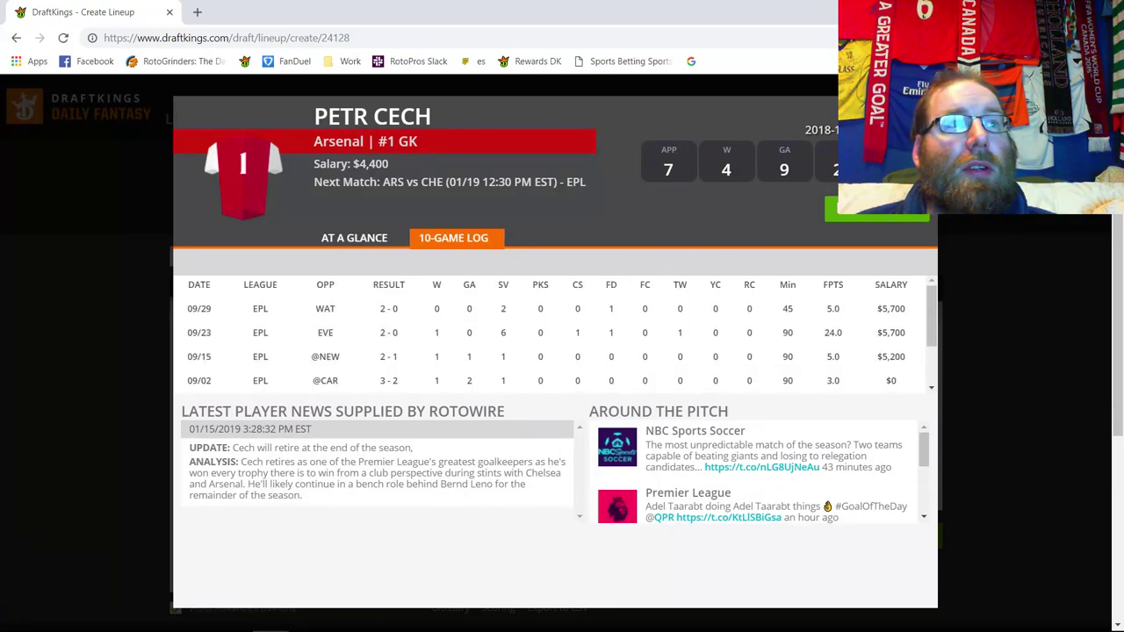
key(Escape)
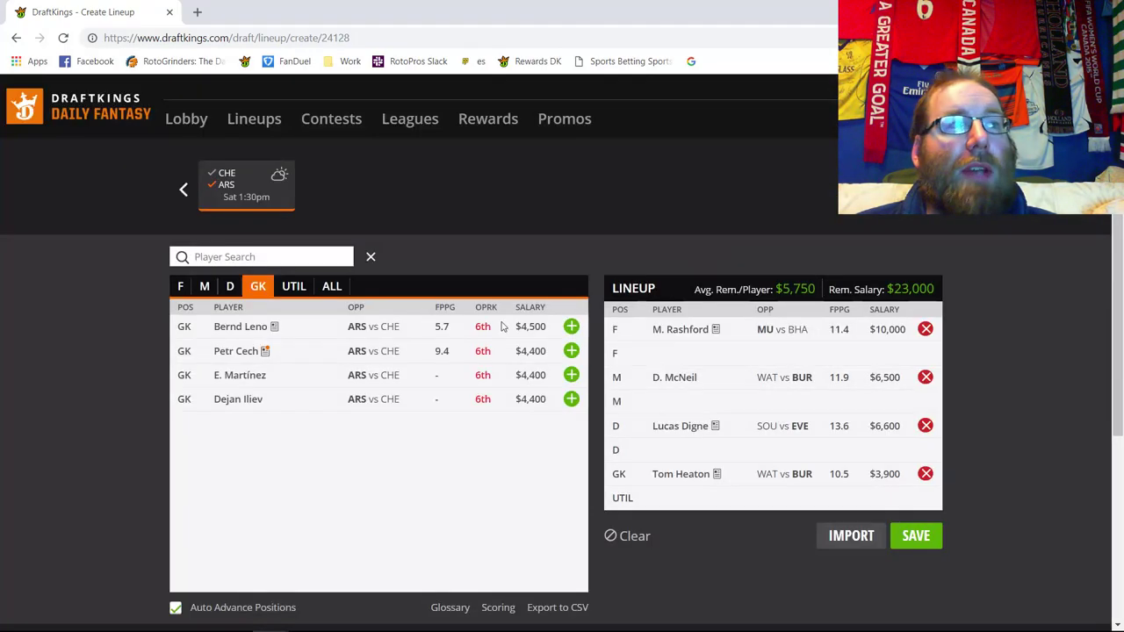
click(245, 333)
click(445, 240)
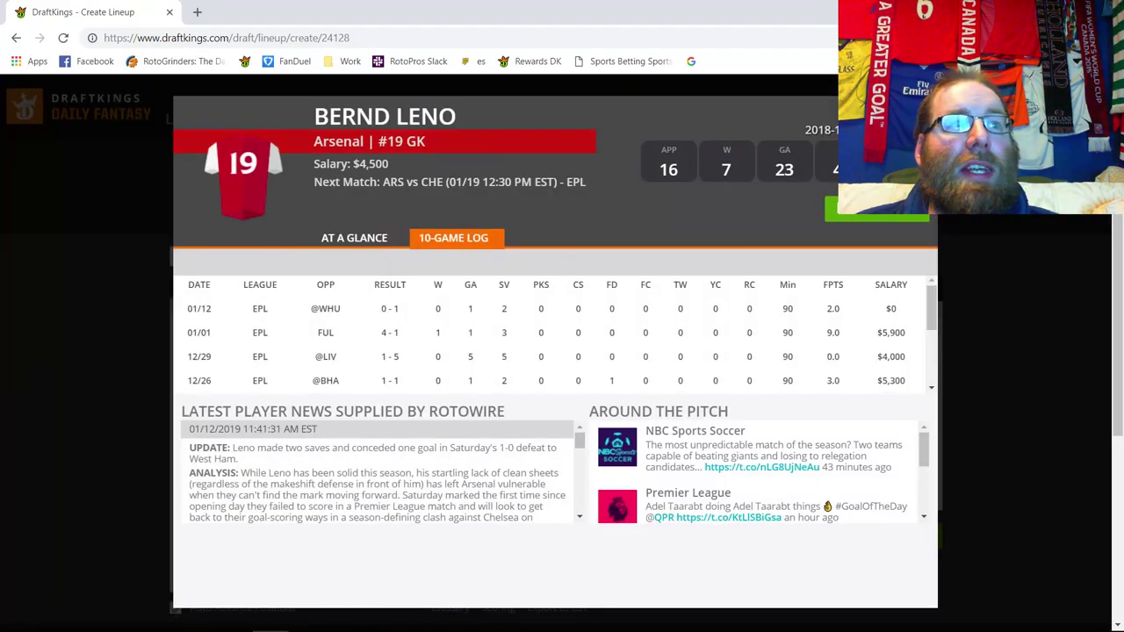
key(Escape)
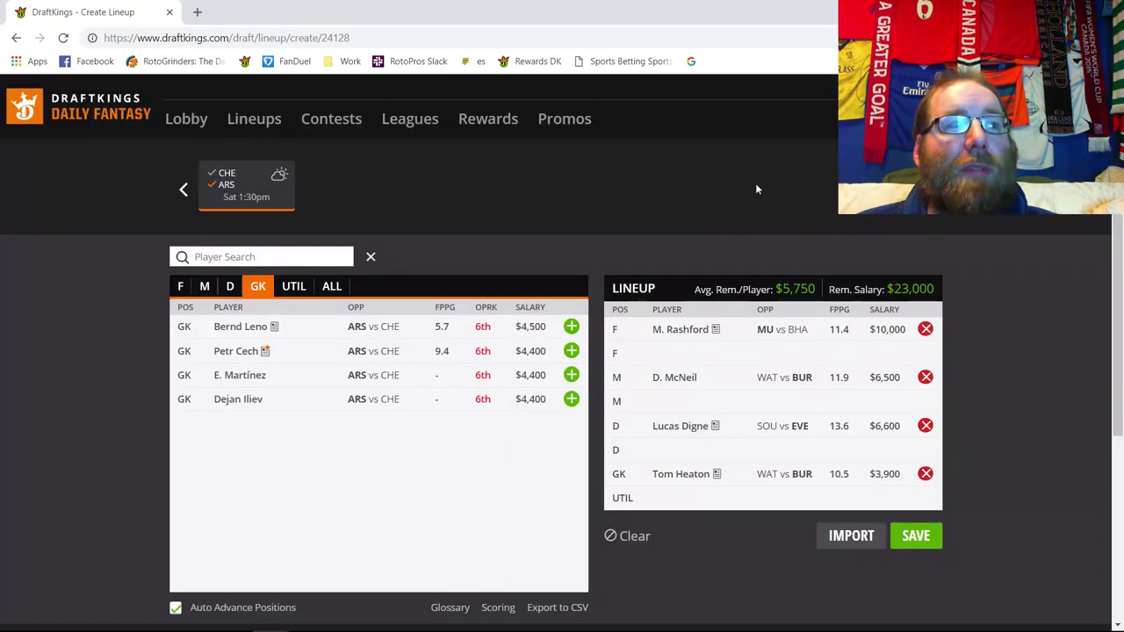
Step: Include both Chelsea's and Arsenal's players in the pool and add Willian as the second forward
click(222, 177)
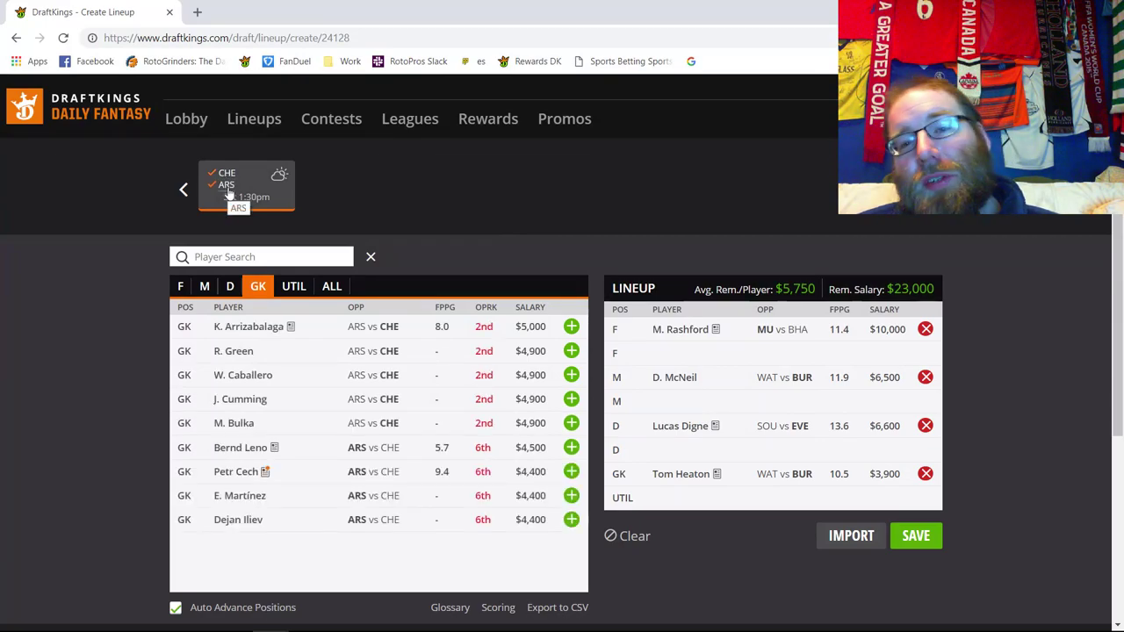
click(239, 188)
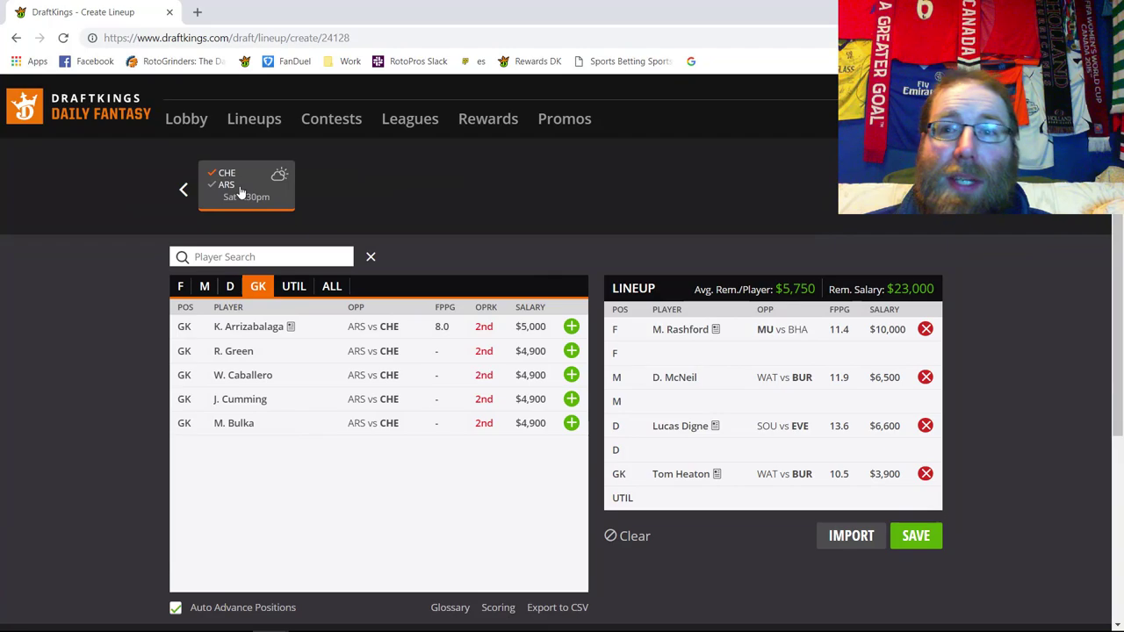
click(235, 188)
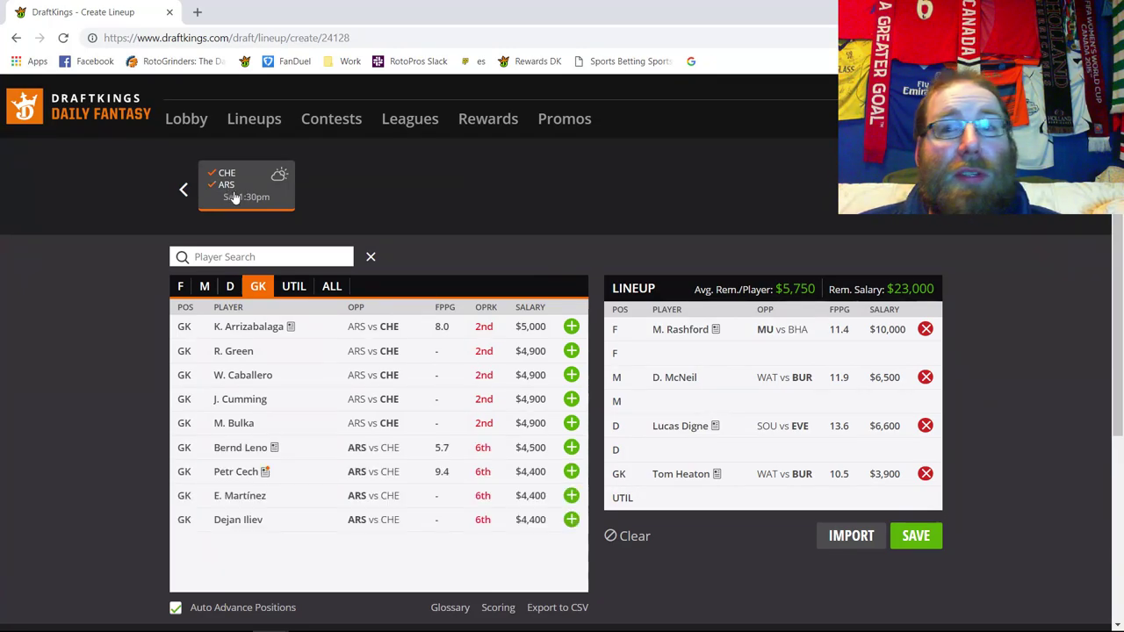
click(204, 289)
click(184, 287)
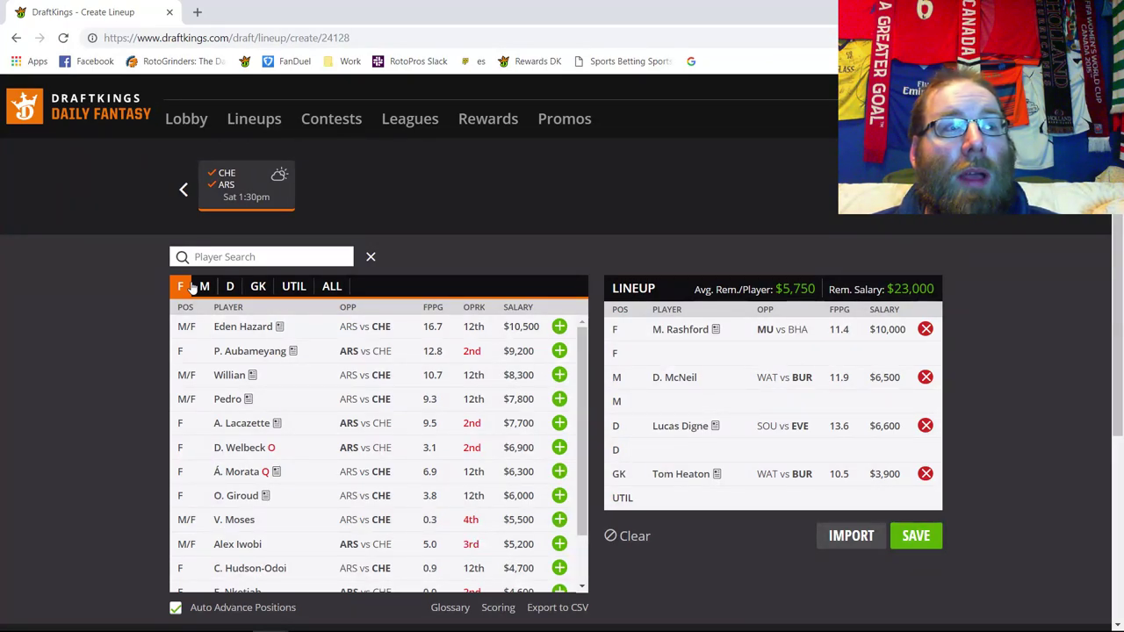
click(560, 375)
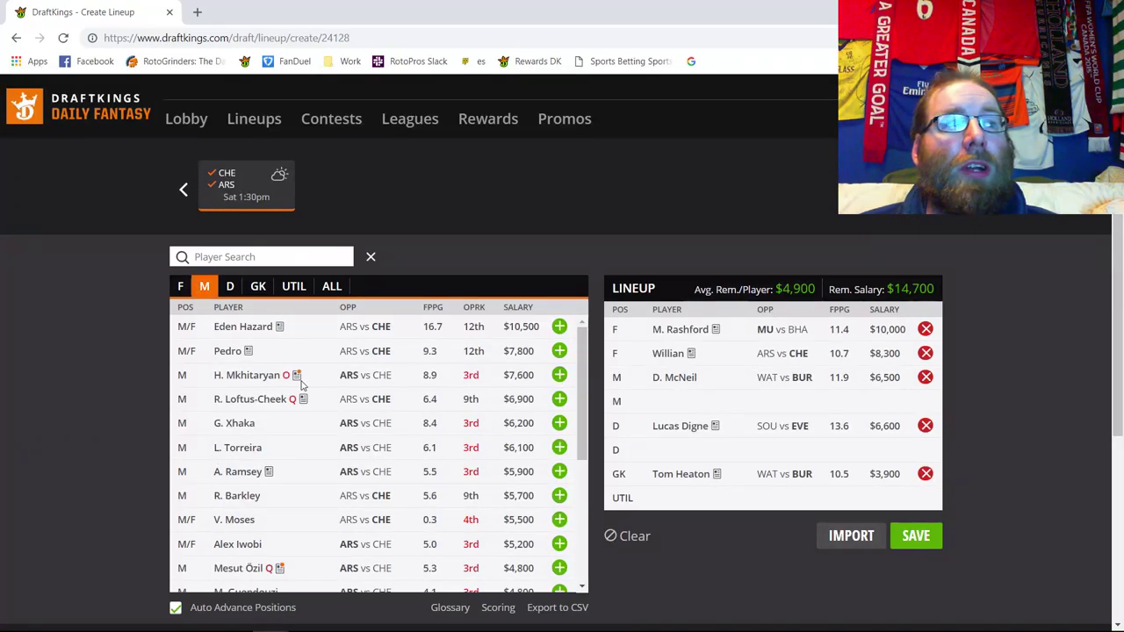
Step: List the Chelsea and Arsenal defenders and examine M. Alonso's season stats and 10-game log
click(232, 286)
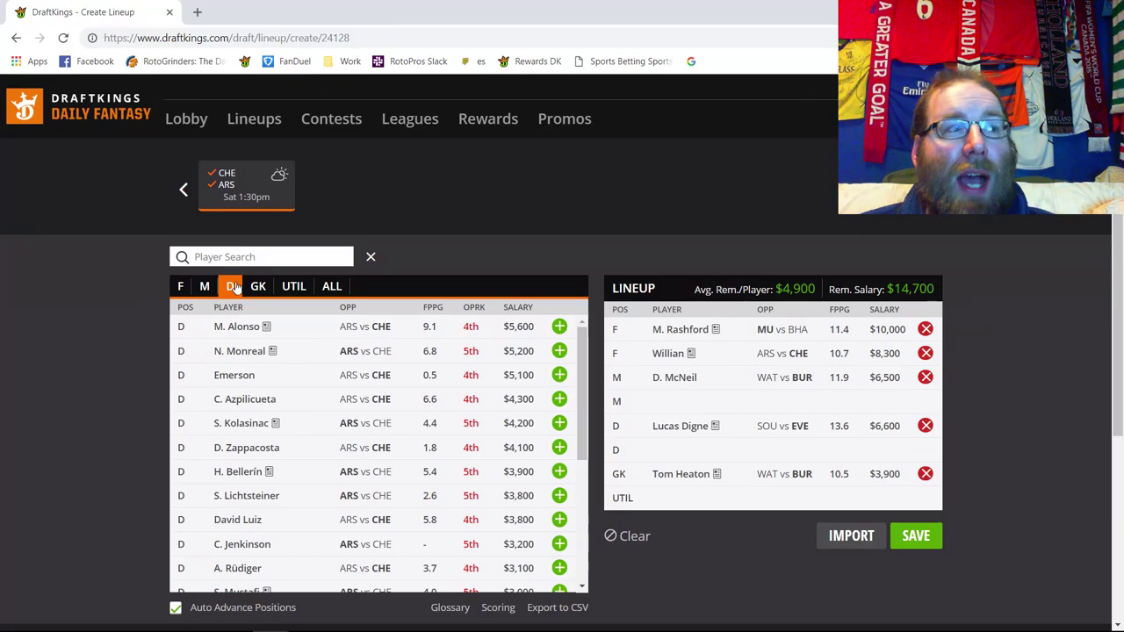
double_click(206, 354)
click(230, 334)
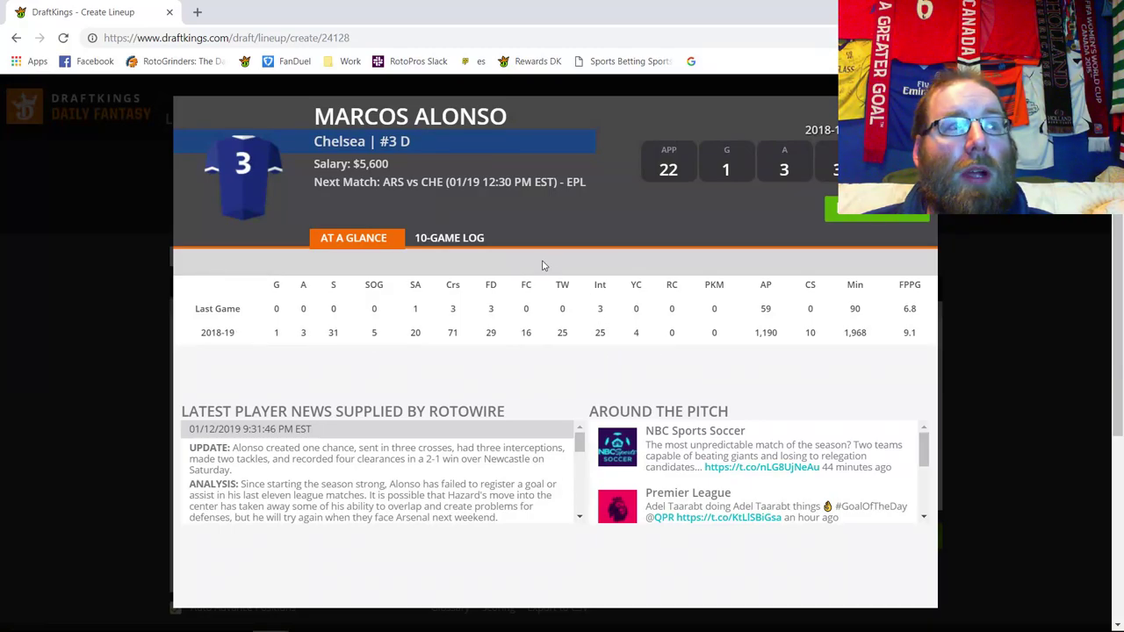
click(450, 243)
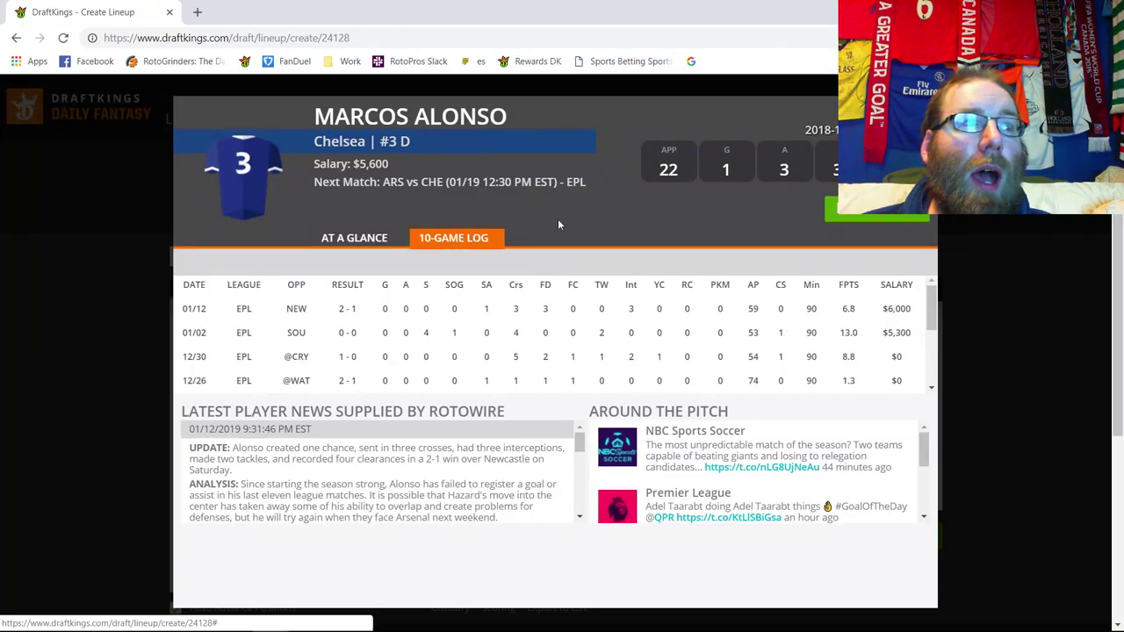
key(Escape)
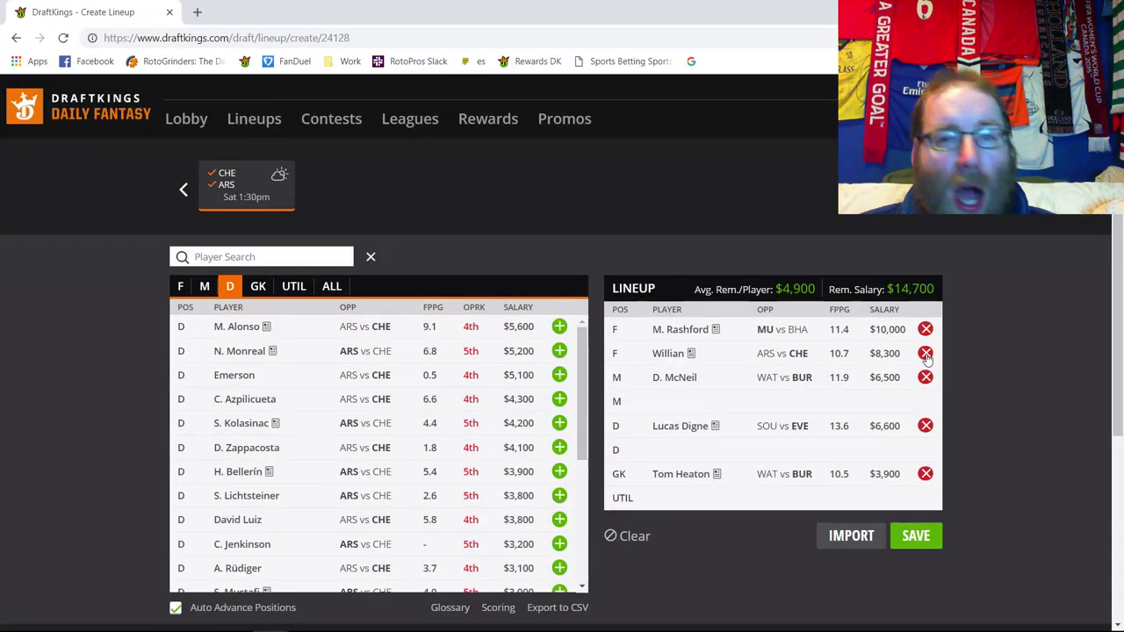
Step: Compare the match's midfielders and forwards and add Arsenal's P. Aubameyang as the utility player
click(205, 286)
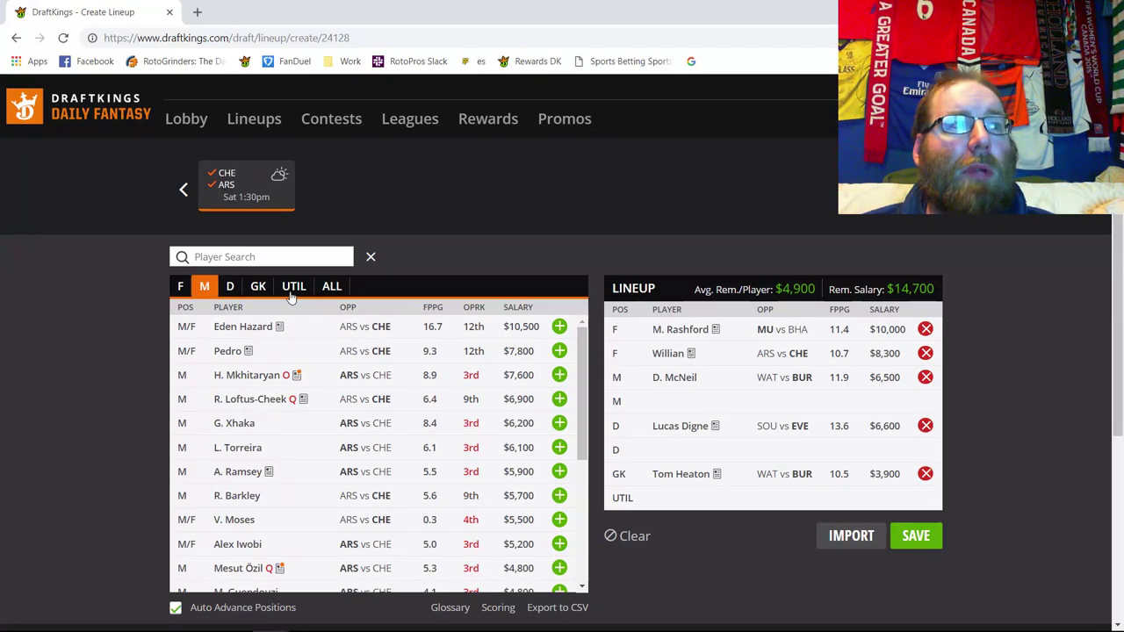
click(180, 287)
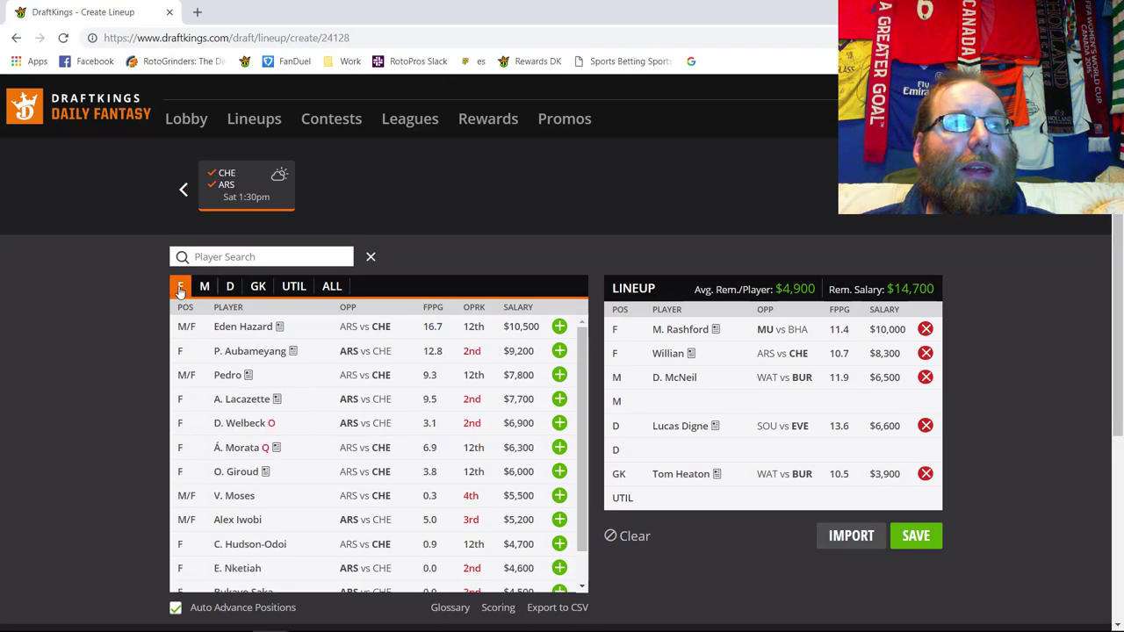
click(559, 351)
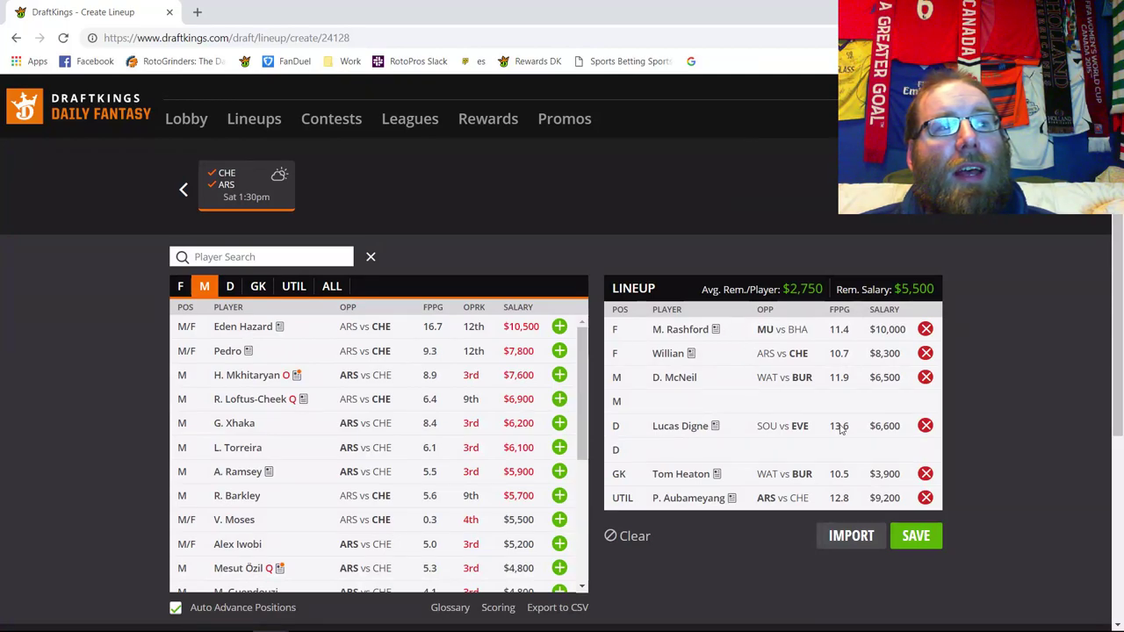
Step: Remove defender Lucas Digne from the lineup and list the Chelsea and Arsenal forwards
click(925, 426)
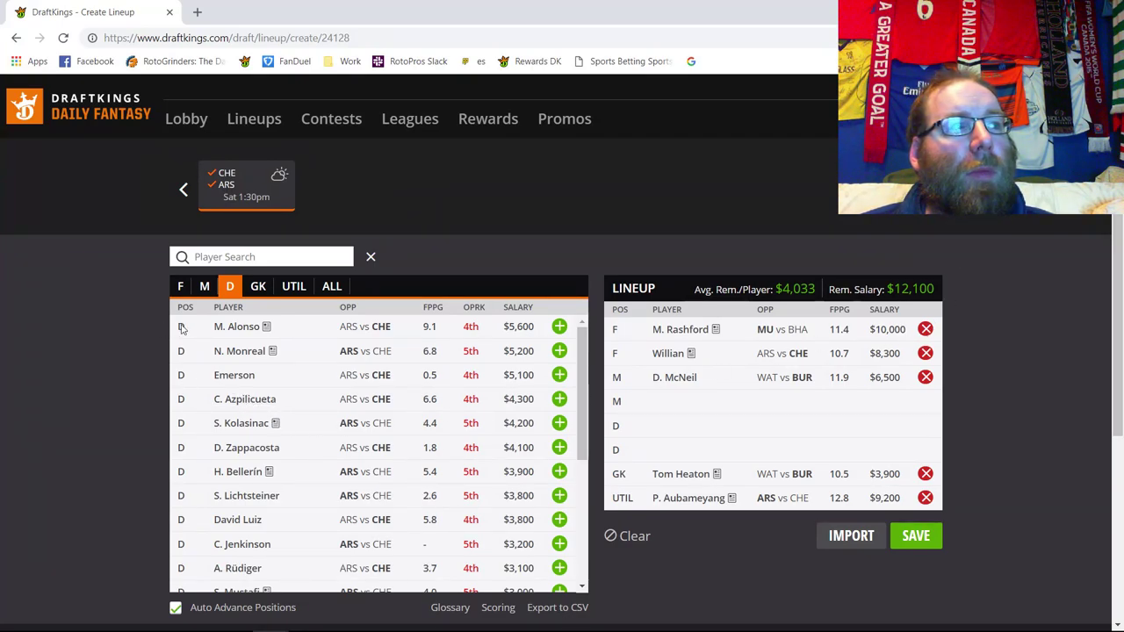
click(207, 286)
click(180, 286)
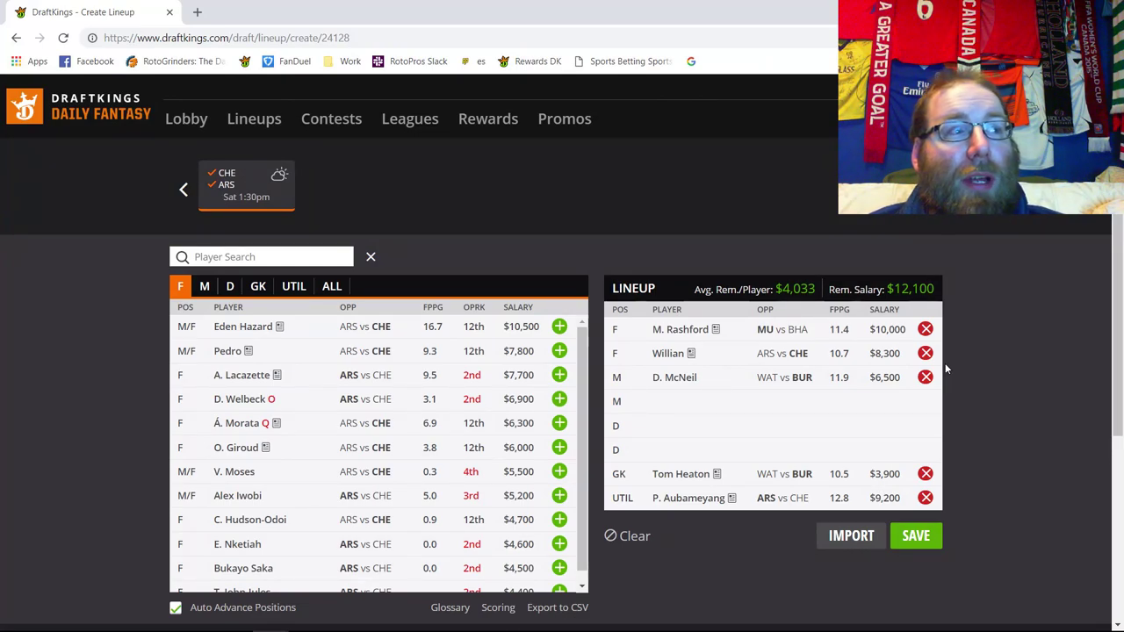
Step: Compare the season stats of Chelsea's Eden Hazard and Willian
click(235, 327)
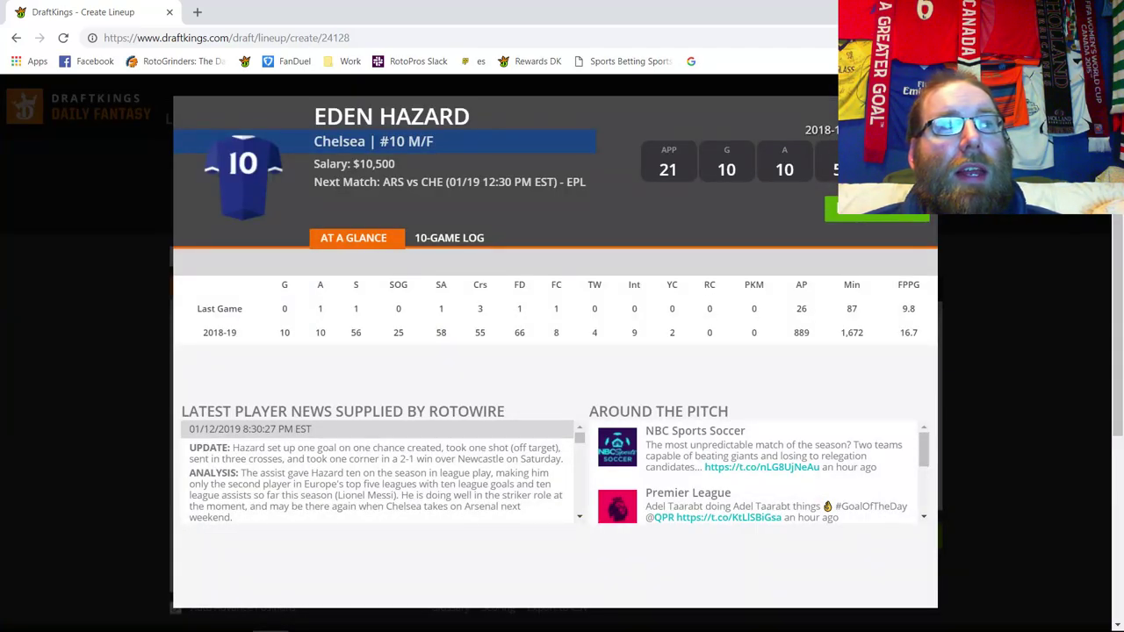
key(Escape)
click(559, 351)
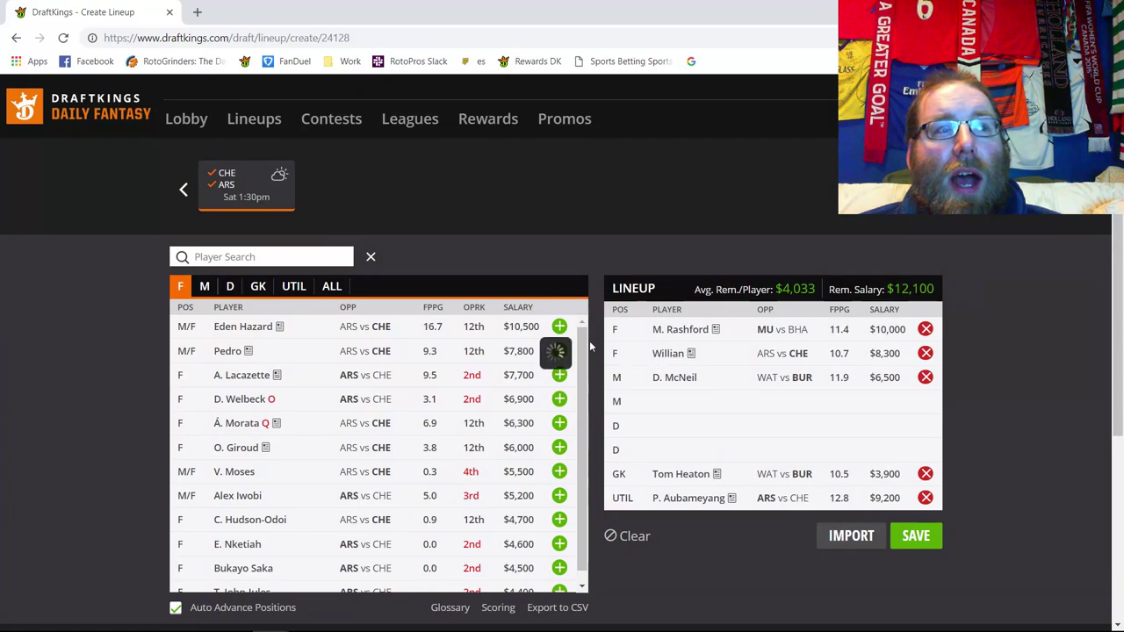
click(667, 353)
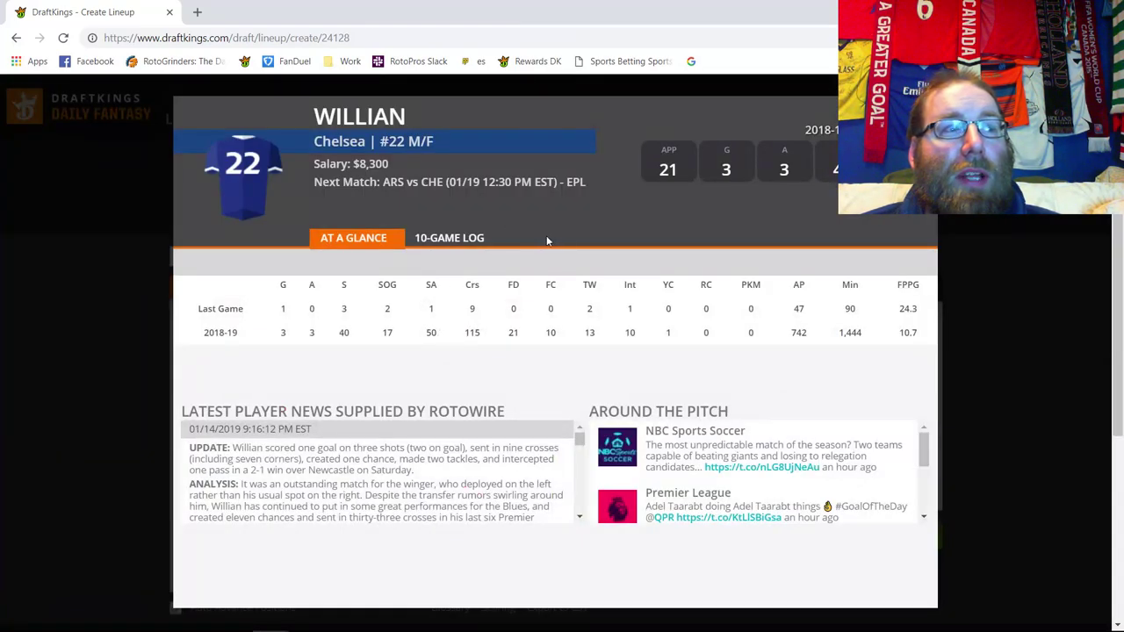